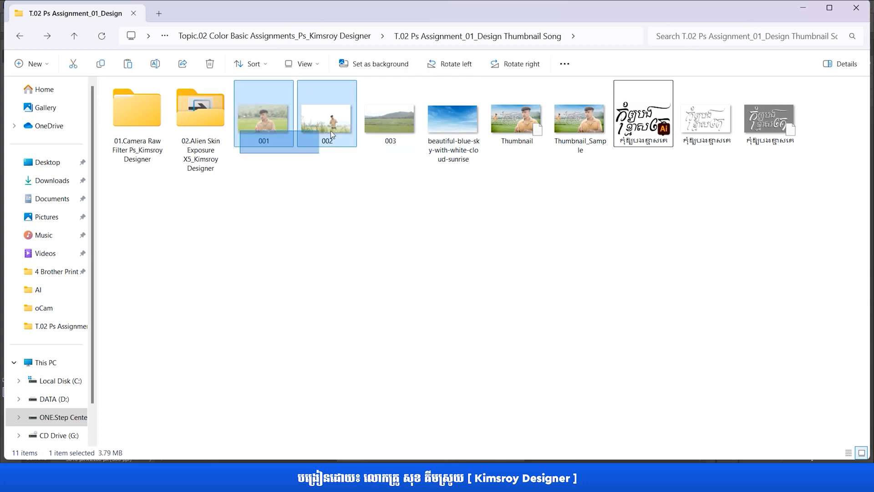
- Preview the source photos 001, 002 and 003 from the assignment folder and close the viewer
{"action": "left_click", "coordinate": [468, 184]}
{"action": "left_click_drag", "start_coordinate": [468, 181], "coordinate": [268, 123]}
{"action": "left_click", "coordinate": [254, 168]}
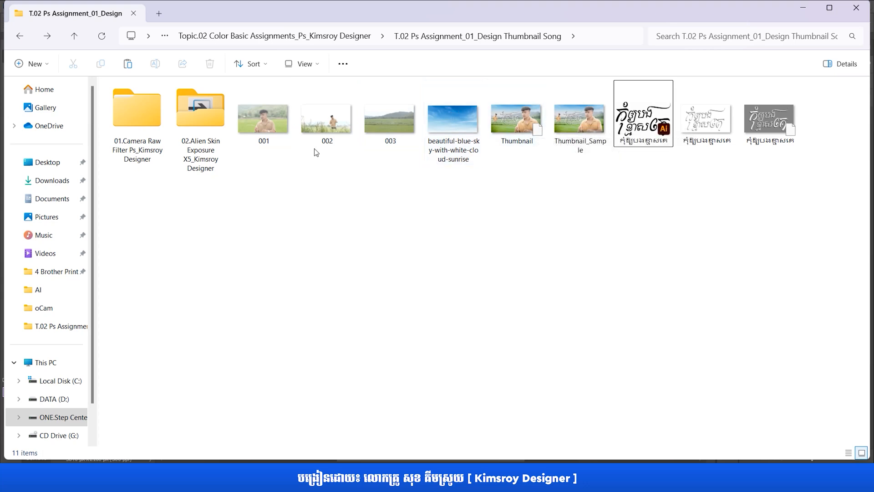
{"action": "double_click", "coordinate": [264, 125]}
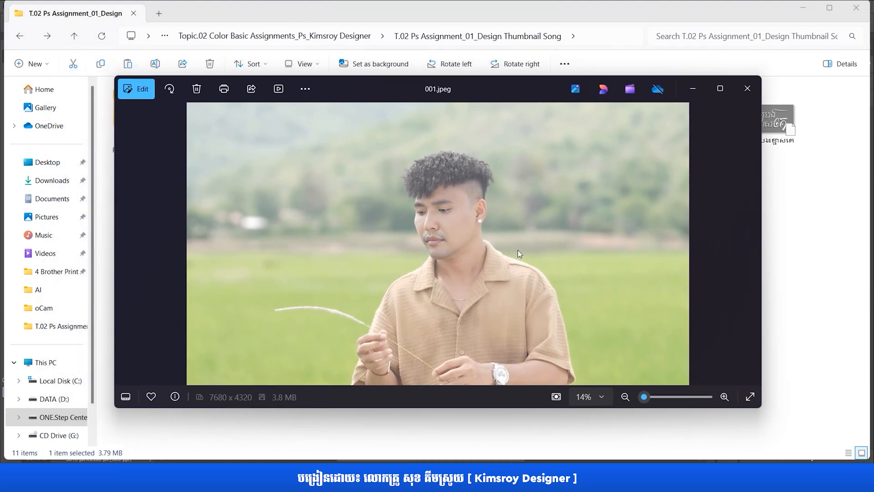
{"action": "left_click", "coordinate": [750, 243]}
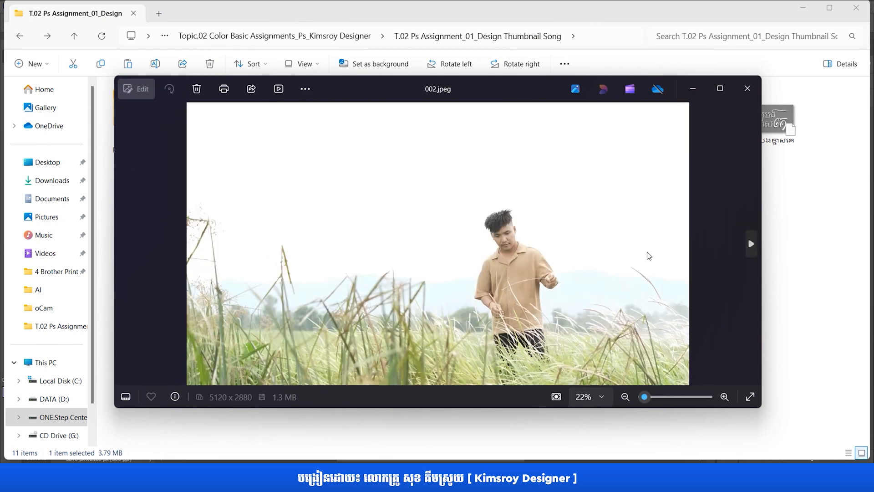
{"action": "left_click", "coordinate": [750, 242]}
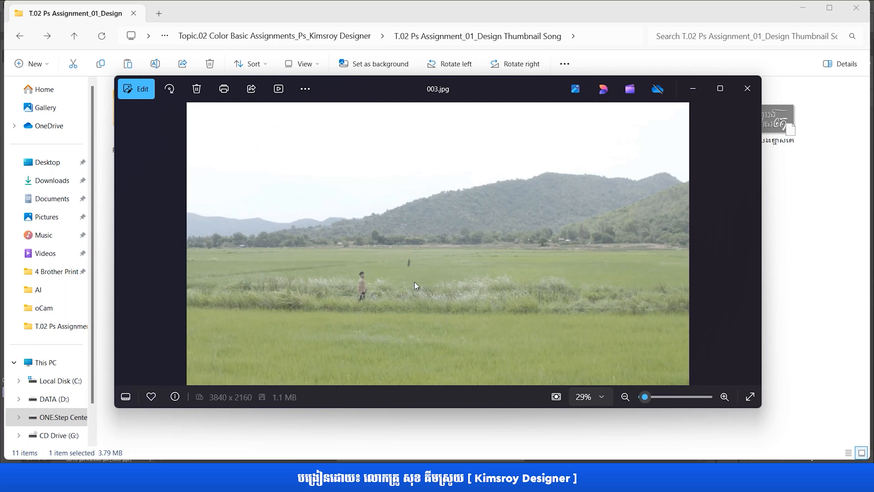
{"action": "left_click", "coordinate": [747, 88]}
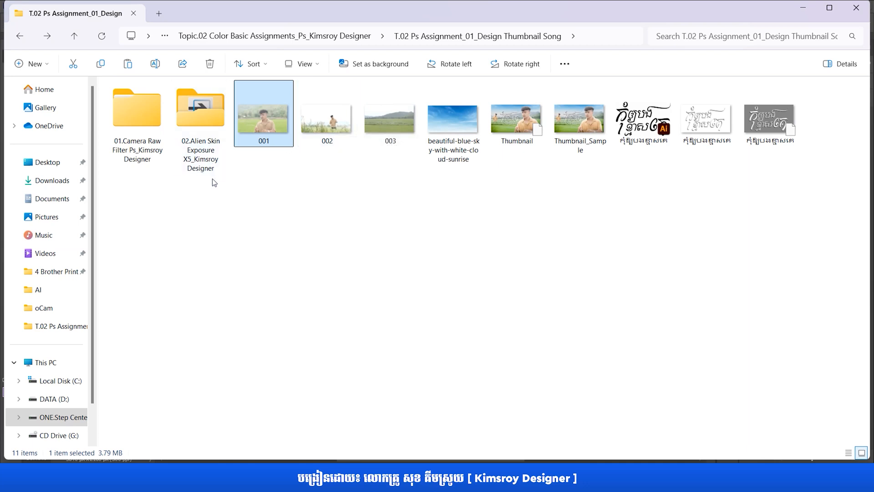
- Preview the finished reference image Thumbnail_Sample and close it
{"action": "double_click", "coordinate": [582, 123]}
{"action": "left_click_drag", "start_coordinate": [367, 74], "coordinate": [455, 175]}
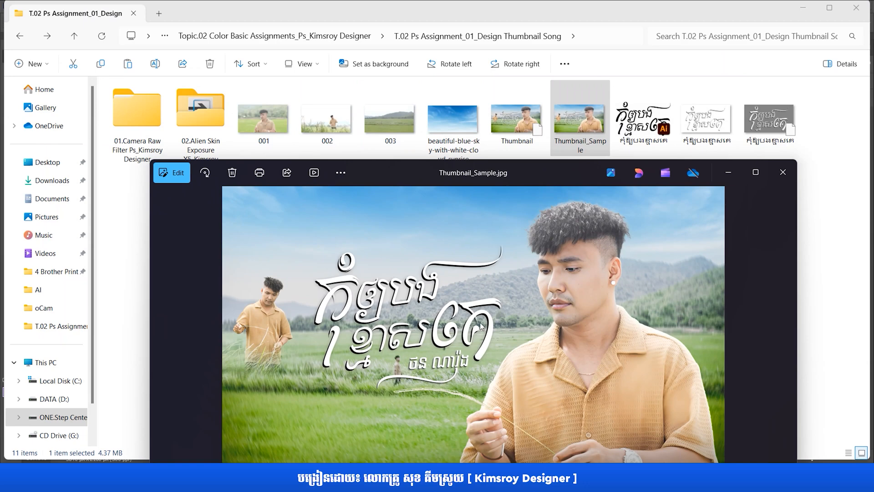
{"action": "left_click", "coordinate": [782, 172]}
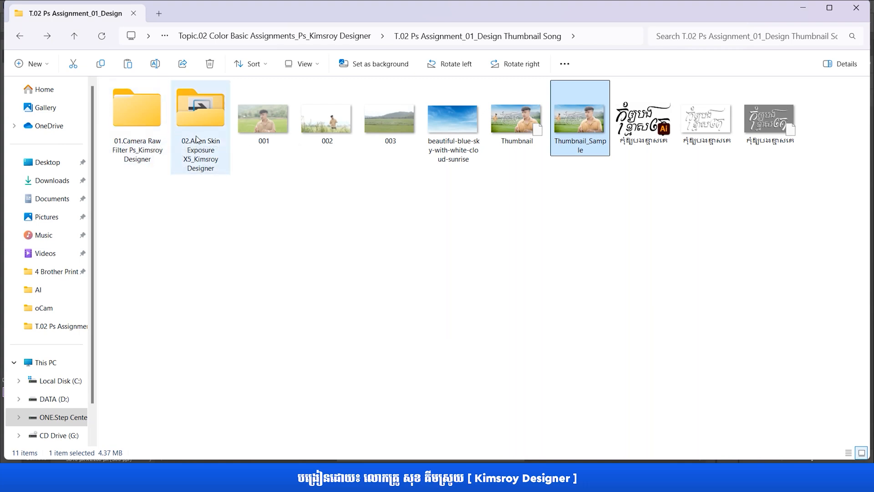
{"action": "left_click_drag", "start_coordinate": [236, 201], "coordinate": [269, 238]}
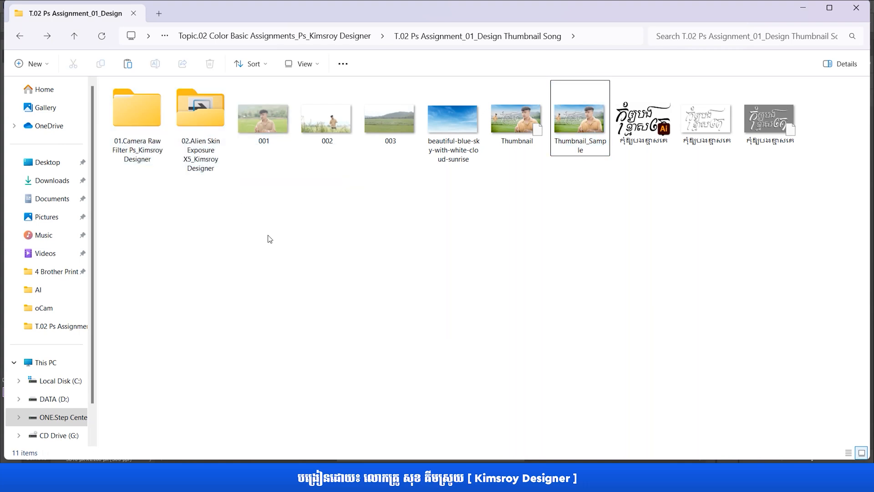
- Look inside the 01.Camera Raw Filter Ps folder's presets pack and copy the Camera Raw Filter Presets Pack folder
{"action": "double_click", "coordinate": [132, 131]}
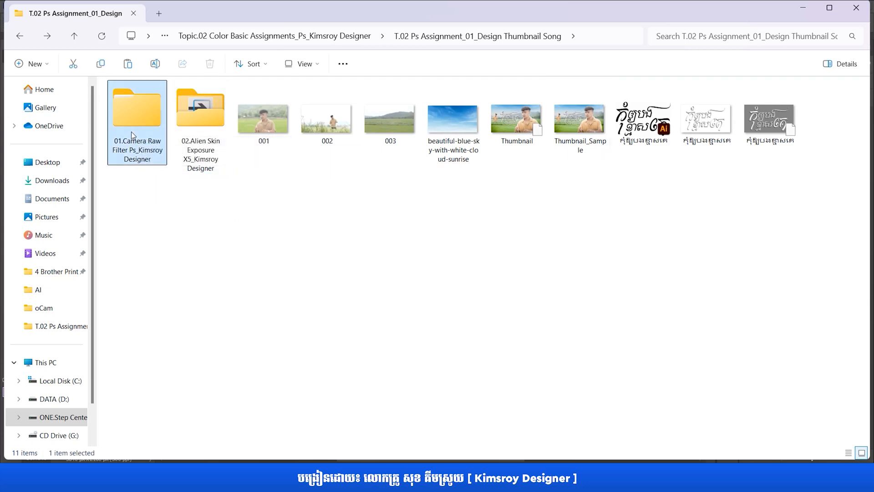
{"action": "double_click", "coordinate": [201, 103]}
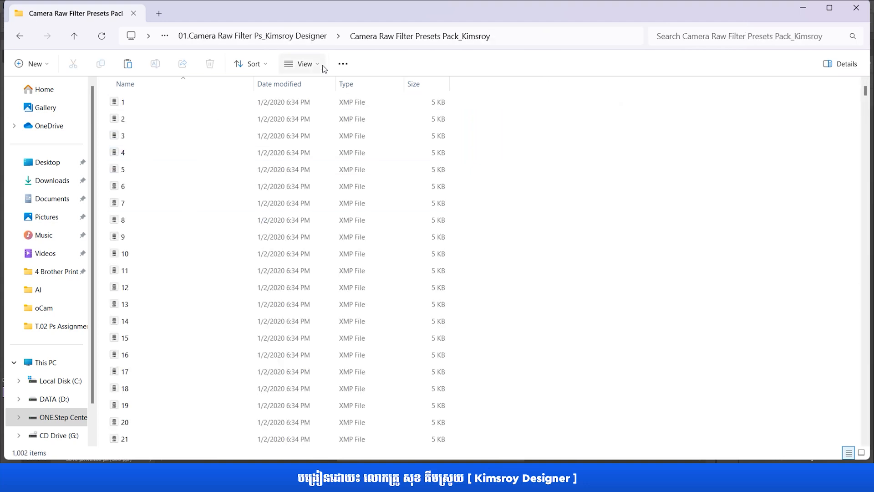
{"action": "left_click", "coordinate": [325, 37]}
{"action": "double_click", "coordinate": [183, 102]}
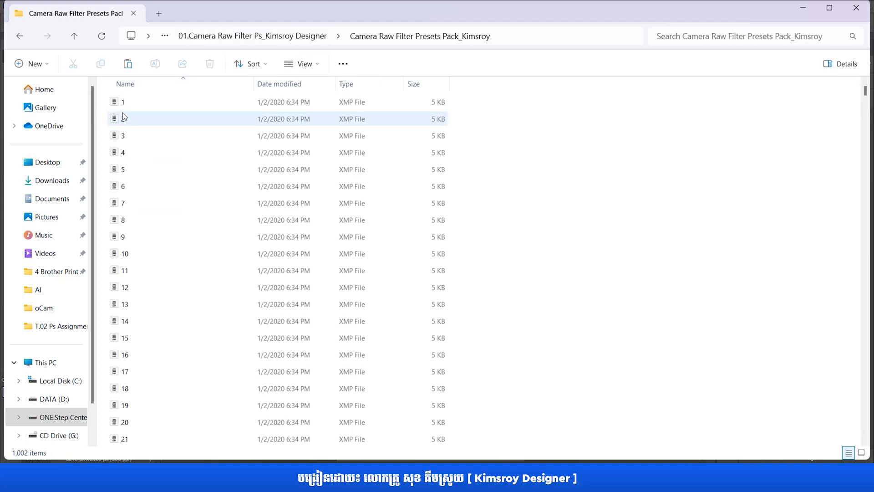
{"action": "left_click", "coordinate": [305, 41]}
{"action": "right_click", "coordinate": [161, 104]}
{"action": "left_click", "coordinate": [197, 117]}
- Switch to Photoshop and browse the 1000+Camera Raw Presets Pack in the Camera Raw Filter for layer 003
{"action": "left_click", "coordinate": [588, 475]}
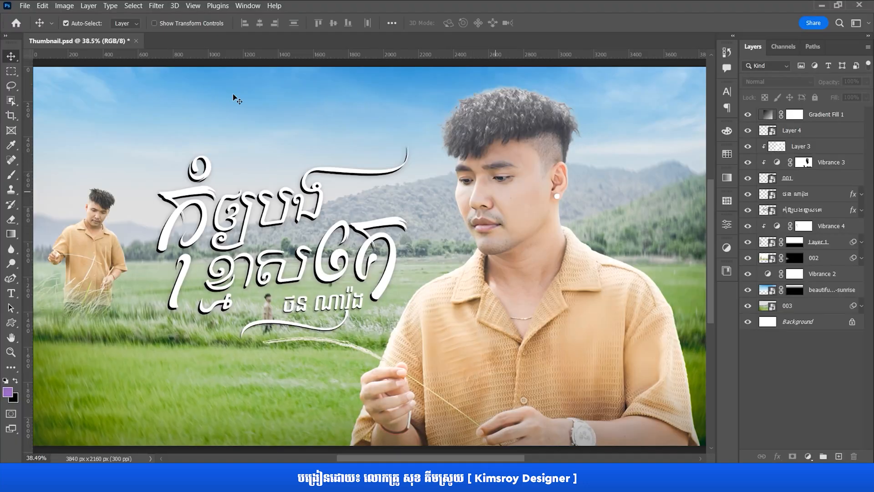
{"action": "left_click", "coordinate": [790, 308]}
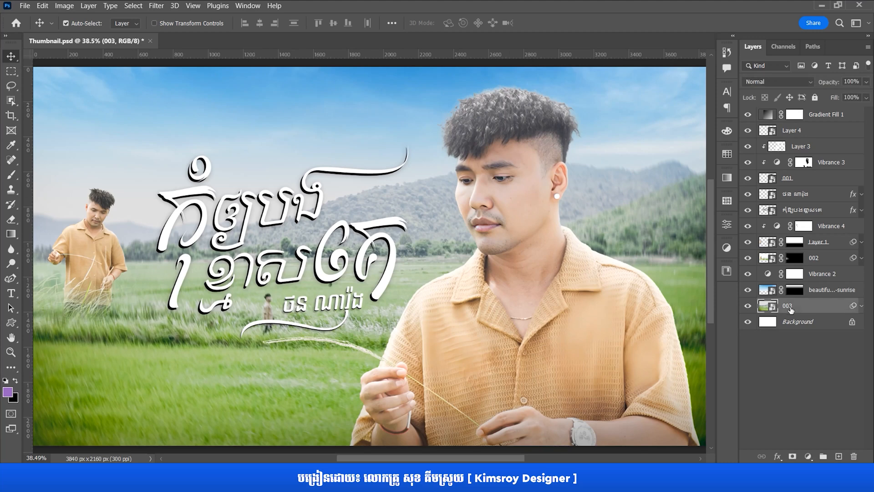
{"action": "left_click", "coordinate": [156, 5]}
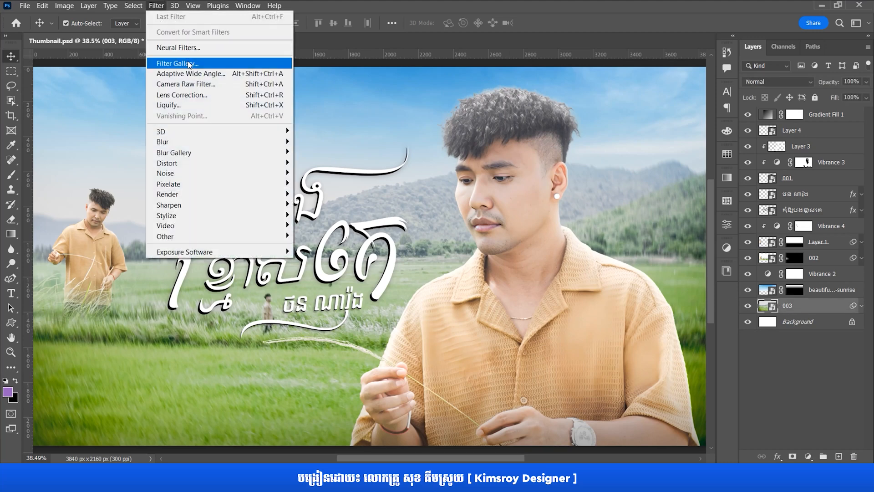
{"action": "left_click", "coordinate": [214, 85]}
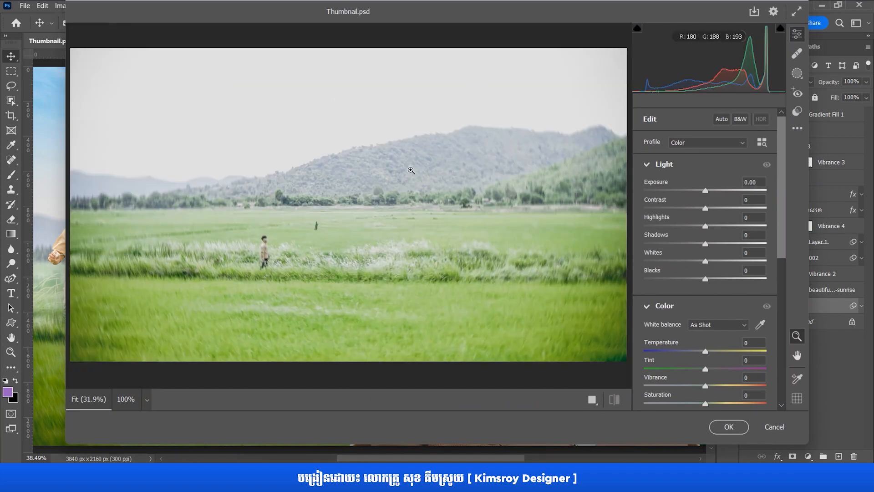
{"action": "left_click", "coordinate": [796, 128]}
{"action": "left_click", "coordinate": [797, 112]}
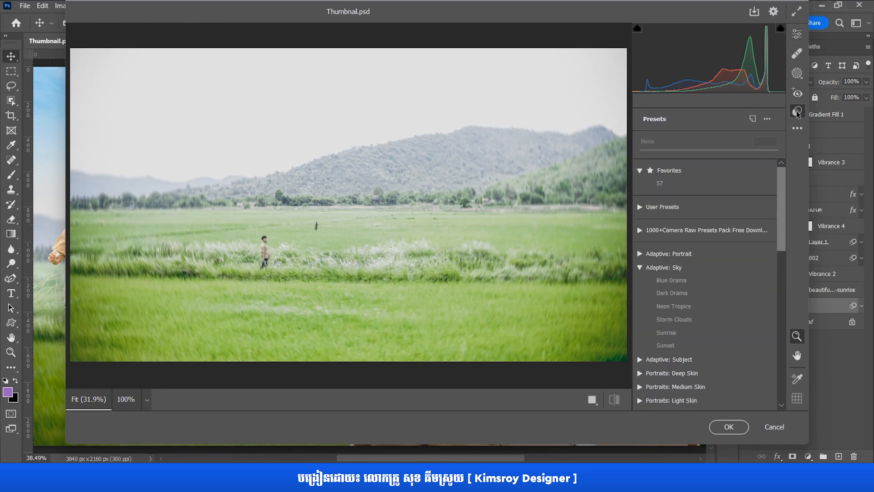
{"action": "left_click", "coordinate": [638, 231]}
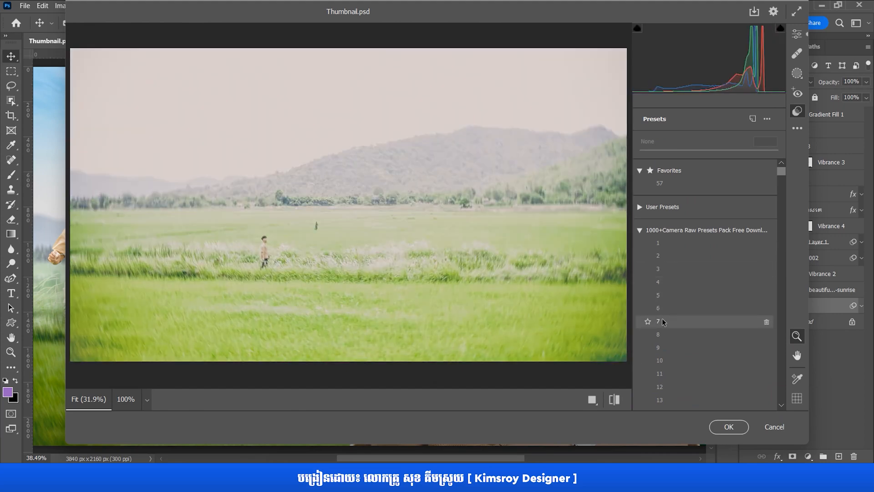
{"action": "scroll", "coordinate": [662, 364], "scroll_direction": "down", "scroll_amount": 6}
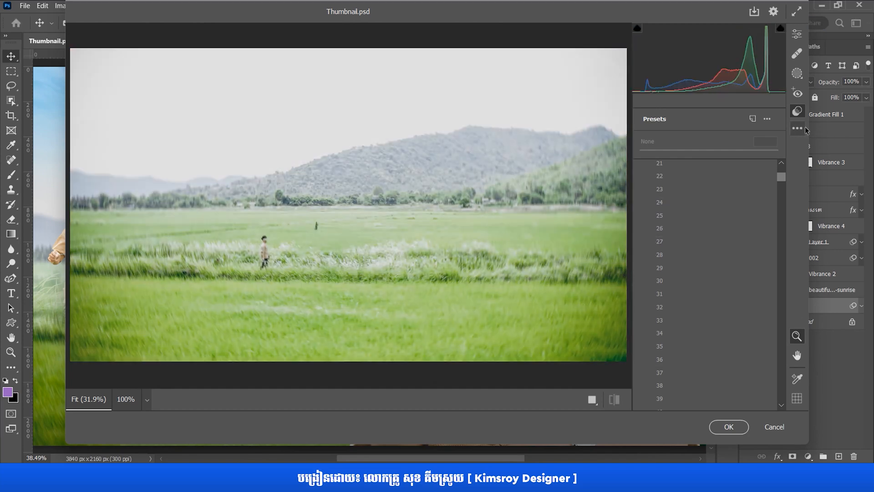
- Paste the copied presets folder into Camera Raw's Settings folder through Load Settings, and leave Camera Raw without applying a filter
{"action": "left_click", "coordinate": [797, 129]}
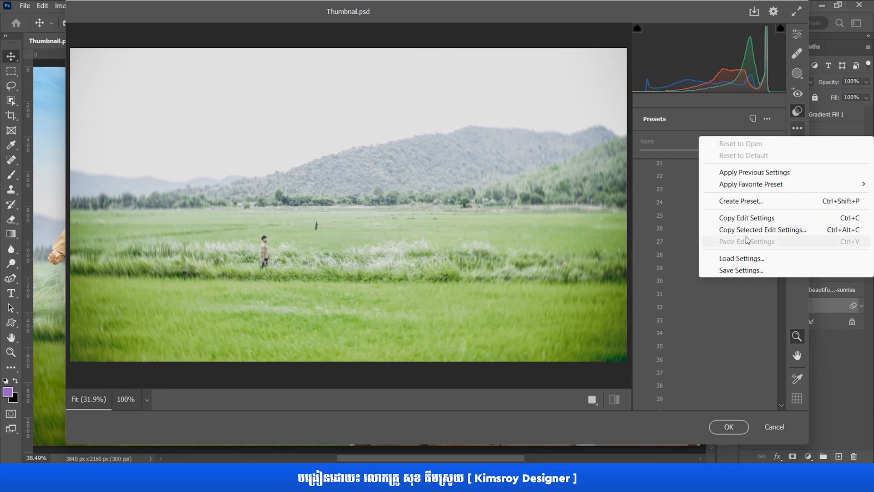
{"action": "left_click", "coordinate": [741, 258]}
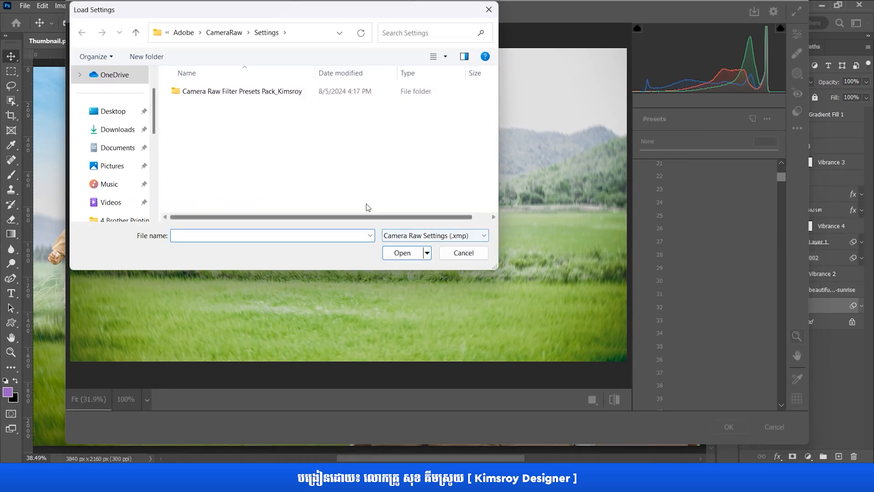
{"action": "right_click", "coordinate": [255, 112]}
{"action": "left_click", "coordinate": [284, 178]}
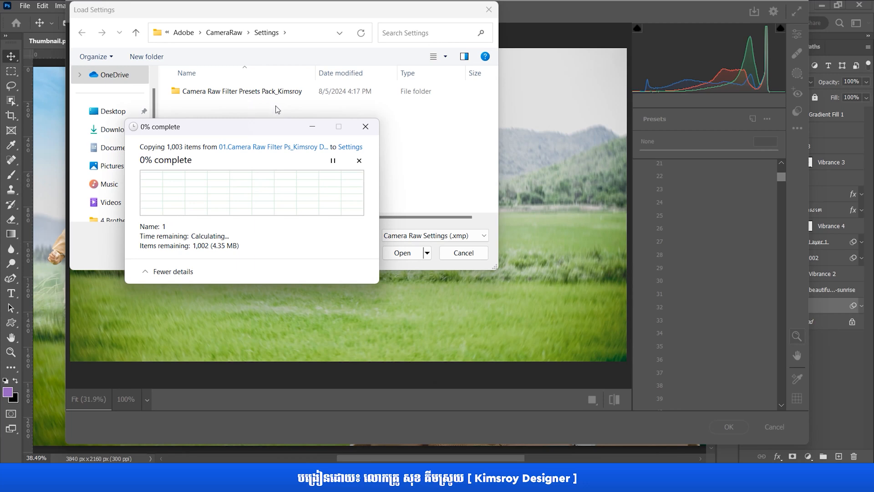
{"action": "left_click", "coordinate": [226, 190]}
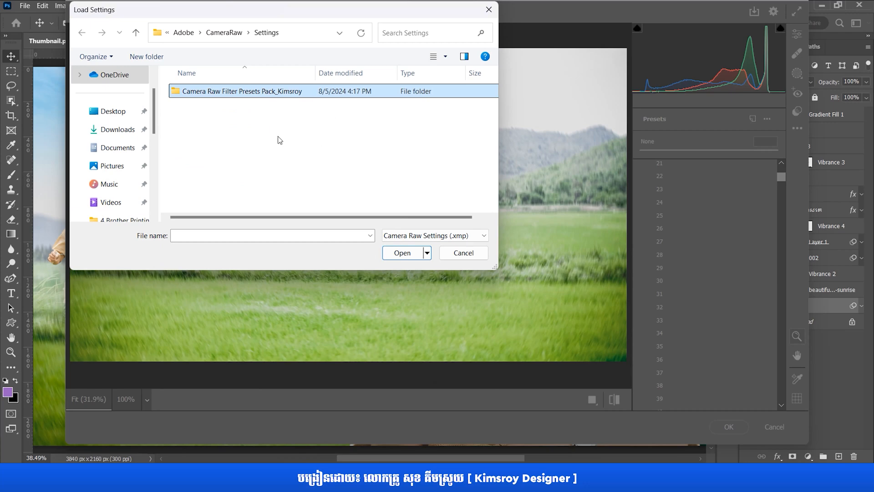
{"action": "left_click", "coordinate": [464, 253]}
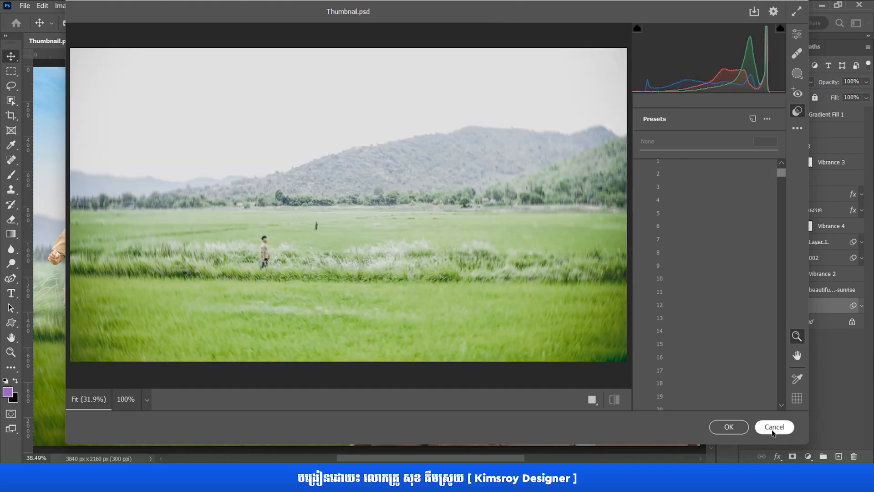
{"action": "left_click", "coordinate": [774, 426]}
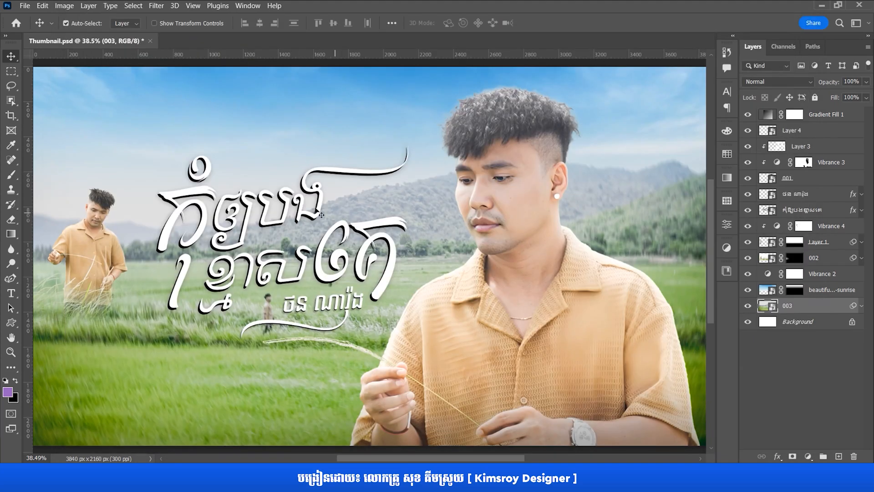
- Browse the Cinema and color film presets in the Exposure X5 filter for layer 003 and leave without applying any
{"action": "left_click", "coordinate": [156, 6]}
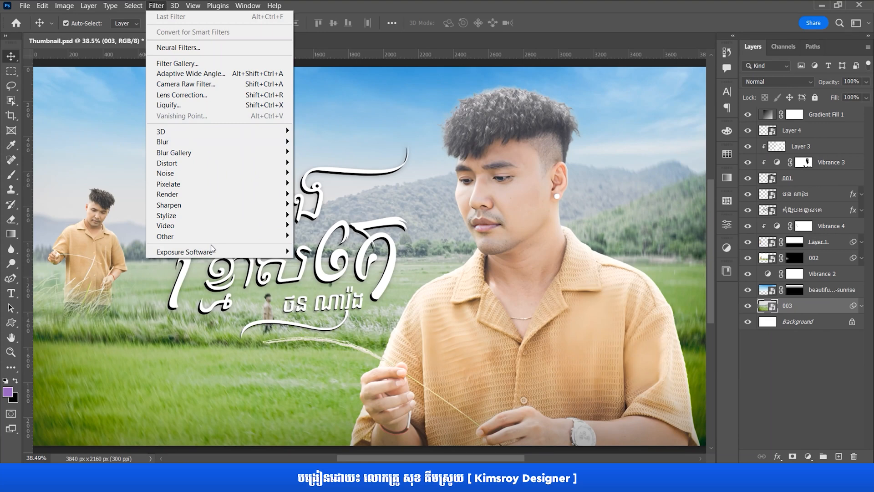
{"action": "mouse_move", "coordinate": [216, 254]}
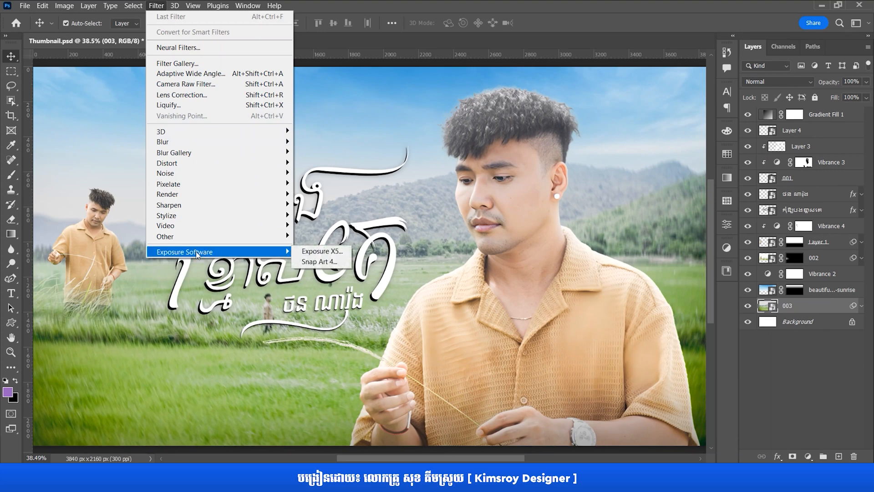
{"action": "left_click", "coordinate": [317, 252]}
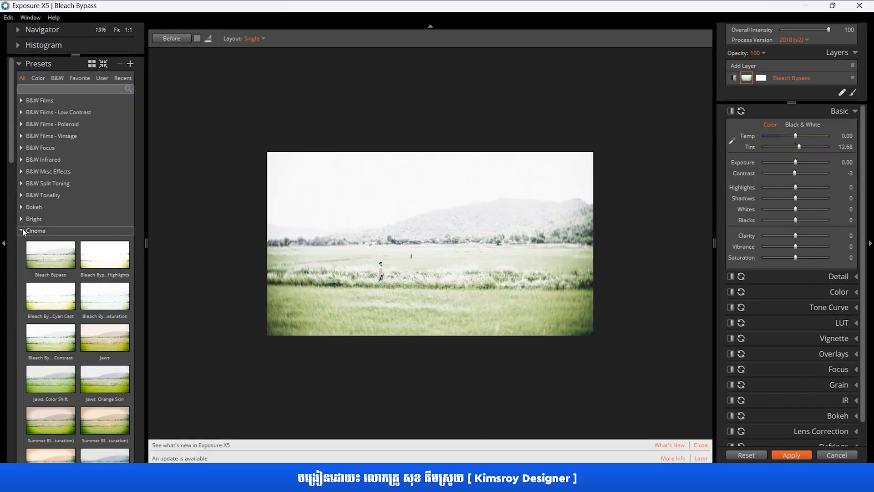
{"action": "left_click", "coordinate": [22, 231]}
{"action": "left_click", "coordinate": [20, 243]}
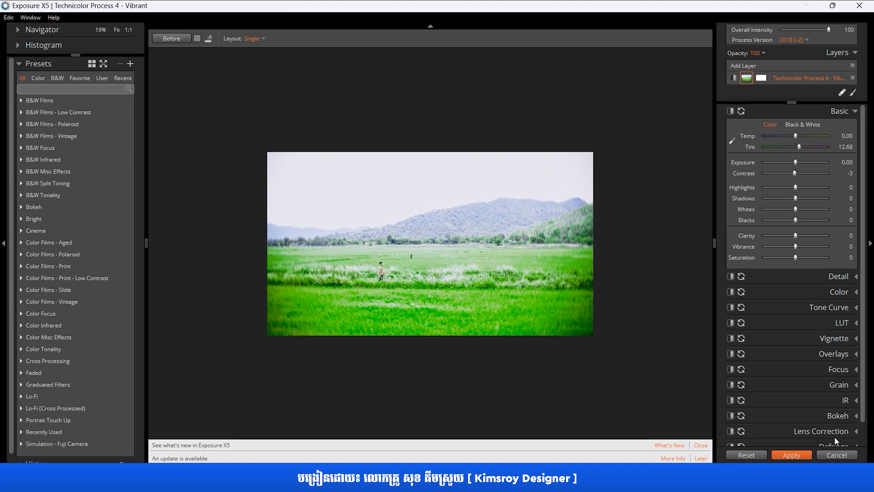
{"action": "left_click", "coordinate": [835, 455]}
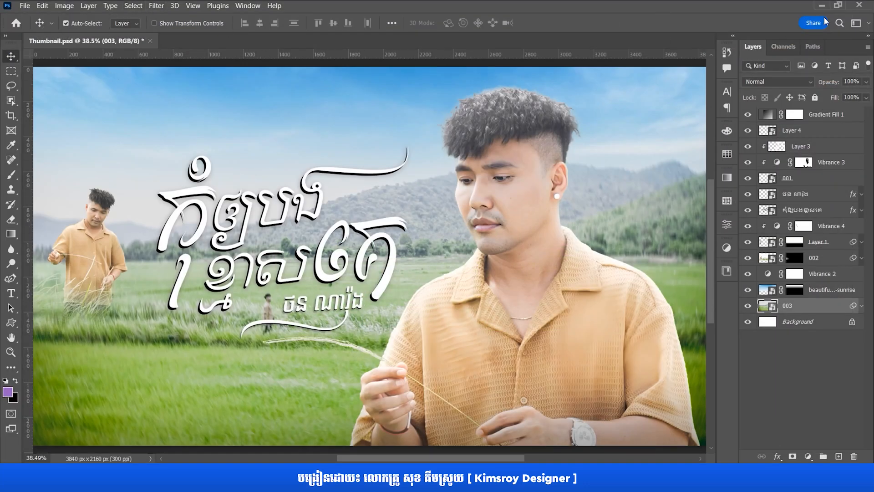
- Switch to File Explorer and open the 02.Alien Skin Exposure X5 folder inside the assignment folder
{"action": "left_click", "coordinate": [859, 4]}
{"action": "left_click", "coordinate": [454, 186]}
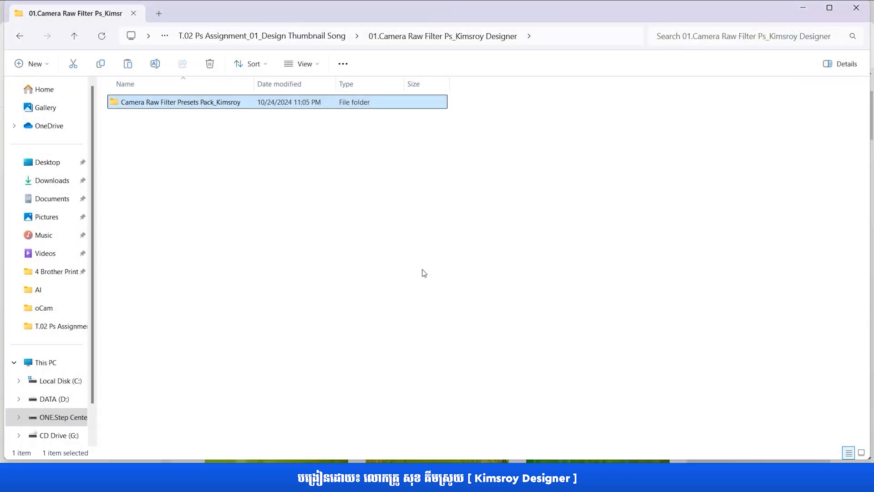
{"action": "left_click", "coordinate": [319, 36]}
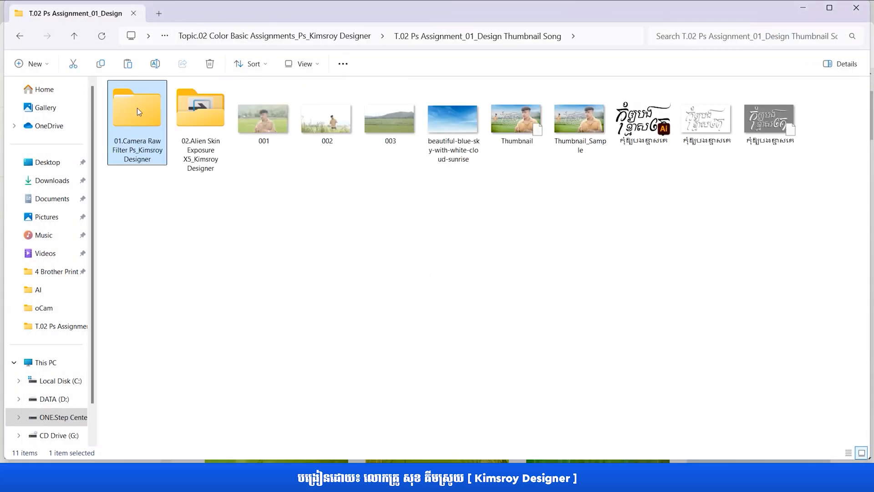
{"action": "double_click", "coordinate": [195, 117]}
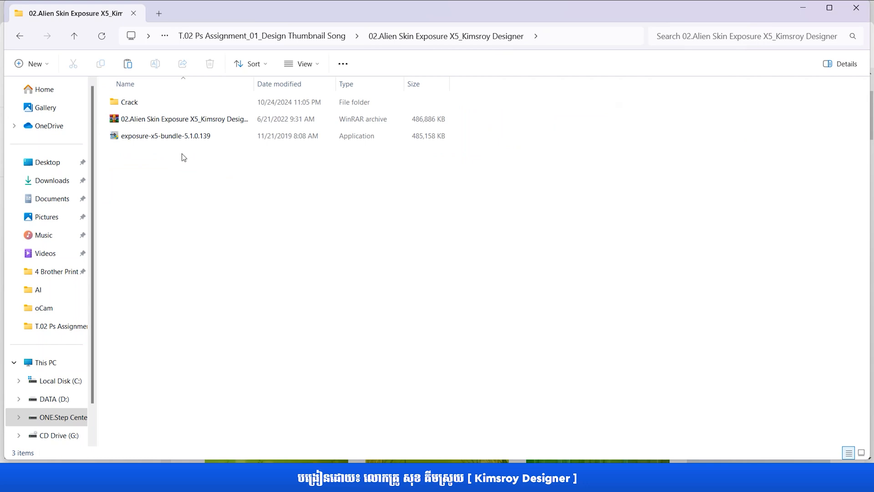
- View the Alien Skin Exposure X5 archive, close it, and select the exposure-x5-bundle-5.1.0.139 installer
{"action": "left_click", "coordinate": [154, 138]}
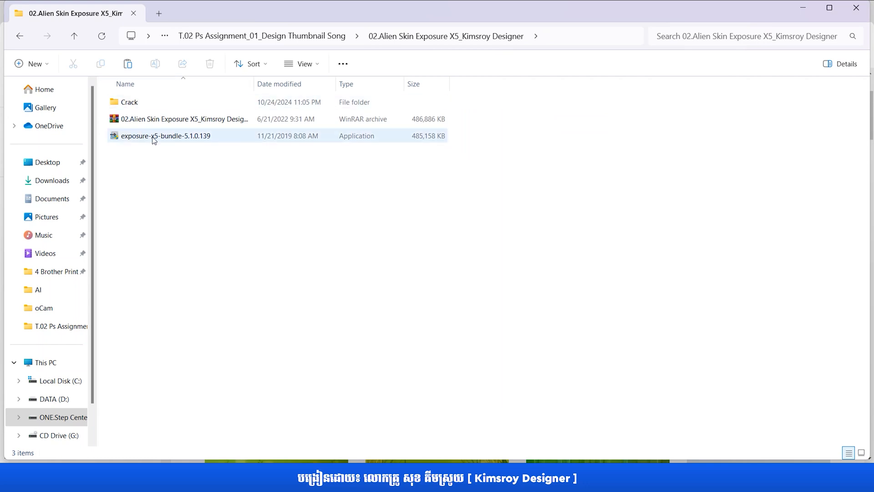
{"action": "double_click", "coordinate": [182, 119]}
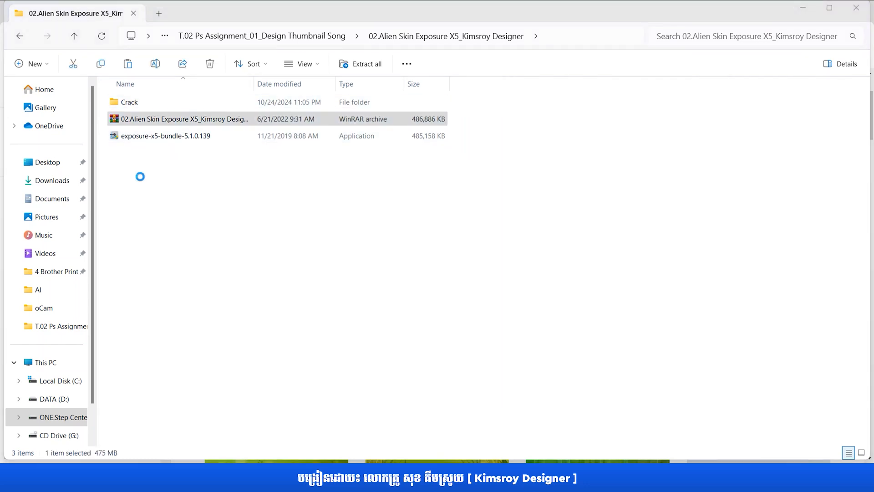
{"action": "left_click", "coordinate": [726, 101]}
{"action": "left_click", "coordinate": [156, 136]}
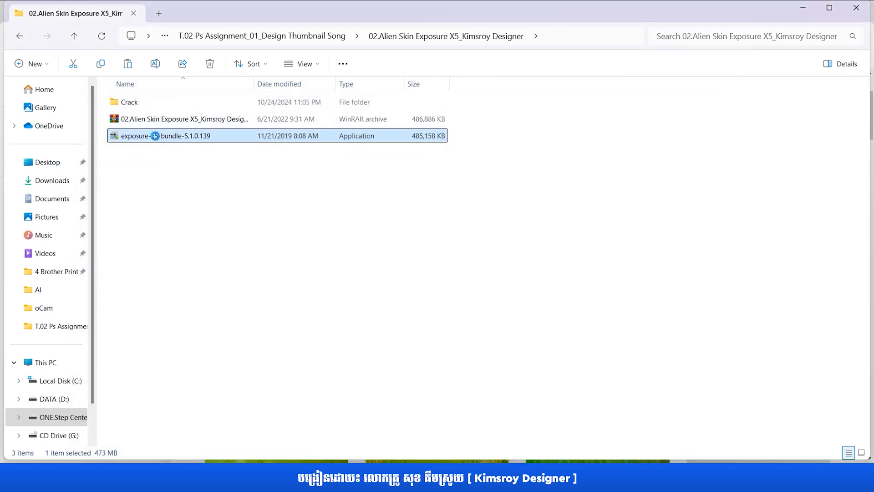
- Open the 02.Alien Skin Exposure X5 archive and examine its Crack folder and exposure-x5 bundle installer
{"action": "left_click", "coordinate": [159, 124]}
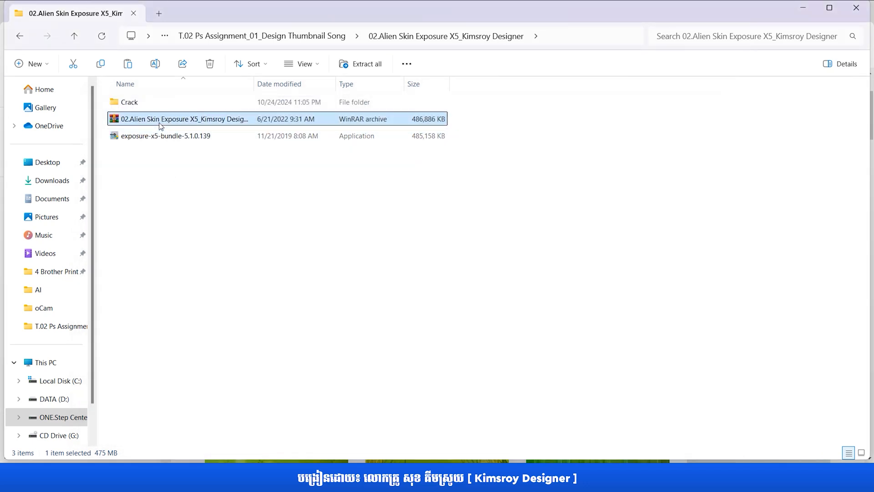
{"action": "double_click", "coordinate": [161, 124]}
{"action": "left_click_drag", "start_coordinate": [184, 101], "coordinate": [355, 146]}
{"action": "left_click", "coordinate": [298, 258]}
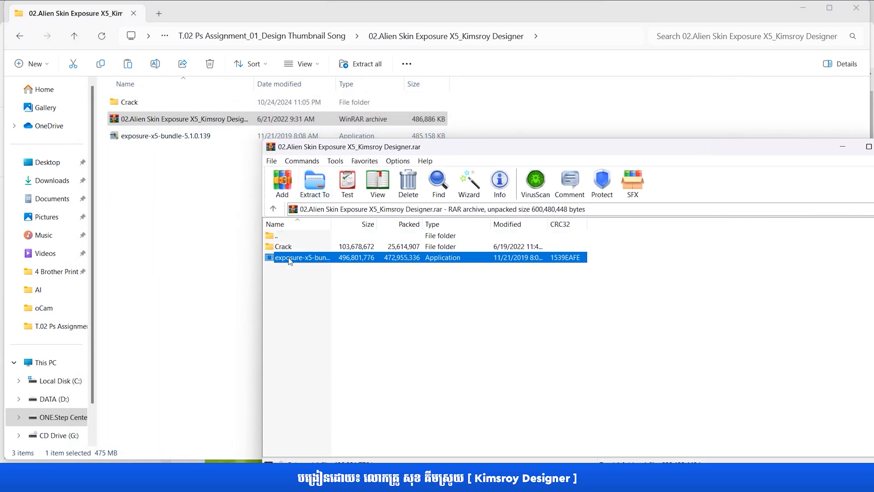
{"action": "left_click", "coordinate": [280, 247]}
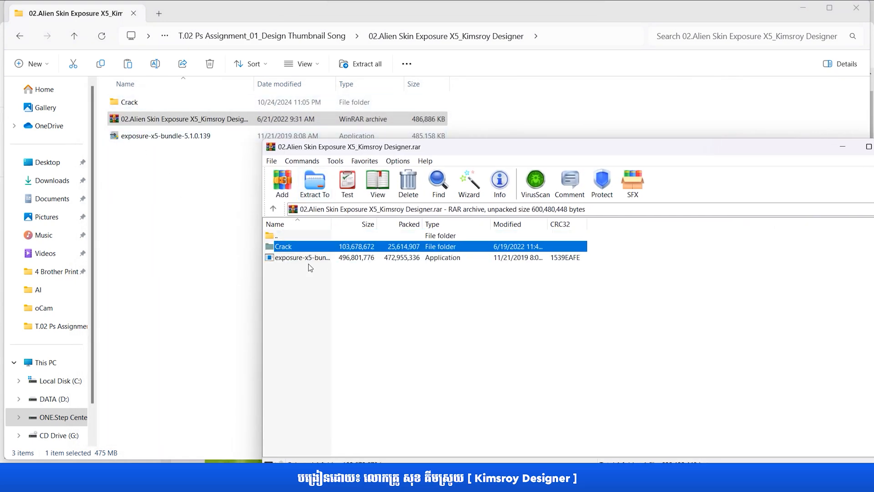
{"action": "left_click_drag", "start_coordinate": [440, 143], "coordinate": [328, 105]}
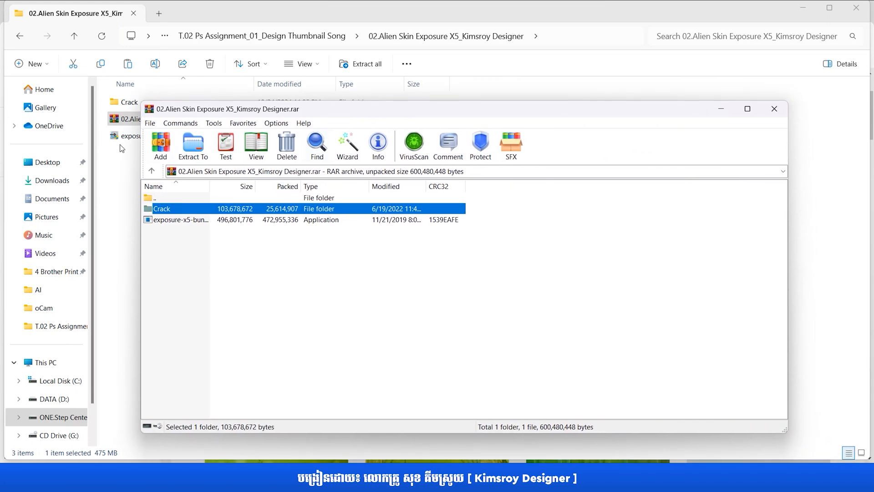
- Install the Exposure X5 bundle from the archive for Adobe Photoshop 2022 with desktop and Start menu shortcuts, and close the archive
{"action": "double_click", "coordinate": [172, 221]}
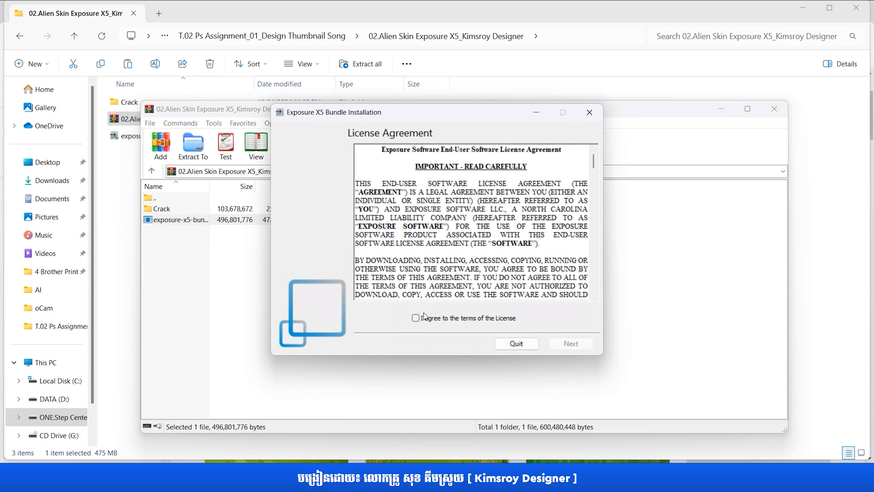
{"action": "left_click", "coordinate": [416, 317]}
{"action": "left_click", "coordinate": [571, 343]}
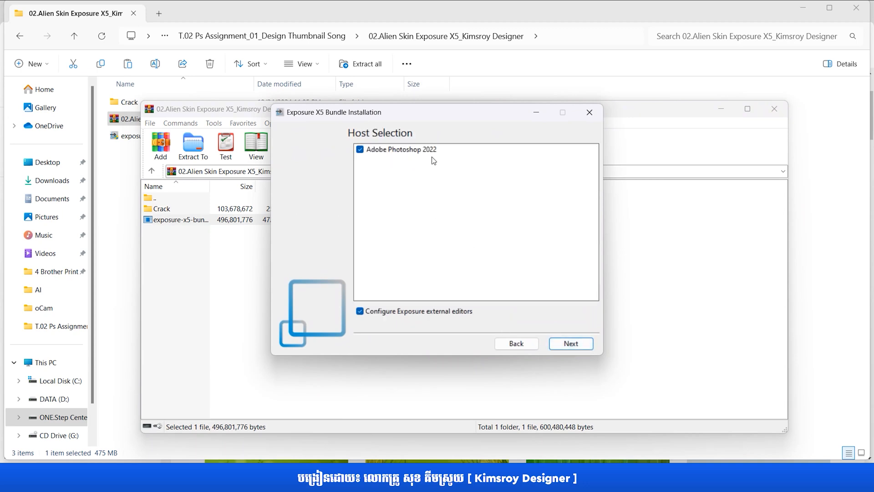
{"action": "left_click", "coordinate": [561, 348]}
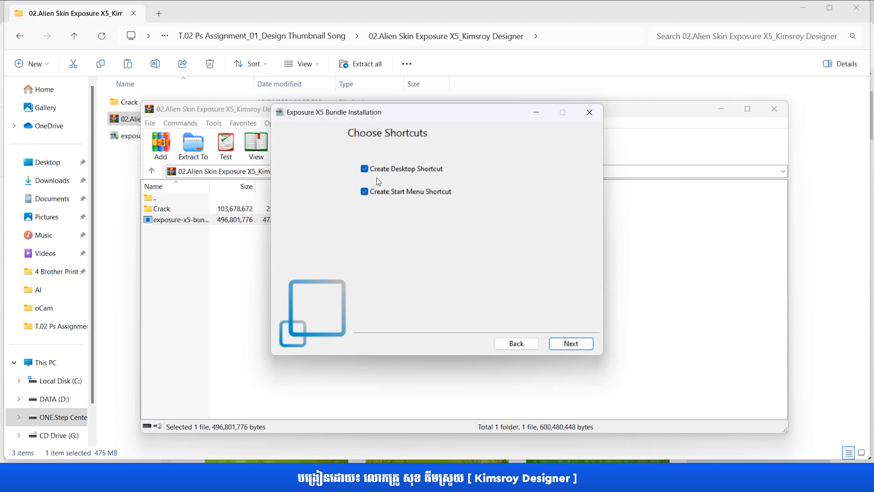
{"action": "left_click", "coordinate": [569, 343]}
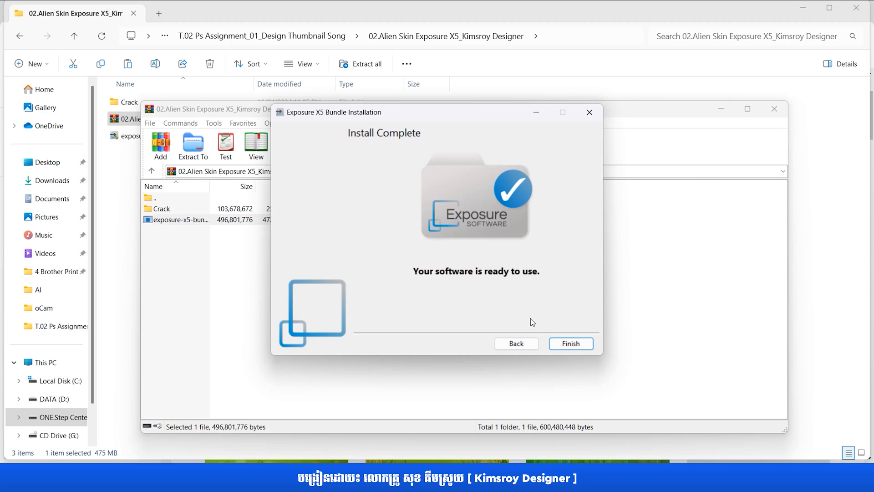
{"action": "left_click", "coordinate": [557, 344]}
{"action": "left_click", "coordinate": [769, 110]}
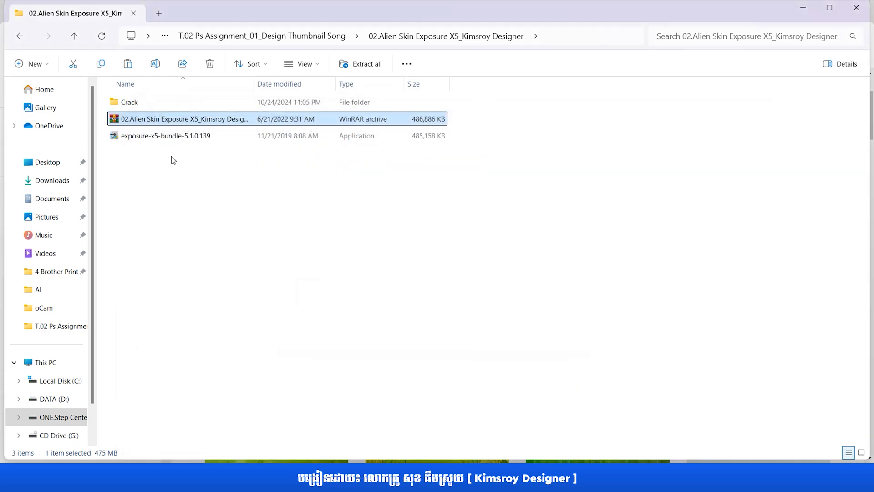
- Copy amtlib.dll and Exposure X5 x64 from the Crack folder
{"action": "double_click", "coordinate": [131, 102]}
{"action": "left_click_drag", "start_coordinate": [137, 137], "coordinate": [135, 102]}
{"action": "right_click", "coordinate": [135, 102]}
{"action": "left_click", "coordinate": [173, 116]}
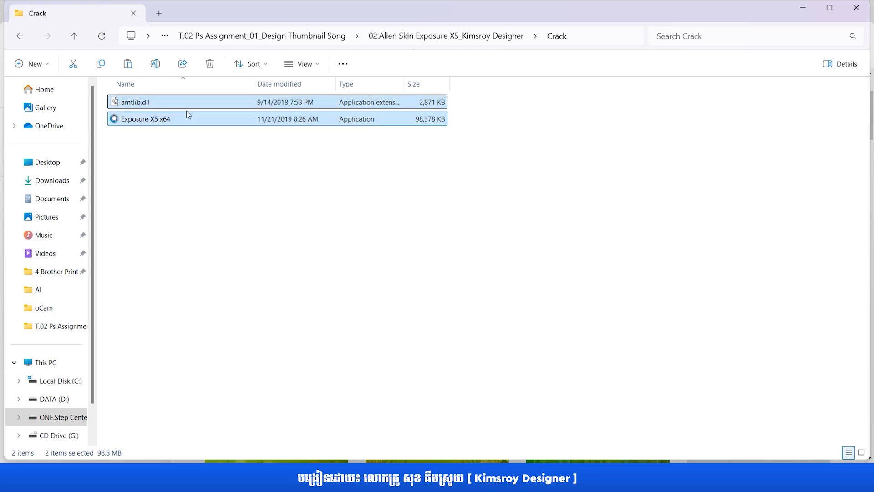
- Minimize the open windows and open the file location of the Exposure X5 desktop shortcut
{"action": "left_click", "coordinate": [802, 8]}
{"action": "left_click", "coordinate": [817, 7]}
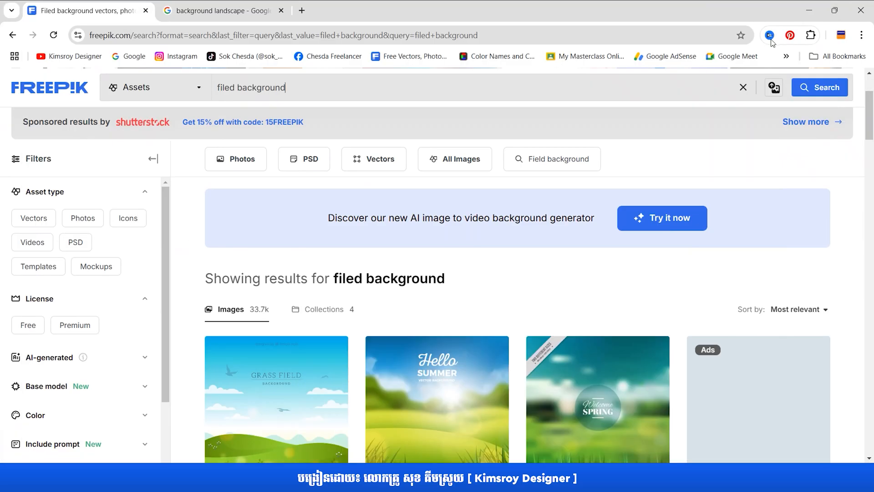
{"action": "left_click", "coordinate": [808, 10]}
{"action": "left_click_drag", "start_coordinate": [91, 122], "coordinate": [121, 66]}
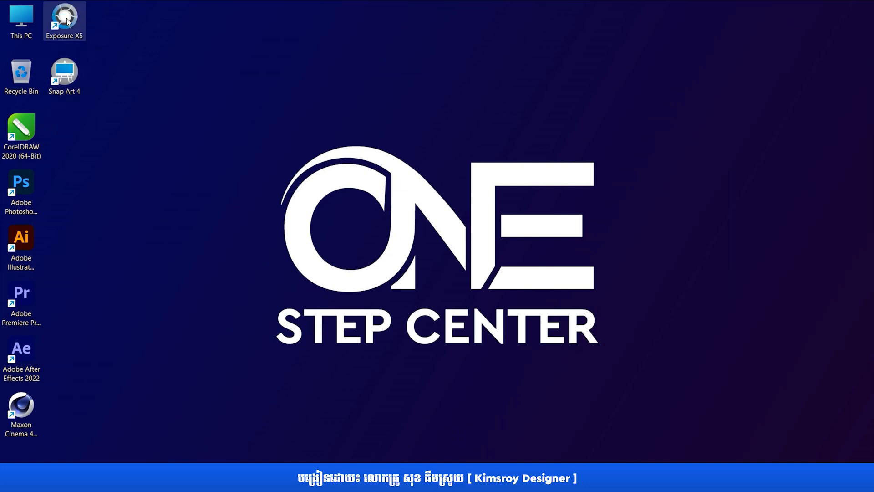
{"action": "right_click", "coordinate": [67, 21]}
{"action": "left_click", "coordinate": [117, 111]}
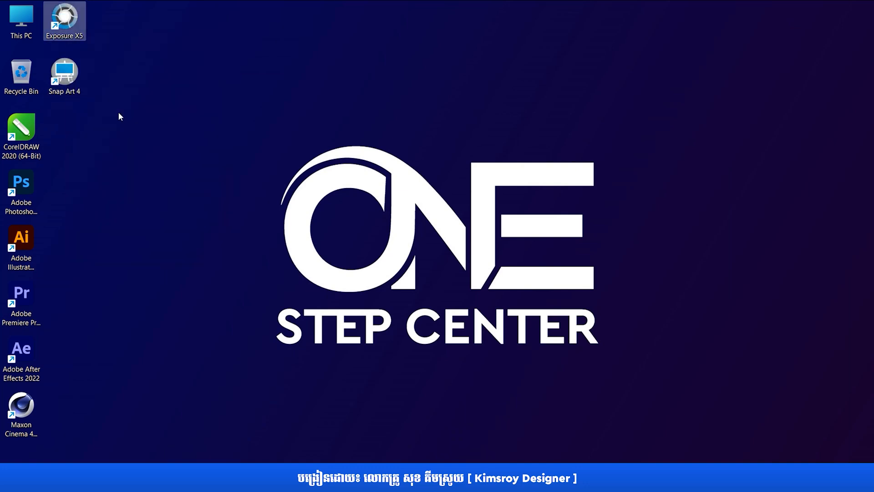
- Paste the two copied files into the Exposure X5 program folder, replacing the existing ones, and close that folder
{"action": "right_click", "coordinate": [513, 165]}
{"action": "left_click", "coordinate": [522, 179]}
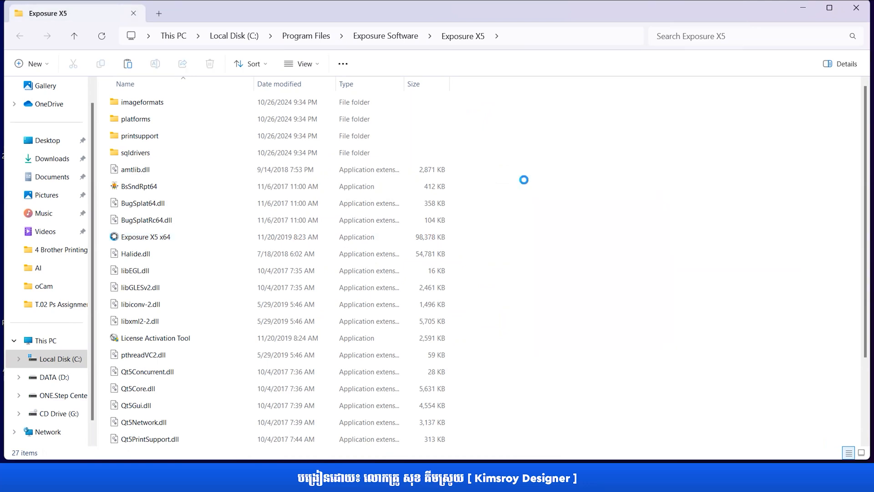
{"action": "left_click", "coordinate": [396, 182]}
{"action": "left_click", "coordinate": [329, 189]}
{"action": "left_click", "coordinate": [406, 206]}
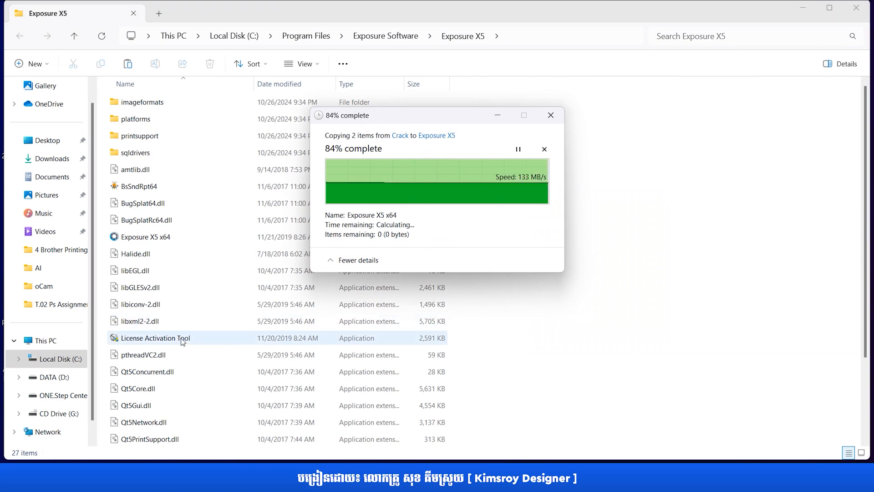
{"action": "left_click", "coordinate": [856, 6]}
- Return from the Crack folder to the T.02 Ps Assignment_01_Design Thumbnail Song folder
{"action": "right_click", "coordinate": [364, 133]}
{"action": "left_click", "coordinate": [395, 205]}
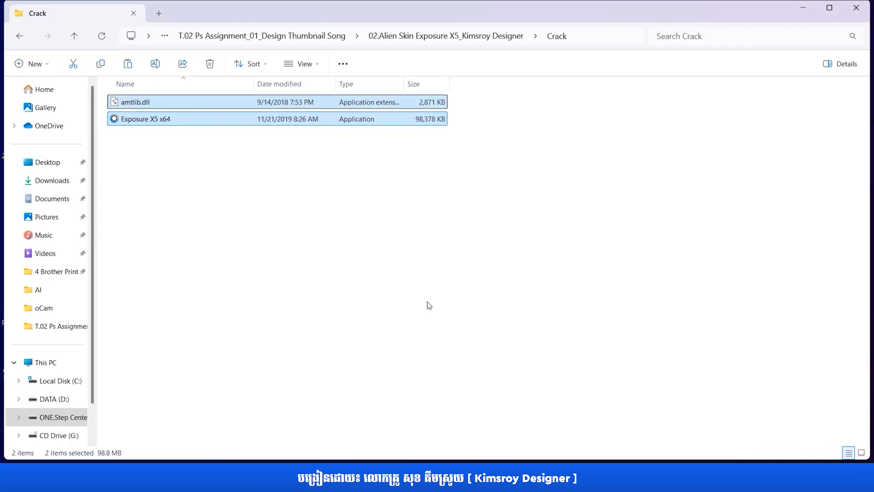
{"action": "left_click", "coordinate": [408, 40]}
{"action": "left_click", "coordinate": [340, 37]}
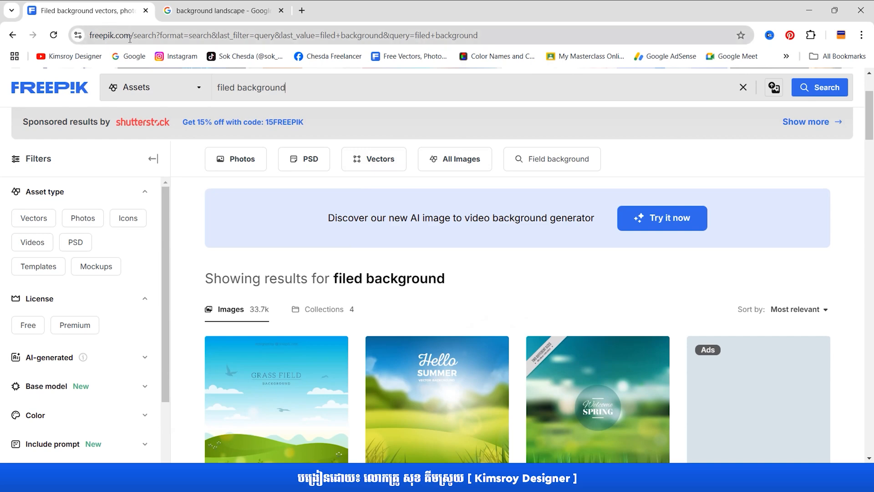
- Switch to the Freepik page in Chrome and look through the "filed background" results for landscape images
{"action": "scroll", "coordinate": [318, 255], "scroll_direction": "down", "scroll_amount": 12}
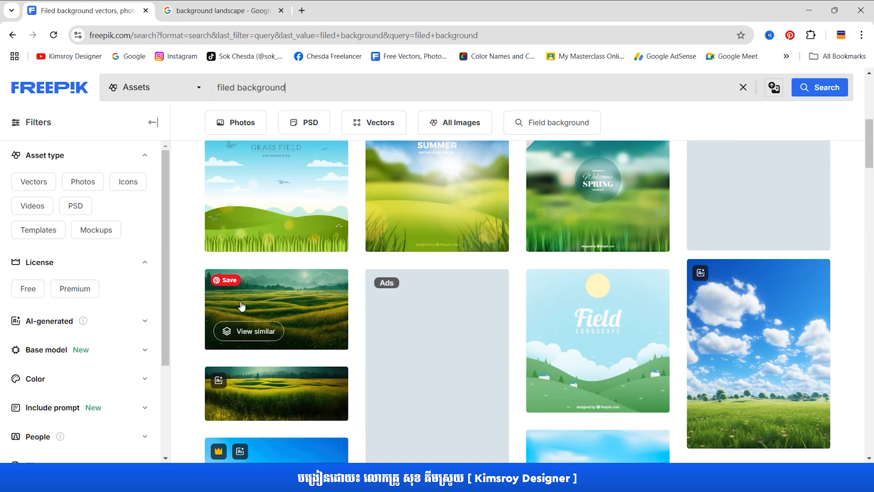
{"action": "scroll", "coordinate": [449, 349], "scroll_direction": "down", "scroll_amount": 6}
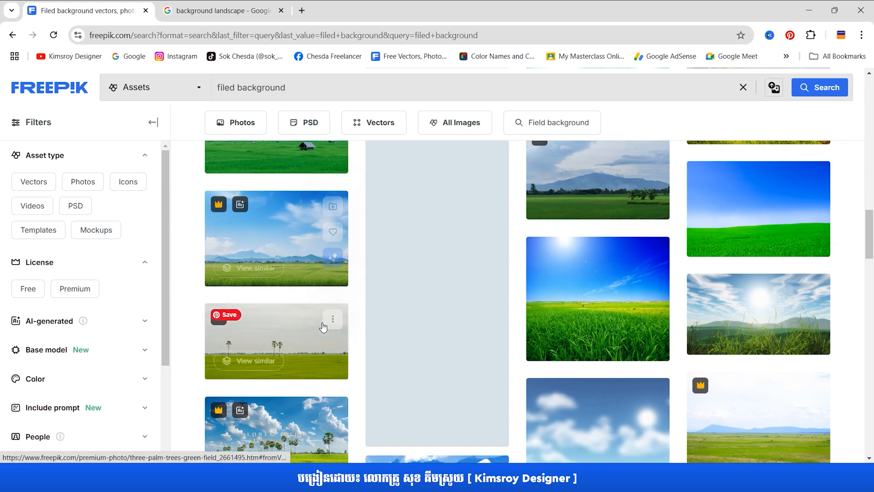
{"action": "scroll", "coordinate": [228, 328], "scroll_direction": "down", "scroll_amount": 1}
{"action": "scroll", "coordinate": [542, 296], "scroll_direction": "down", "scroll_amount": 1}
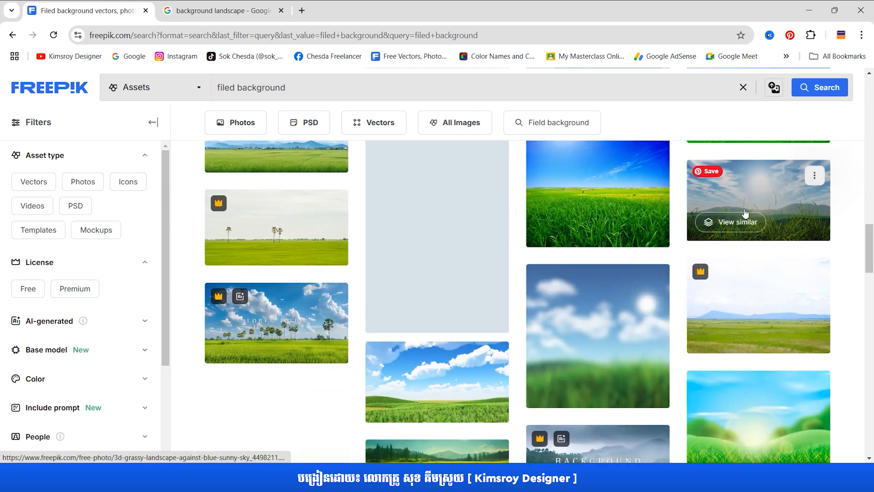
{"action": "scroll", "coordinate": [301, 377], "scroll_direction": "down", "scroll_amount": 4}
{"action": "scroll", "coordinate": [301, 376], "scroll_direction": "up", "scroll_amount": 5}
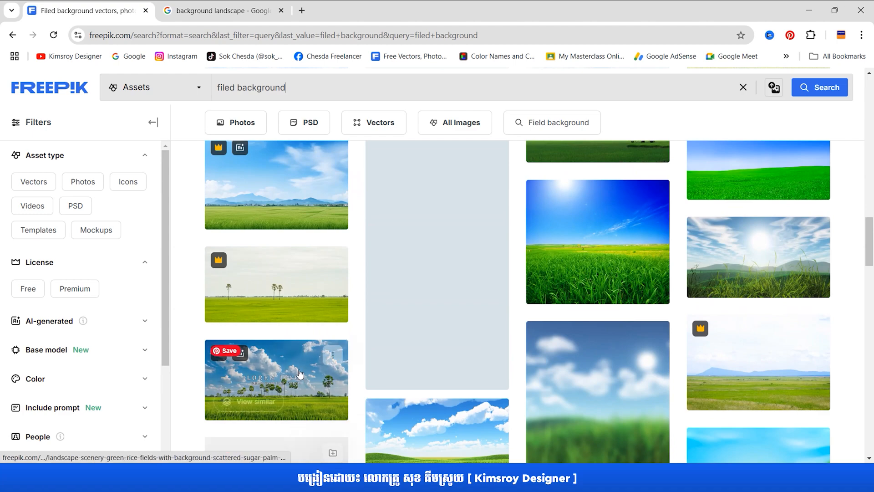
{"action": "scroll", "coordinate": [429, 384], "scroll_direction": "down", "scroll_amount": 2}
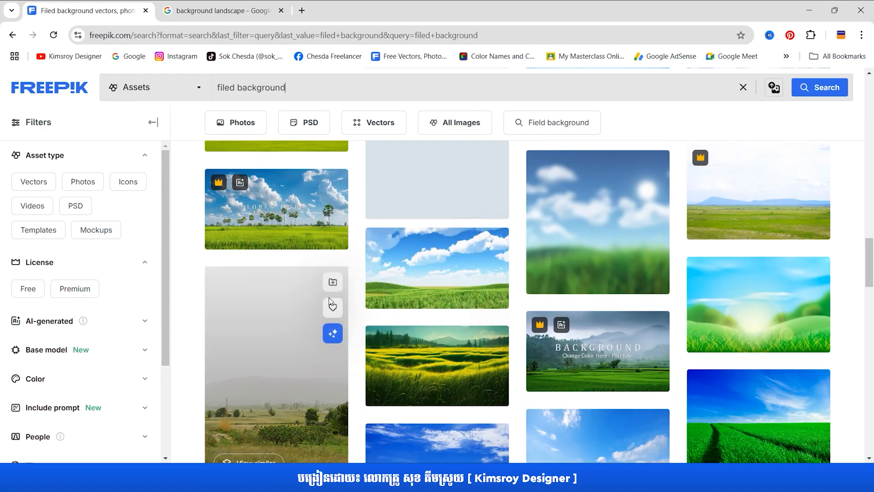
{"action": "scroll", "coordinate": [329, 301], "scroll_direction": "down", "scroll_amount": 5}
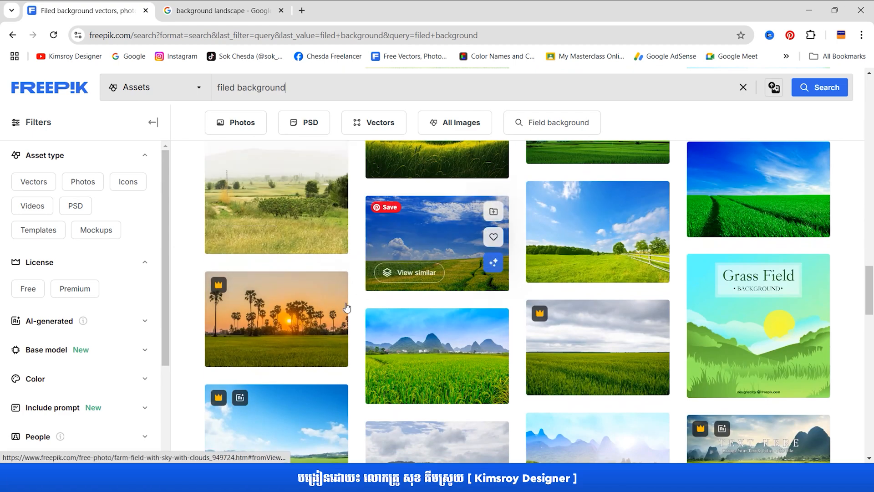
{"action": "scroll", "coordinate": [427, 342], "scroll_direction": "down", "scroll_amount": 4}
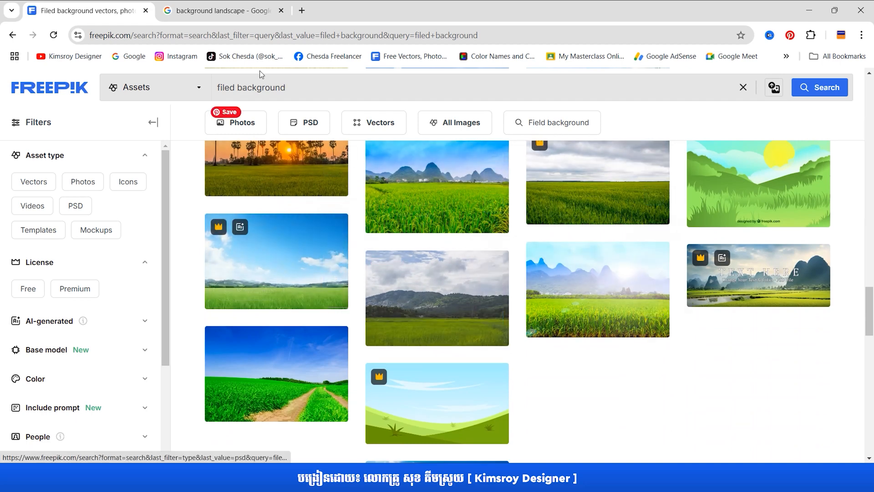
- Search Freepik for "flower background" and look through the results
{"action": "left_click", "coordinate": [241, 86]}
{"action": "left_click_drag", "start_coordinate": [234, 86], "coordinate": [204, 96]}
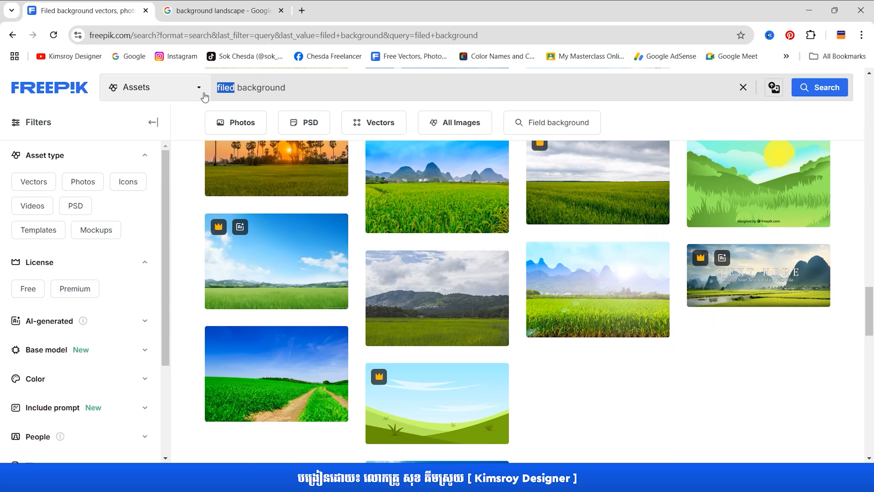
{"action": "type", "text": "flower"}
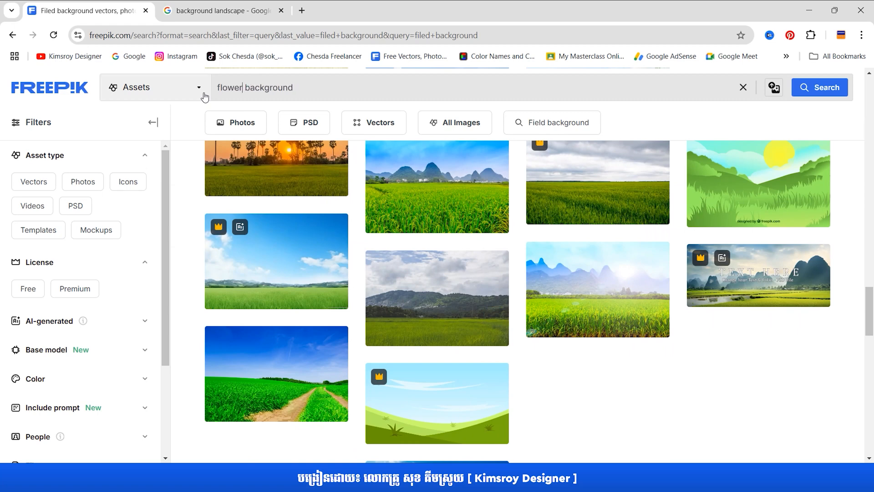
{"action": "key", "text": "Return"}
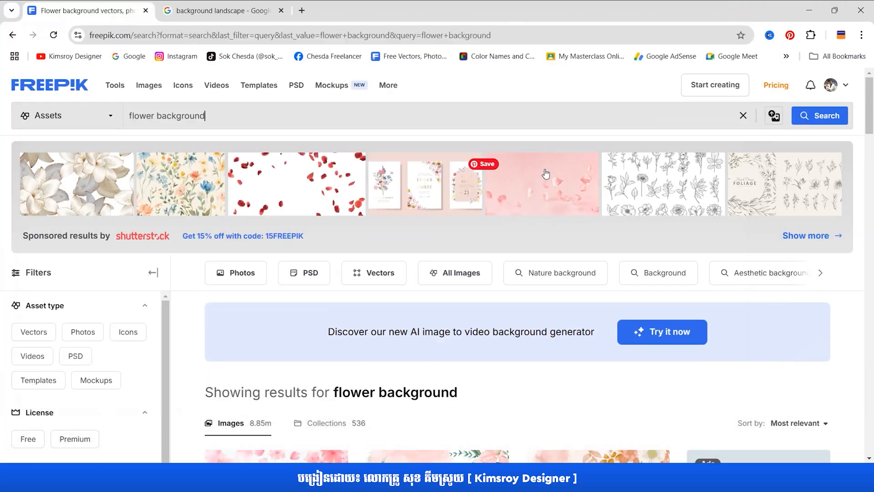
{"action": "scroll", "coordinate": [587, 318], "scroll_direction": "down", "scroll_amount": 5}
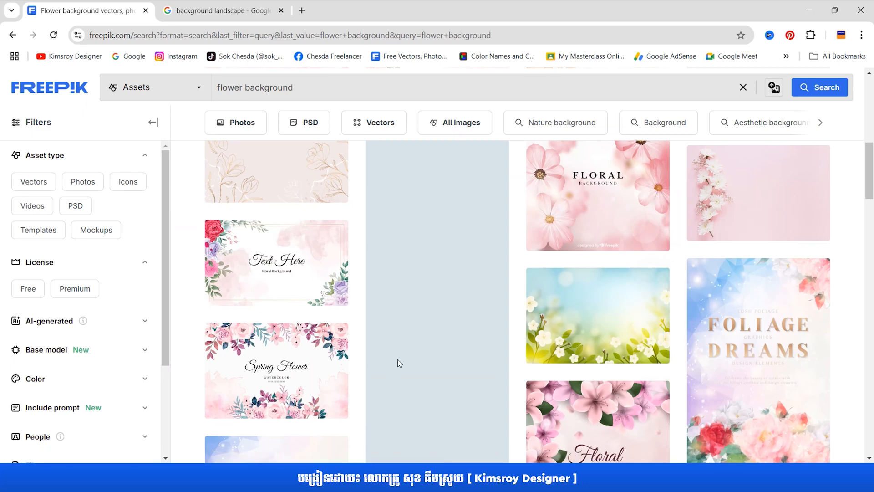
- Download the spring floral background with blue sky as a zip file and return to the flower background results
{"action": "left_click", "coordinate": [580, 312]}
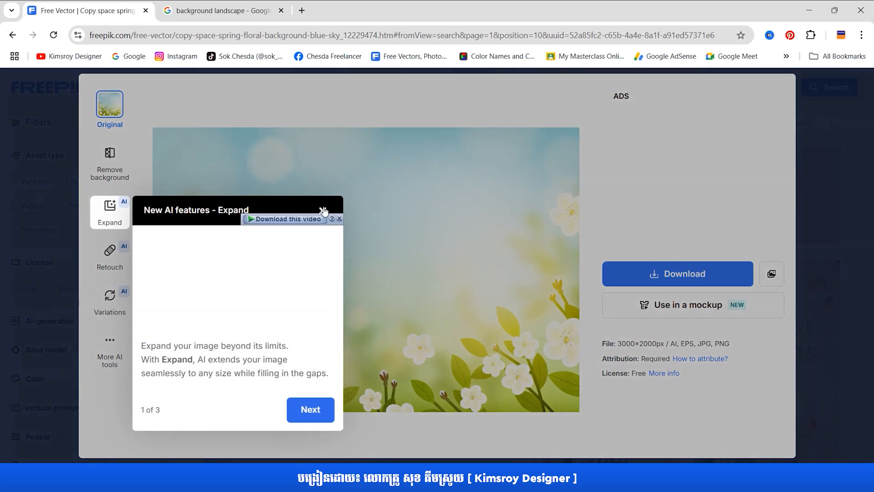
{"action": "left_click", "coordinate": [322, 207]}
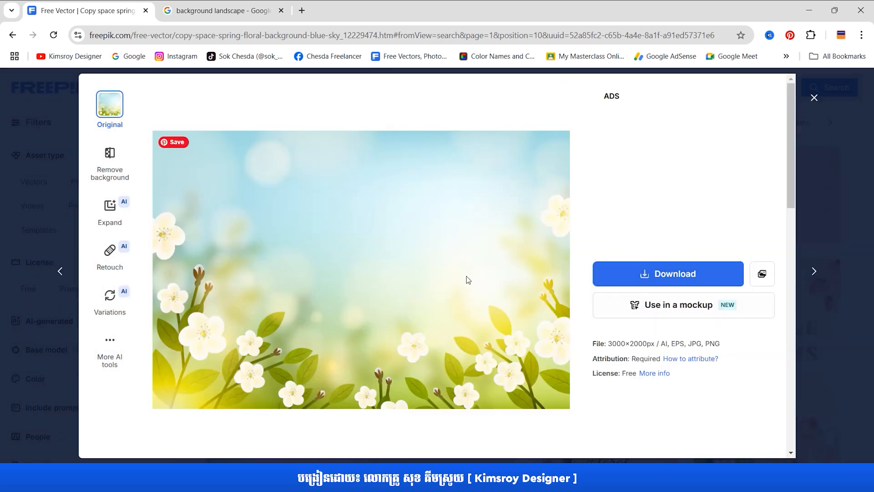
{"action": "left_click", "coordinate": [660, 276]}
{"action": "left_click", "coordinate": [656, 423]}
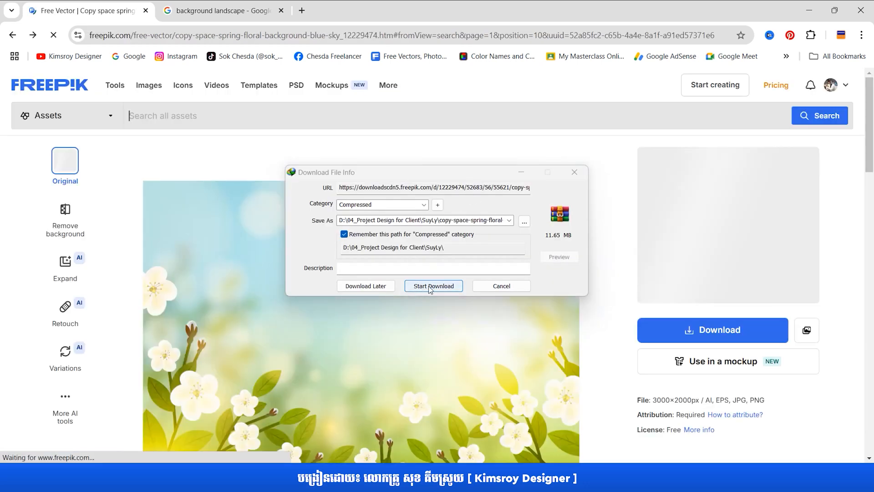
{"action": "left_click", "coordinate": [434, 286]}
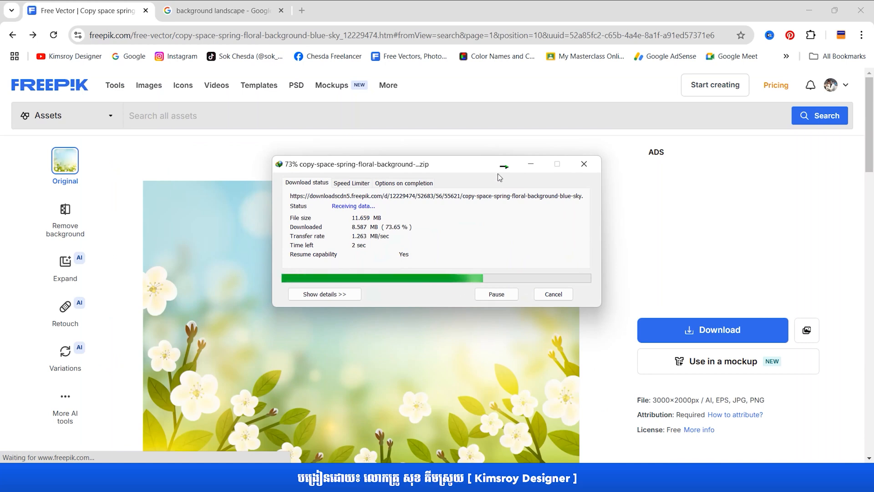
{"action": "left_click", "coordinate": [7, 36]}
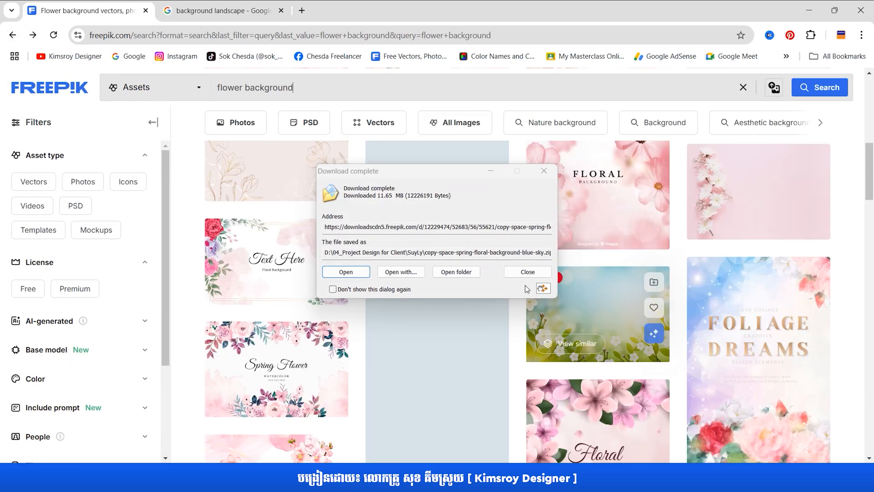
{"action": "left_click", "coordinate": [528, 271]}
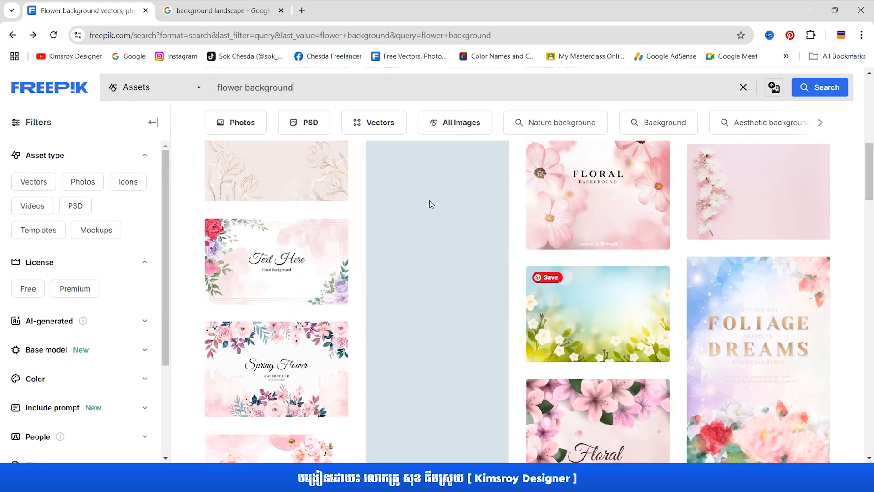
- Search Freepik for "background" and look through the results
{"action": "left_click_drag", "start_coordinate": [242, 88], "coordinate": [217, 97]}
{"action": "key", "text": "BackSpace"}
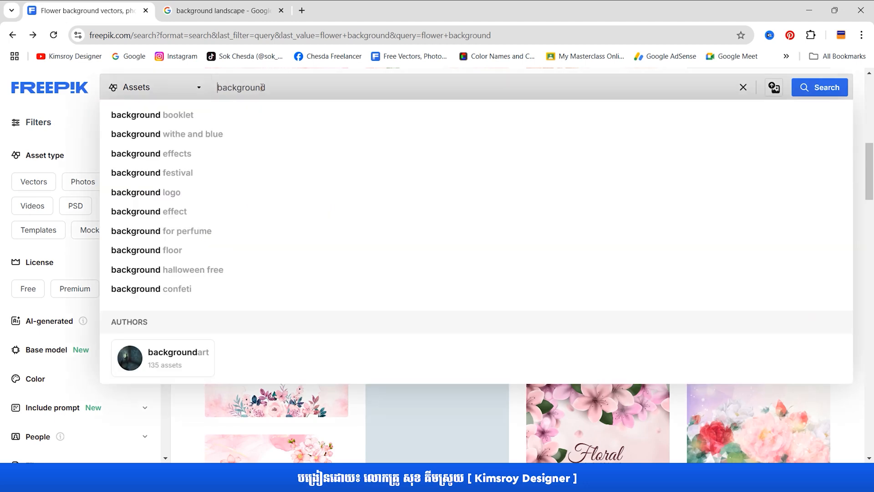
{"action": "key", "text": "Return"}
{"action": "scroll", "coordinate": [422, 217], "scroll_direction": "down", "scroll_amount": 5}
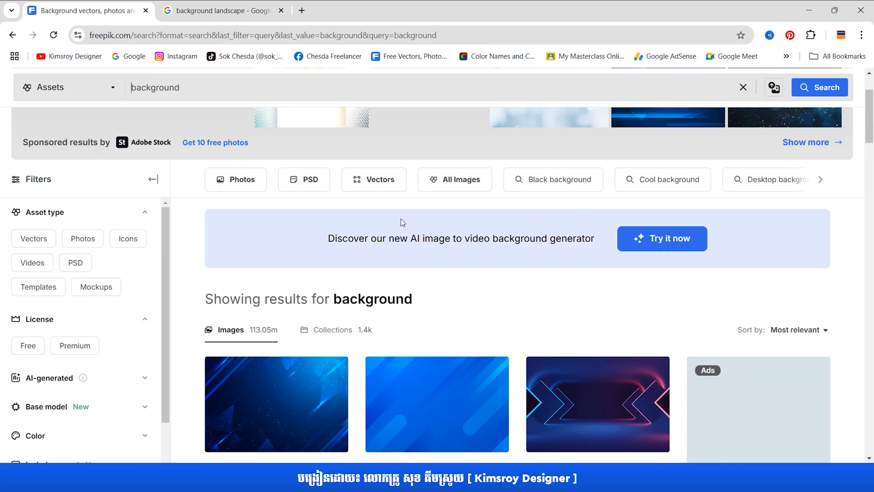
{"action": "scroll", "coordinate": [641, 285], "scroll_direction": "down", "scroll_amount": 10}
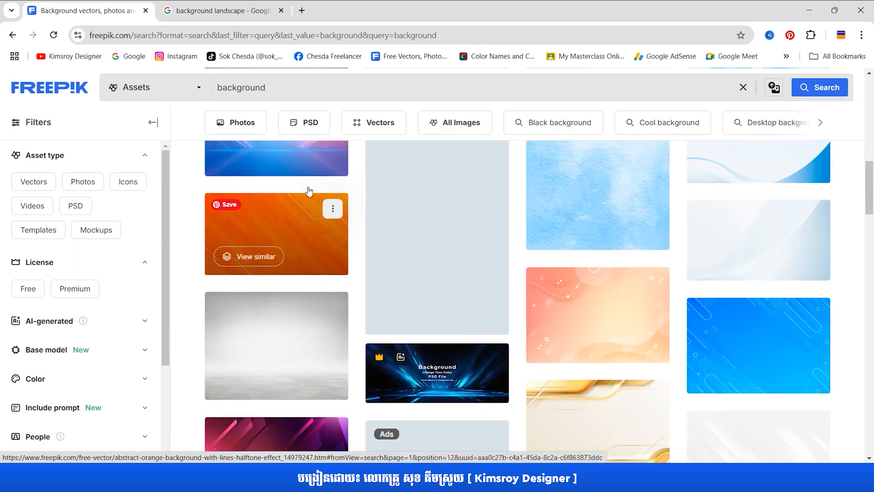
- Search Google Images for "ទេសភាពស្រុកស្រែក" and look through the countryside landscape results
{"action": "left_click", "coordinate": [201, 10]}
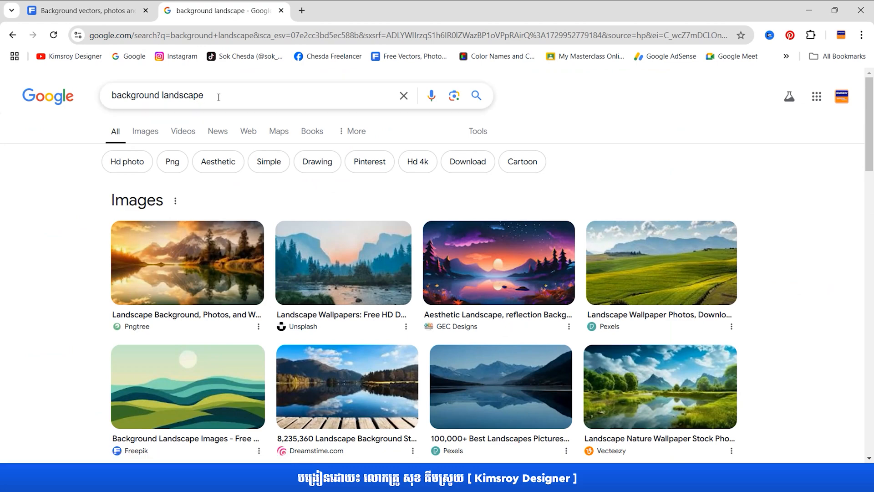
{"action": "scroll", "coordinate": [503, 357], "scroll_direction": "down", "scroll_amount": 3}
{"action": "scroll", "coordinate": [456, 319], "scroll_direction": "up", "scroll_amount": 3}
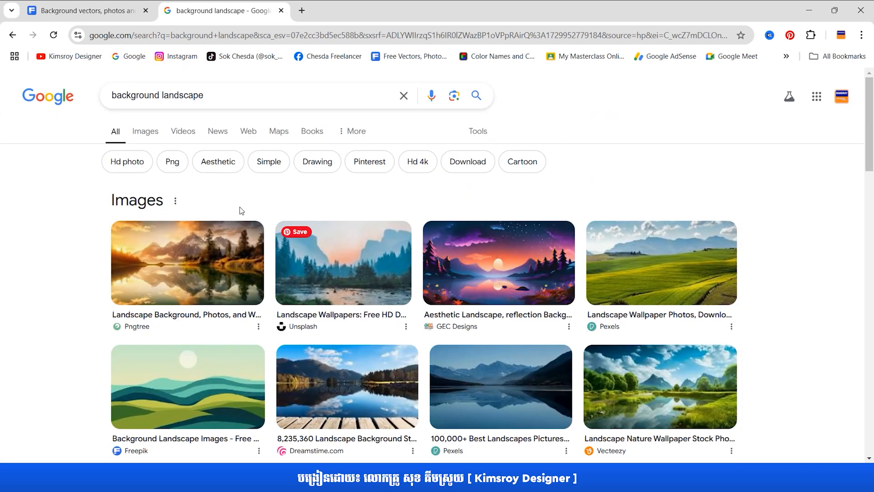
{"action": "left_click_drag", "start_coordinate": [205, 96], "coordinate": [106, 95]}
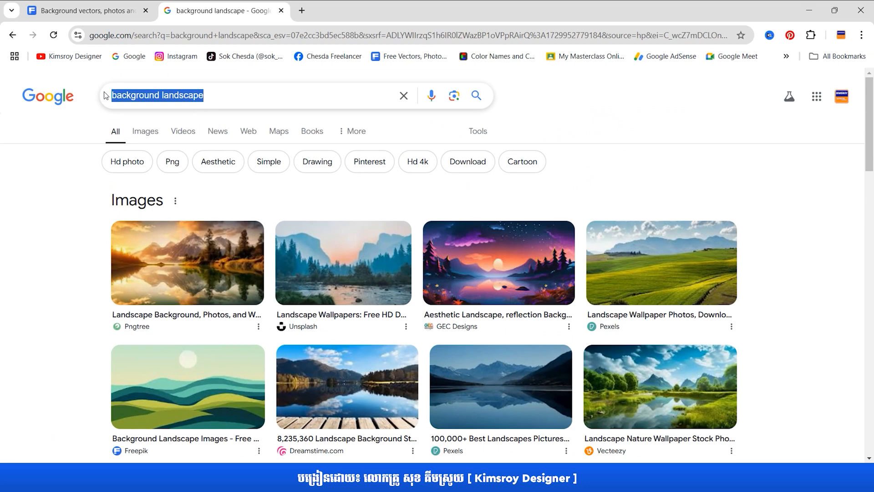
{"action": "type", "text": "ទេស"}
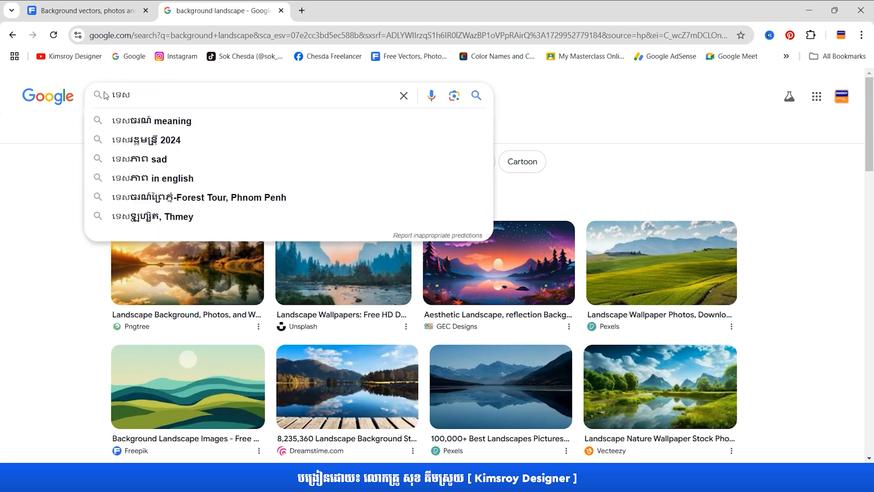
{"action": "type", "text": "ចរ"}
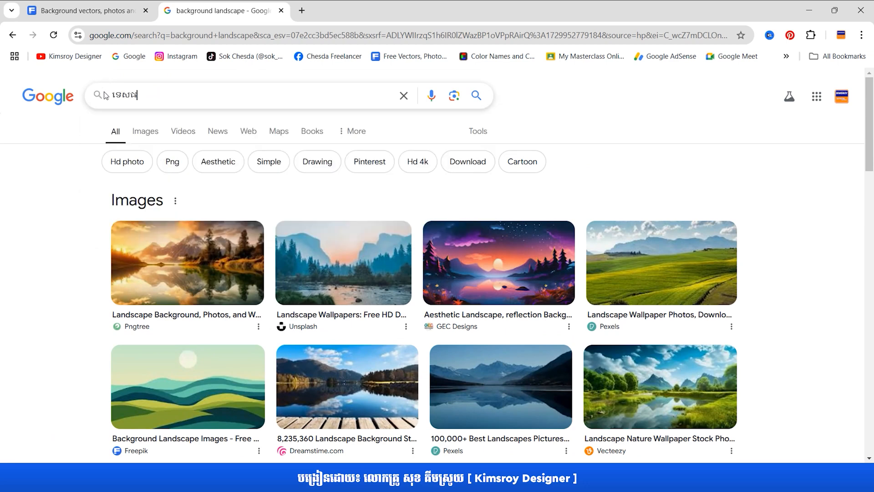
{"action": "type", "text": "ាពស្រុកស្រែក"}
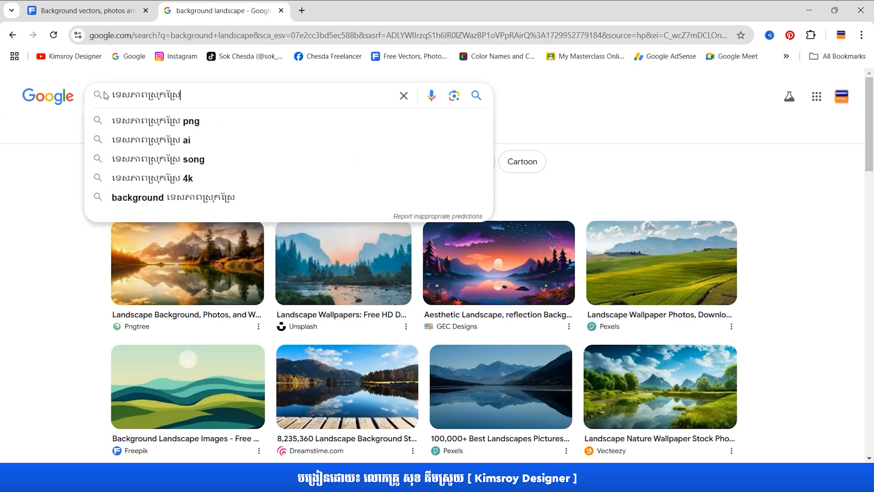
{"action": "key", "text": "Return"}
{"action": "left_click", "coordinate": [146, 132]}
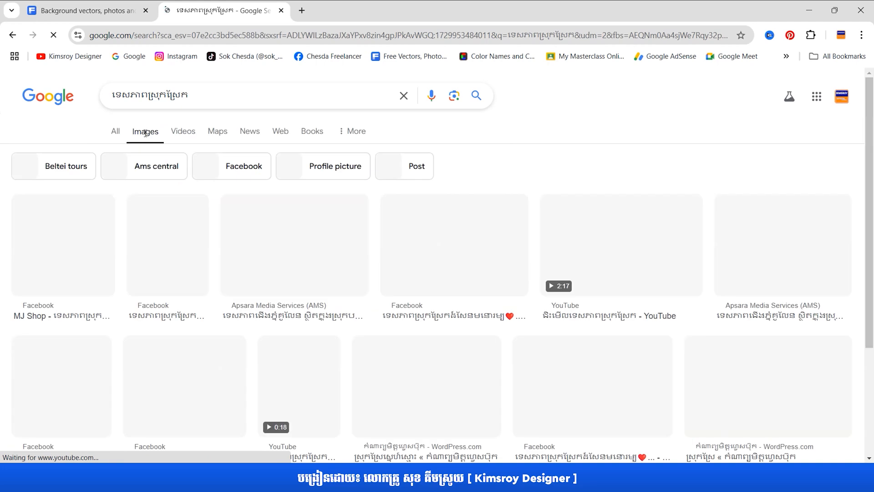
{"action": "scroll", "coordinate": [234, 273], "scroll_direction": "down", "scroll_amount": 15}
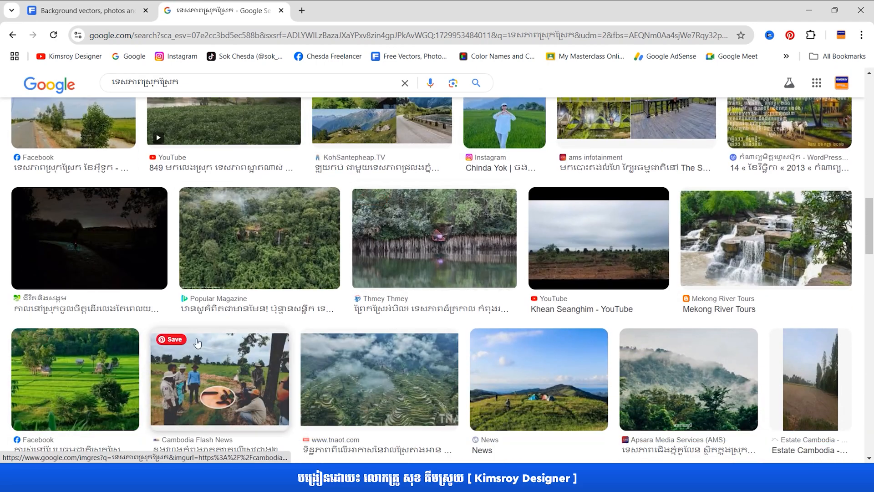
{"action": "scroll", "coordinate": [314, 285], "scroll_direction": "down", "scroll_amount": 2}
{"action": "scroll", "coordinate": [318, 280], "scroll_direction": "up", "scroll_amount": 4}
{"action": "scroll", "coordinate": [319, 277], "scroll_direction": "up", "scroll_amount": 10}
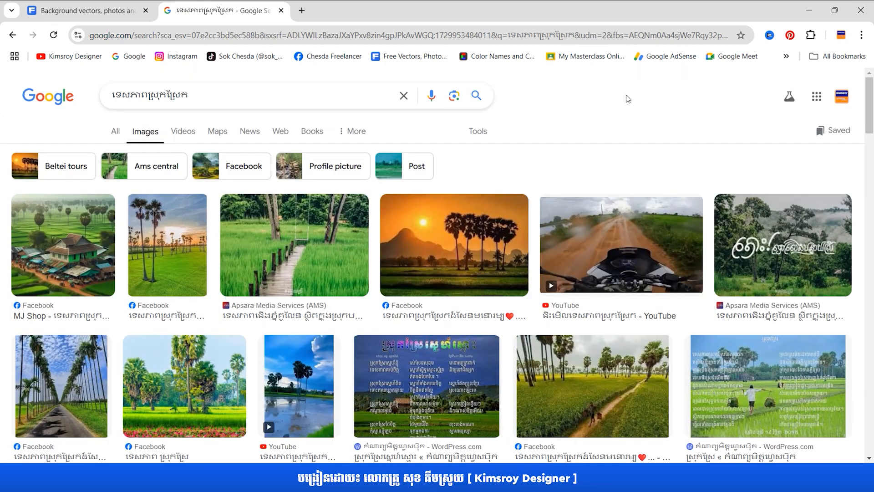
- Open the Thumbnail file from the assignment folder in Photoshop and check its image size in pixels
{"action": "left_click", "coordinate": [809, 10]}
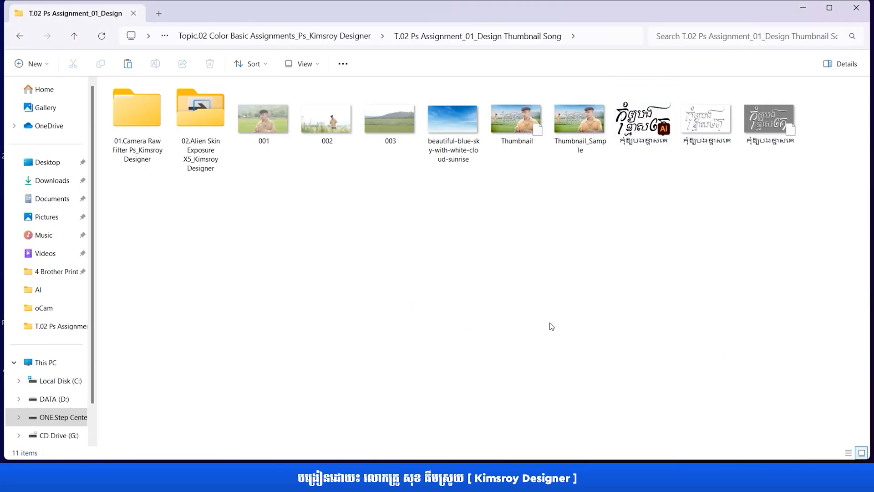
{"action": "double_click", "coordinate": [520, 121]}
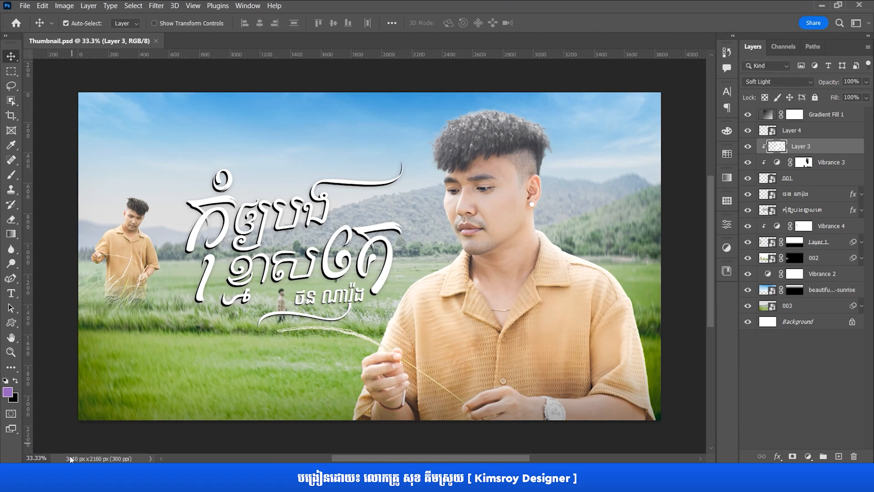
{"action": "left_click", "coordinate": [64, 6]}
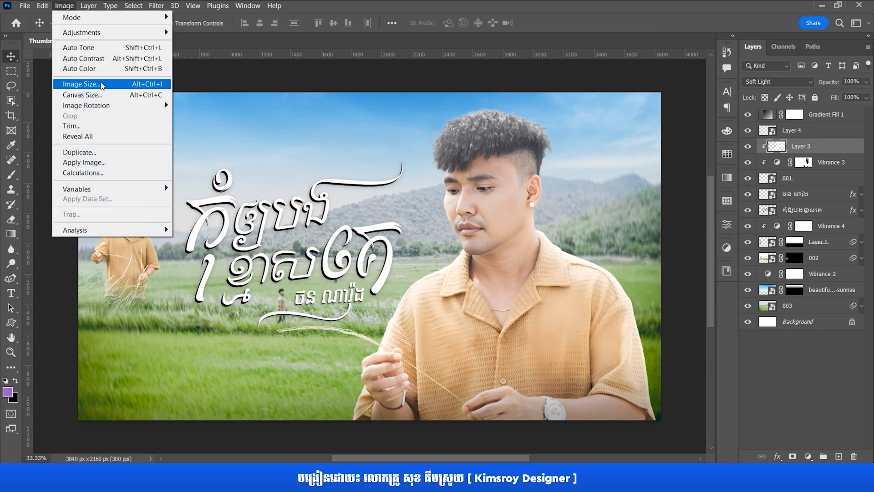
{"action": "left_click", "coordinate": [85, 83]}
{"action": "left_click", "coordinate": [534, 149]}
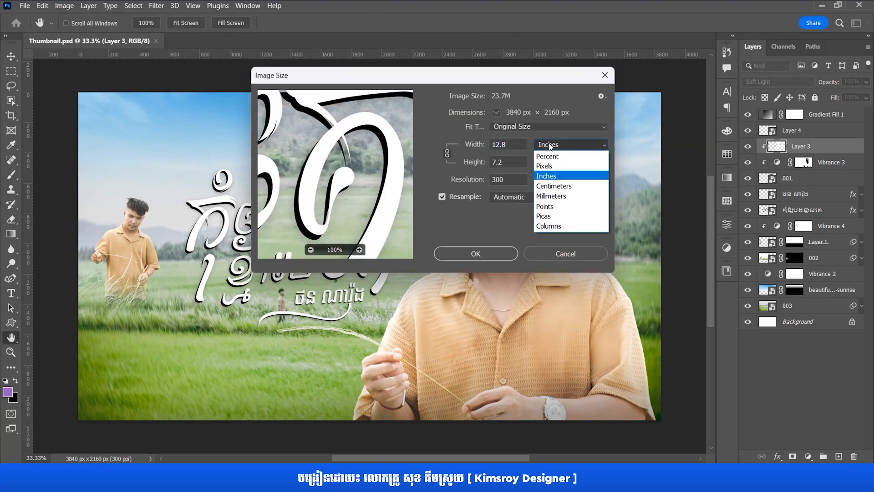
{"action": "left_click", "coordinate": [548, 166]}
{"action": "mouse_move", "coordinate": [507, 144]}
{"action": "left_mouse_down"}
{"action": "mouse_move", "coordinate": [483, 147]}
{"action": "mouse_move", "coordinate": [487, 168]}
{"action": "mouse_move", "coordinate": [514, 144]}
{"action": "mouse_move", "coordinate": [493, 139]}
{"action": "left_mouse_up"}
{"action": "left_click_drag", "start_coordinate": [459, 77], "coordinate": [438, 112]}
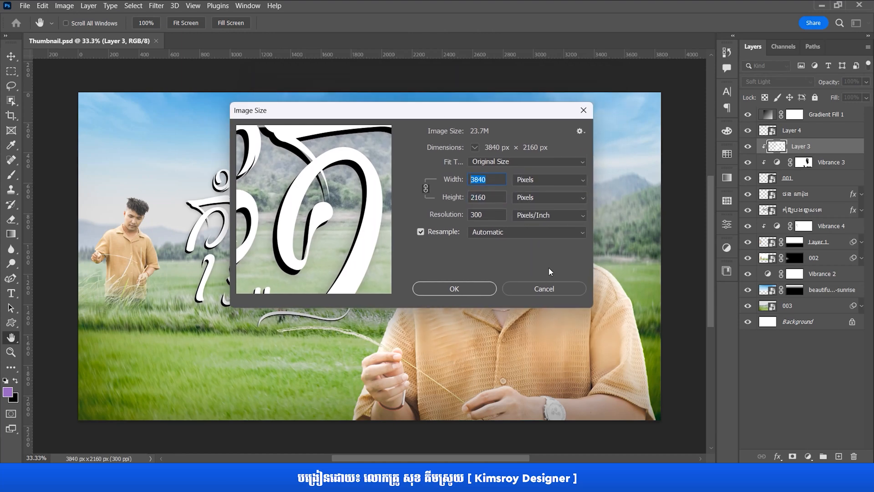
{"action": "left_click", "coordinate": [540, 288]}
- Create a new document named "Thumbnail Song" from the UHDTV/4K 2160p preset at 3840 x 2160 px, 72 ppi, RGB Color
{"action": "right_click", "coordinate": [381, 39]}
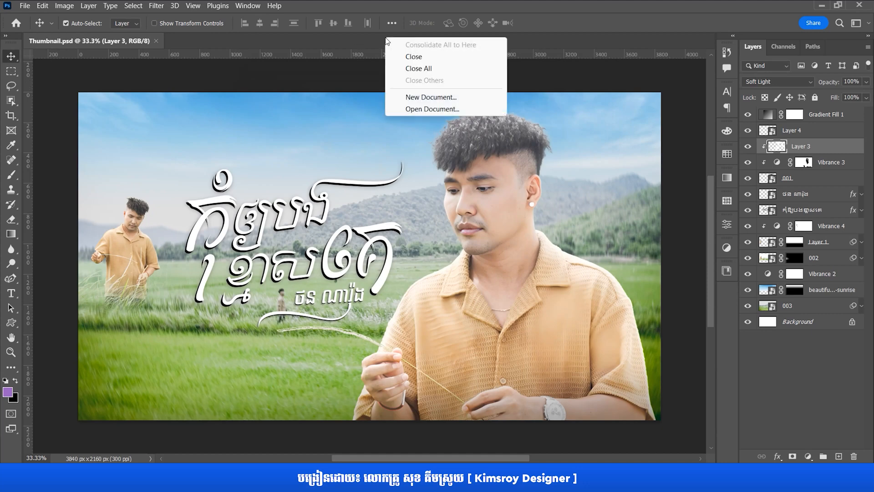
{"action": "left_click", "coordinate": [292, 37]}
{"action": "left_click", "coordinate": [25, 6]}
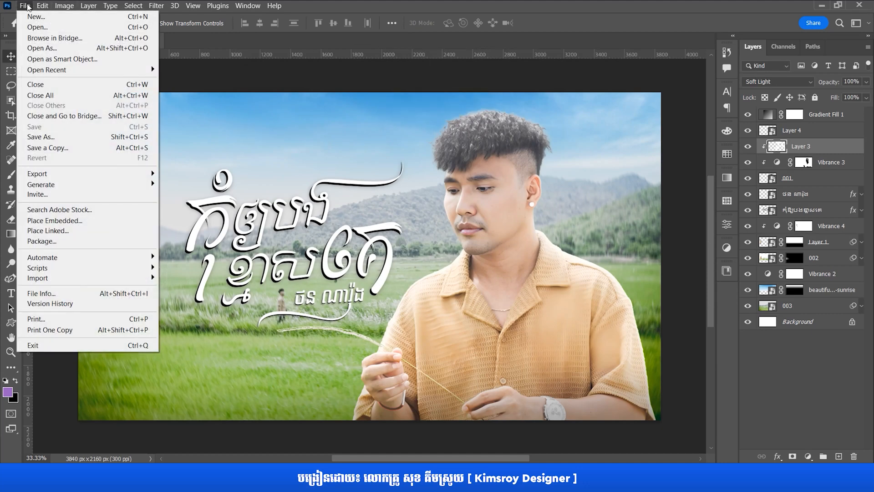
{"action": "left_click", "coordinate": [49, 18]}
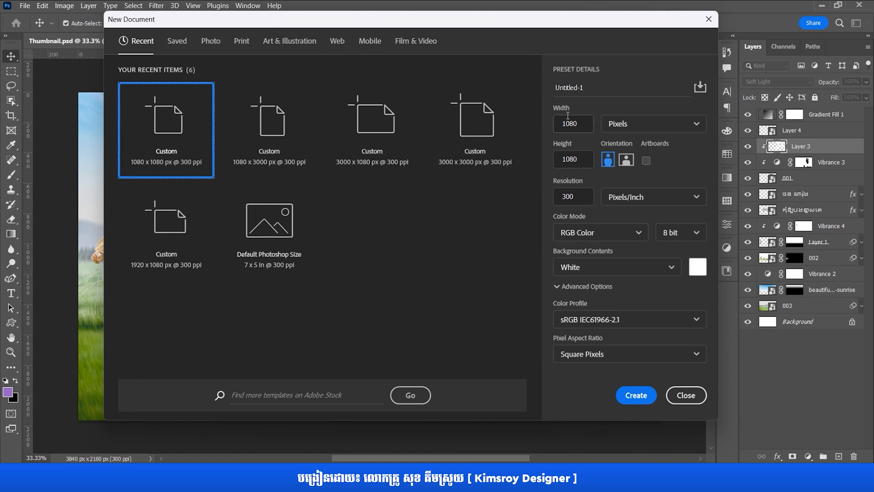
{"action": "left_click", "coordinate": [411, 42]}
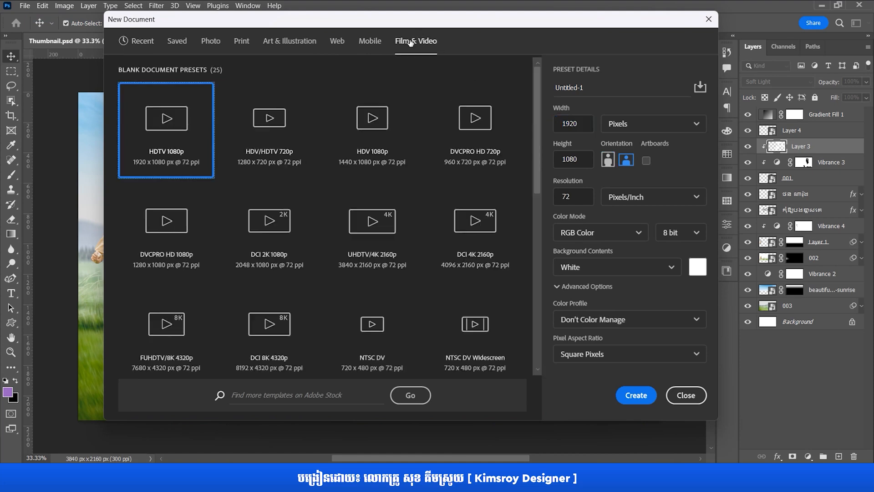
{"action": "left_click", "coordinate": [388, 228]}
{"action": "double_click", "coordinate": [561, 196]}
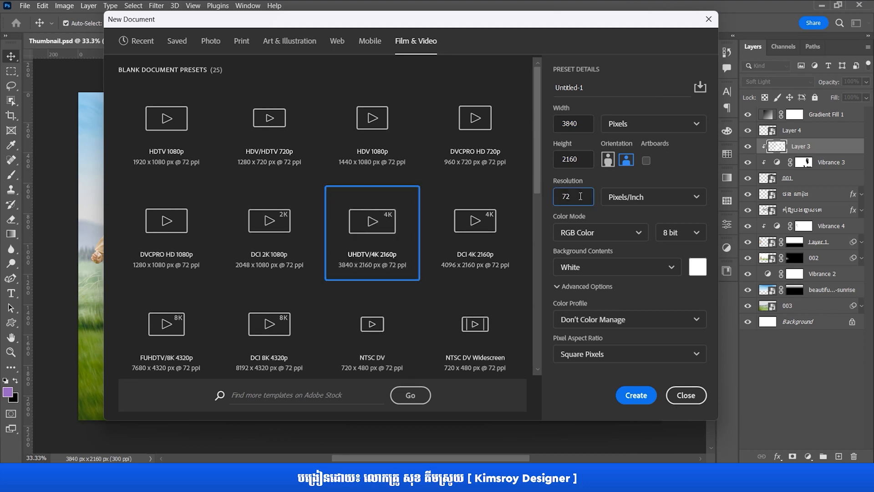
{"action": "left_click_drag", "start_coordinate": [580, 196], "coordinate": [557, 196]}
{"action": "left_click", "coordinate": [587, 88]}
{"action": "type", "text": "Thumbnail Song"}
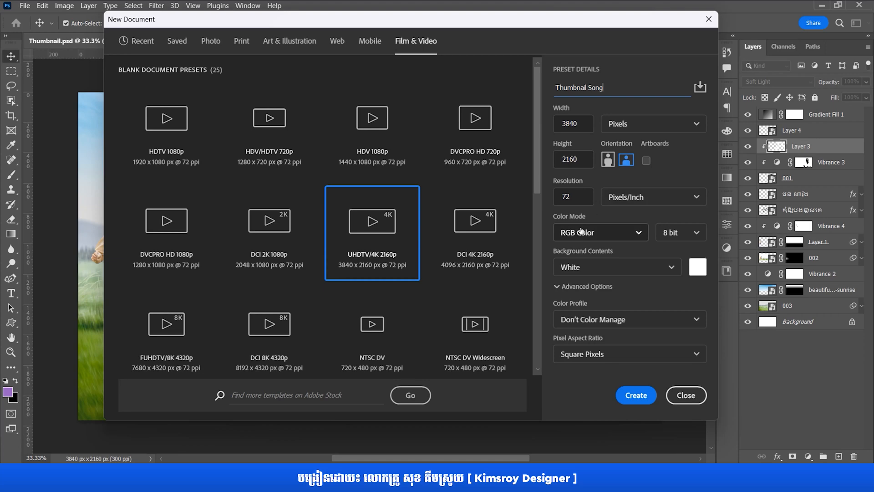
{"action": "left_click", "coordinate": [630, 395]}
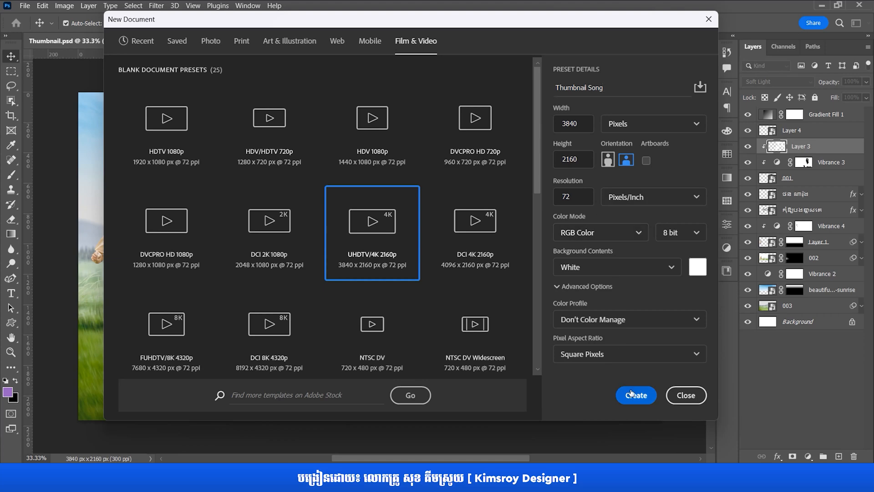
- Compare the Thumbnail.psd sample with the blank Thumbnail Song document by switching between them
{"action": "left_click", "coordinate": [75, 44]}
{"action": "left_click", "coordinate": [230, 42]}
{"action": "left_click", "coordinate": [124, 43]}
{"action": "left_click", "coordinate": [238, 43]}
{"action": "left_click", "coordinate": [98, 43]}
{"action": "left_click", "coordinate": [173, 42]}
{"action": "left_click", "coordinate": [150, 44]}
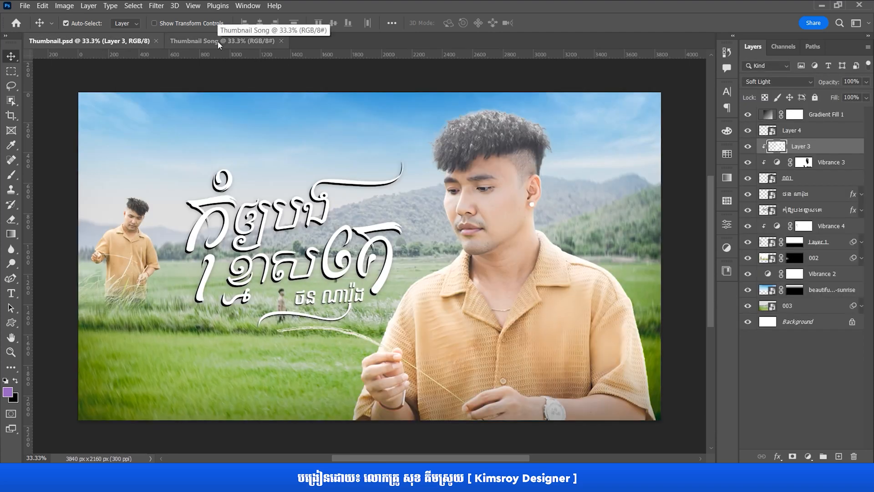
{"action": "left_click", "coordinate": [218, 41]}
{"action": "left_click", "coordinate": [108, 44]}
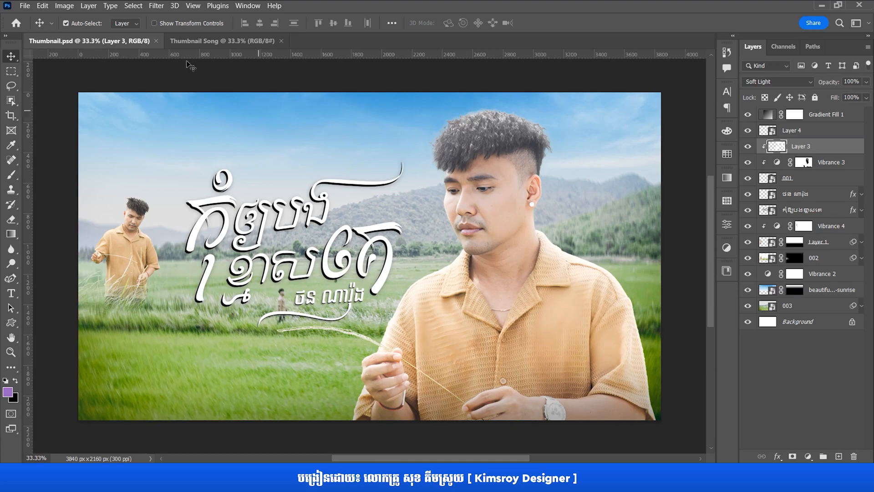
- Arrange Thumbnail.psd and Thumbnail Song side by side with the 2-up Vertical layout and zoom each out to show its whole canvas
{"action": "left_click", "coordinate": [248, 6]}
{"action": "mouse_move", "coordinate": [382, 11]}
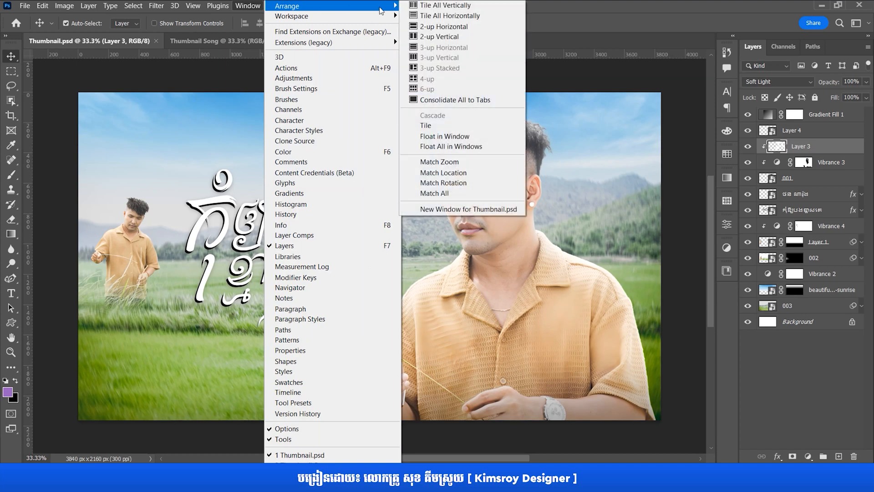
{"action": "left_click", "coordinate": [437, 38]}
{"action": "left_click", "coordinate": [269, 179]}
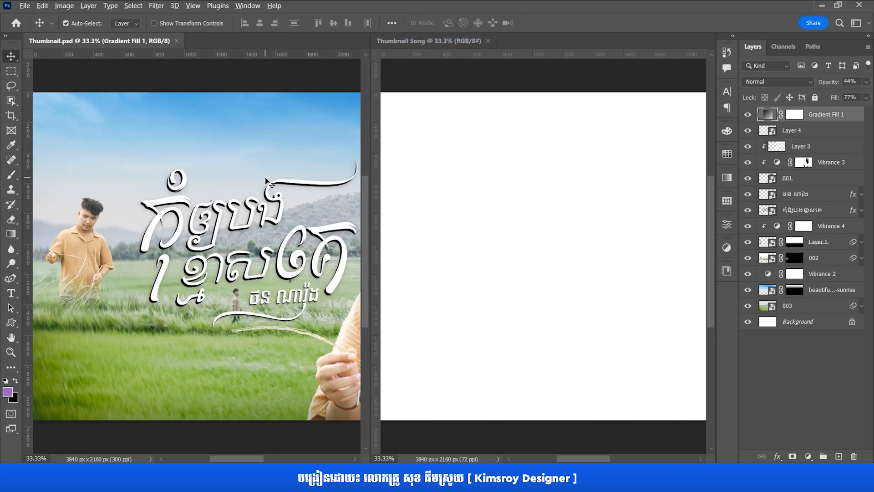
{"action": "scroll", "coordinate": [278, 178], "scroll_direction": "down", "scroll_amount": 5}
{"action": "left_click_drag", "start_coordinate": [303, 207], "coordinate": [211, 234]}
{"action": "left_click", "coordinate": [534, 215]}
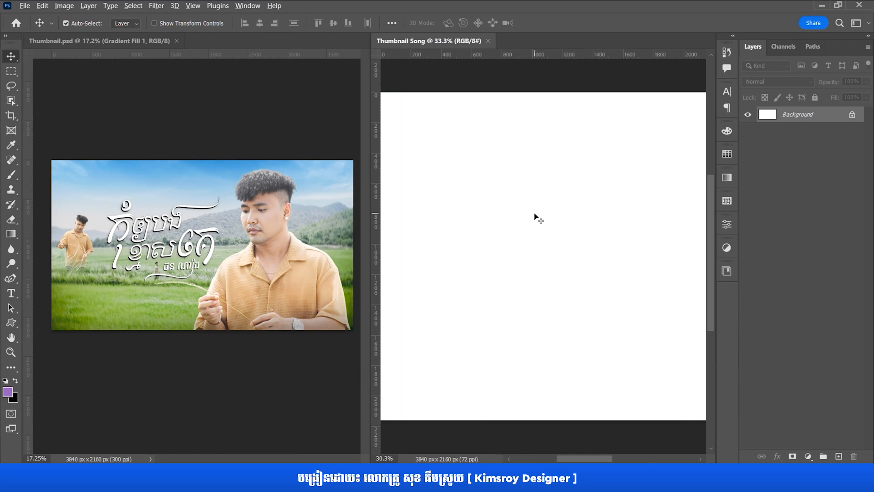
{"action": "scroll", "coordinate": [535, 216], "scroll_direction": "down", "scroll_amount": 4}
{"action": "left_click_drag", "start_coordinate": [570, 214], "coordinate": [502, 221]}
{"action": "scroll", "coordinate": [504, 223], "scroll_direction": "down", "scroll_amount": 2}
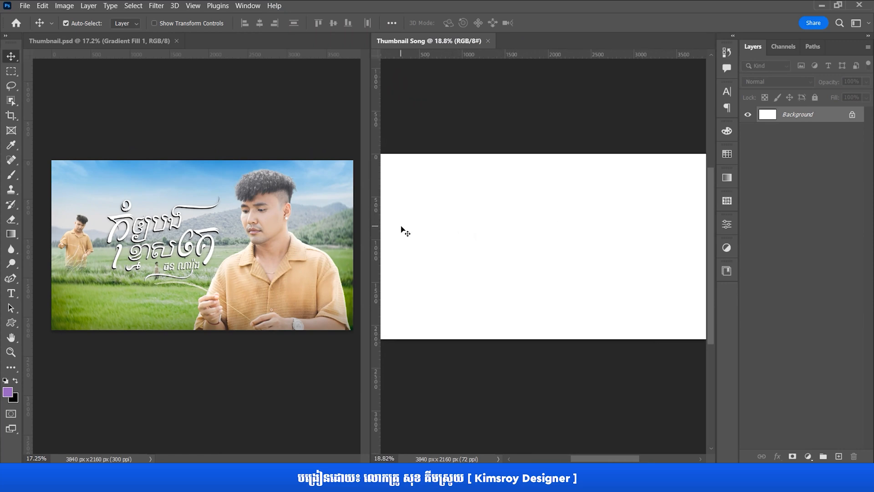
- Place the 003 landscape photo from the assignment folder into Thumbnail Song and scale it to fill the canvas
{"action": "key", "text": "alt+Tab"}
{"action": "left_click", "coordinate": [491, 236]}
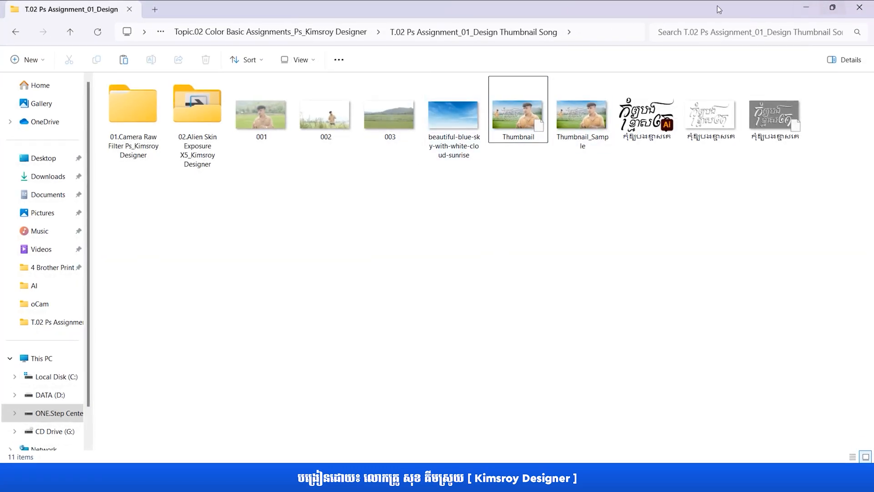
{"action": "left_click", "coordinate": [829, 7]}
{"action": "left_click_drag", "start_coordinate": [387, 355], "coordinate": [460, 211]}
{"action": "left_click_drag", "start_coordinate": [532, 283], "coordinate": [518, 255]}
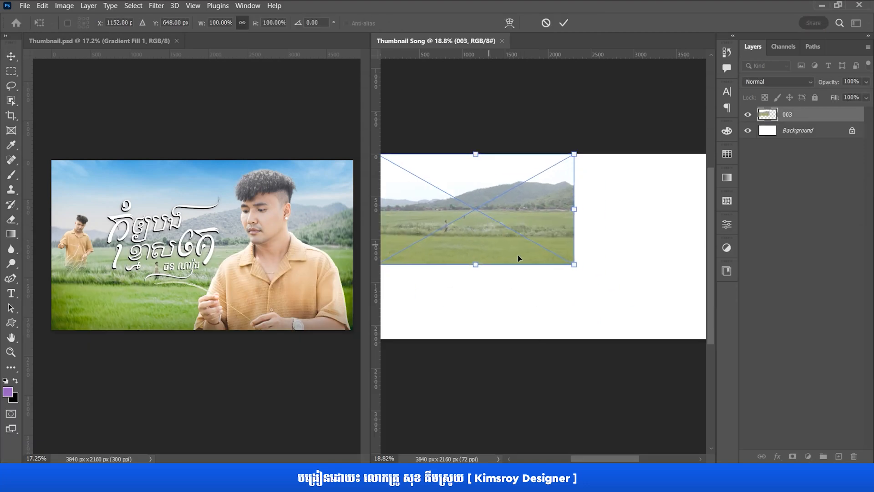
{"action": "left_click_drag", "start_coordinate": [571, 260], "coordinate": [694, 344]}
{"action": "left_click", "coordinate": [564, 23]}
{"action": "scroll", "coordinate": [491, 250], "scroll_direction": "down", "scroll_amount": 2}
{"action": "left_click_drag", "start_coordinate": [490, 250], "coordinate": [524, 240]}
{"action": "scroll", "coordinate": [536, 262], "scroll_direction": "up", "scroll_amount": 1}
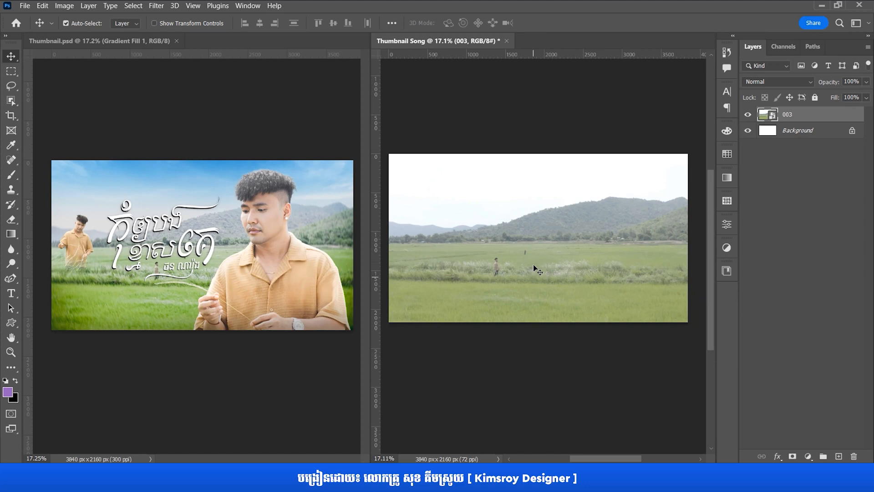
{"action": "left_click_drag", "start_coordinate": [533, 261], "coordinate": [531, 266]}
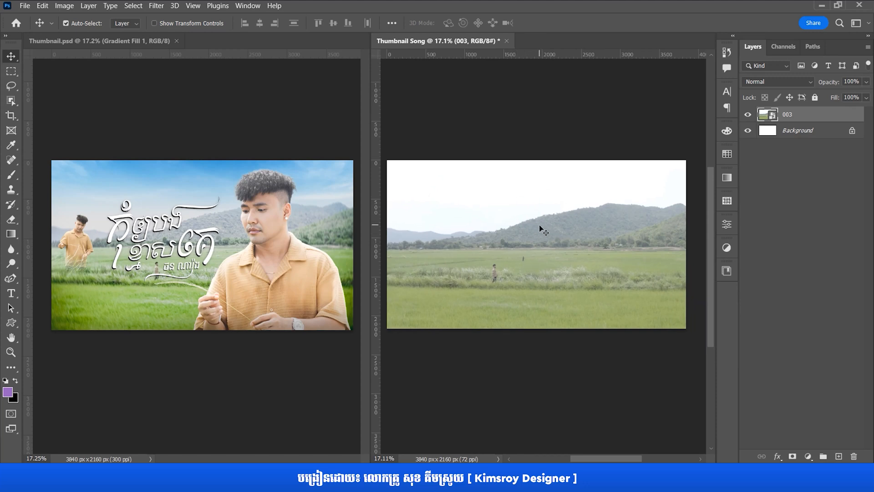
- Open the 003 layer in the Exposure X5 filter and expand its Cinema presets
{"action": "left_click", "coordinate": [156, 5]}
{"action": "mouse_move", "coordinate": [207, 253]}
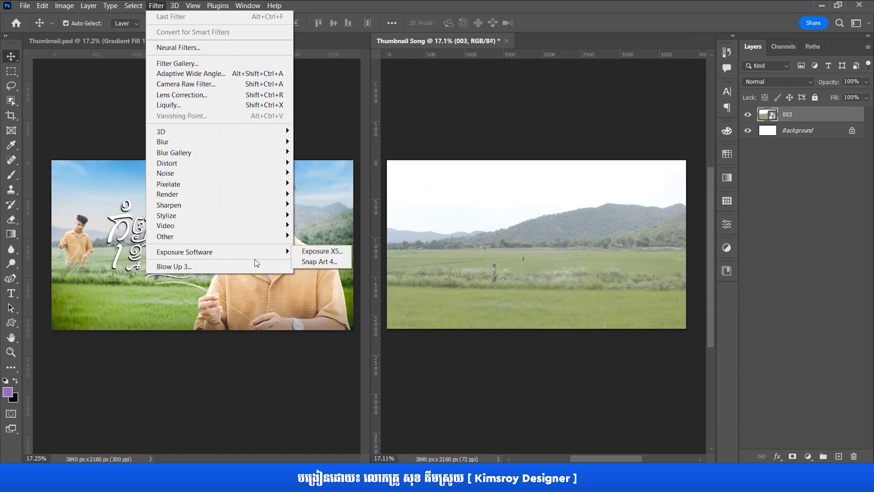
{"action": "left_click", "coordinate": [333, 253]}
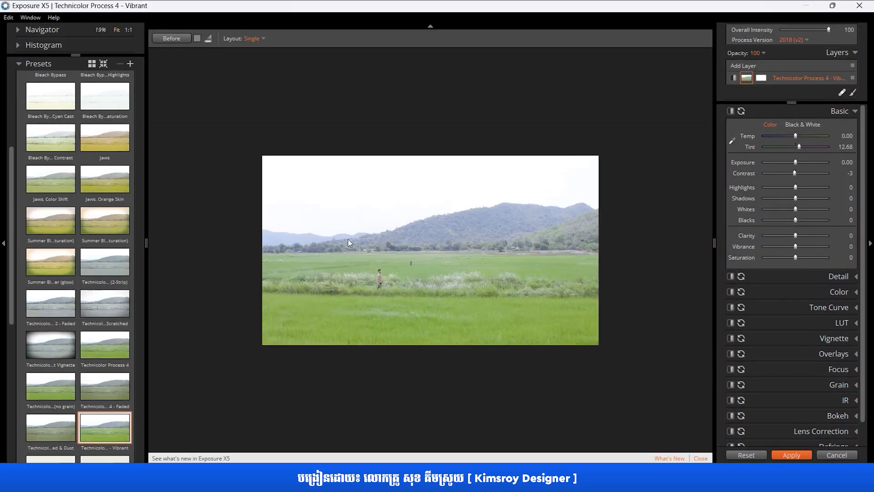
{"action": "scroll", "coordinate": [62, 182], "scroll_direction": "up", "scroll_amount": 5}
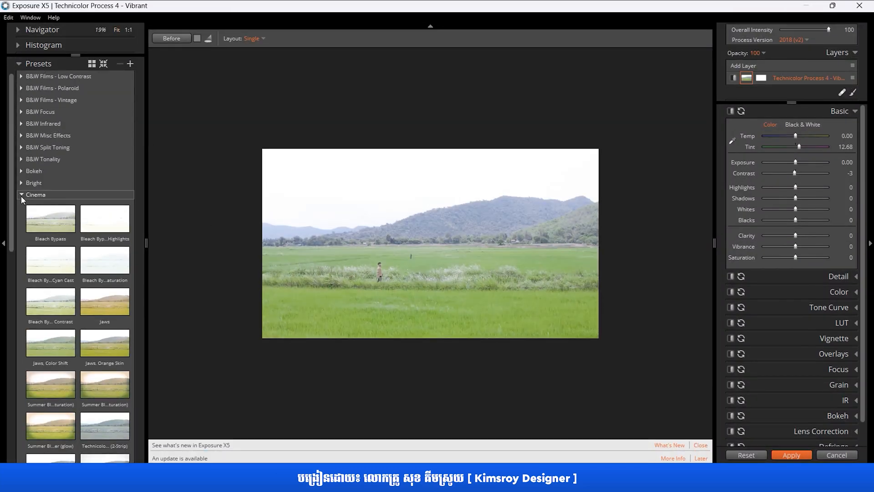
{"action": "left_click", "coordinate": [20, 195]}
{"action": "scroll", "coordinate": [40, 349], "scroll_direction": "up", "scroll_amount": 2}
{"action": "scroll", "coordinate": [40, 349], "scroll_direction": "down", "scroll_amount": 1}
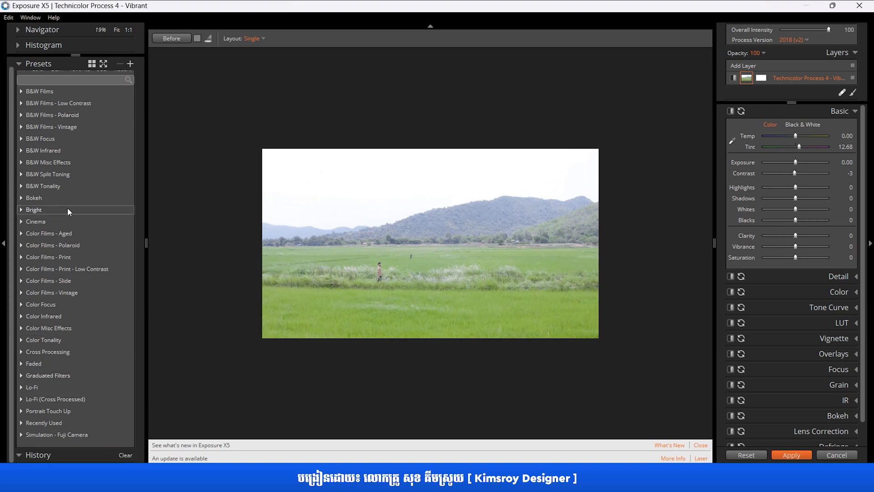
{"action": "left_click", "coordinate": [24, 221]}
{"action": "scroll", "coordinate": [43, 235], "scroll_direction": "down", "scroll_amount": 15}
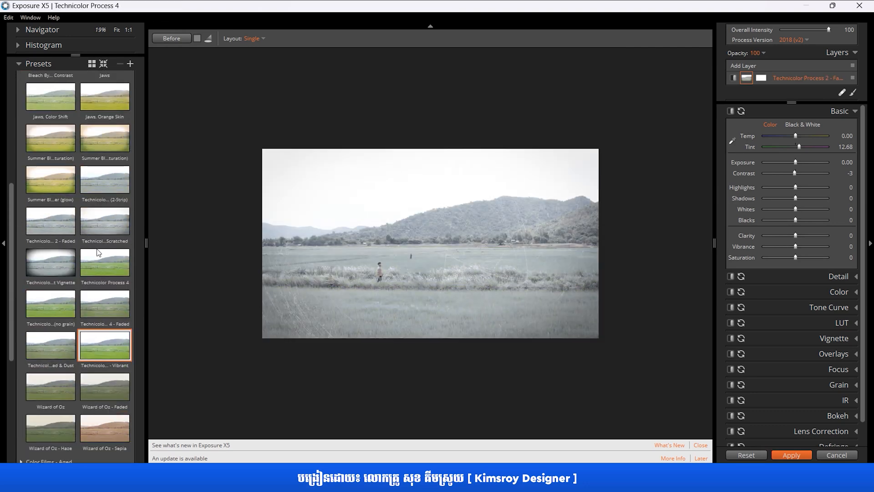
- Choose the Technicolor Process 4 - Vibrant preset for the 003 photo and apply the Exposure X5 filter
{"action": "left_click", "coordinate": [108, 342]}
{"action": "left_click", "coordinate": [114, 262]}
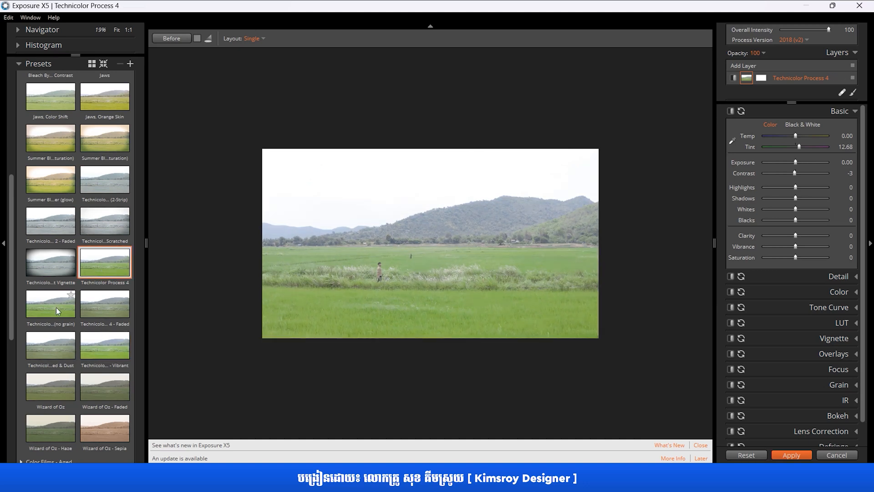
{"action": "left_click", "coordinate": [102, 350]}
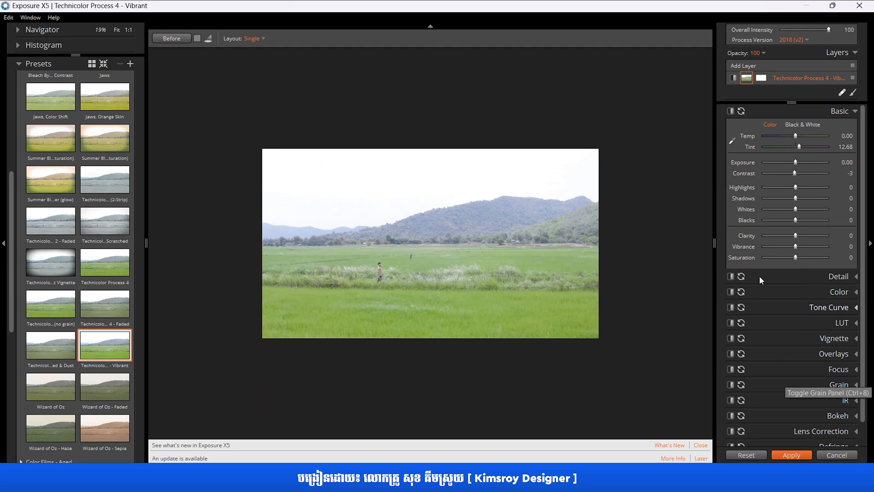
{"action": "left_click", "coordinate": [791, 455]}
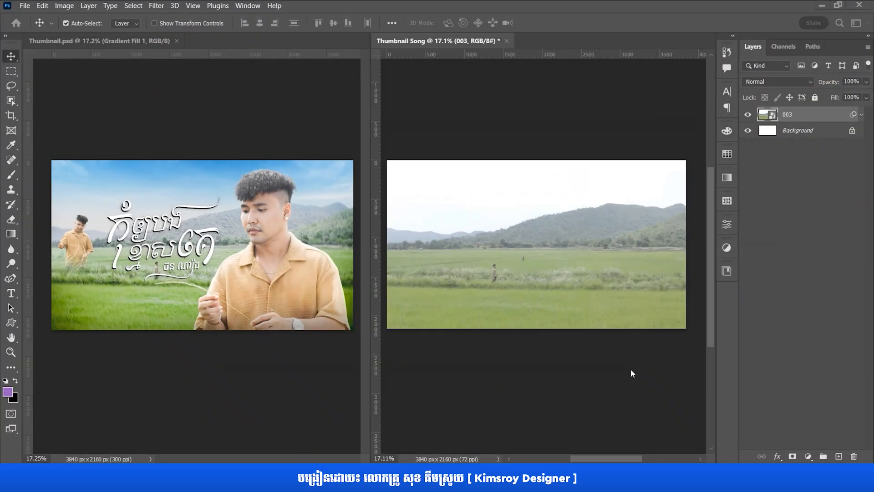
- Toggle the 003 layer and its Exposure X5 smart filter off and on to compare the colours
{"action": "left_click", "coordinate": [748, 114]}
{"action": "left_click", "coordinate": [748, 115]}
{"action": "left_click", "coordinate": [781, 139]}
{"action": "left_click", "coordinate": [781, 139]}
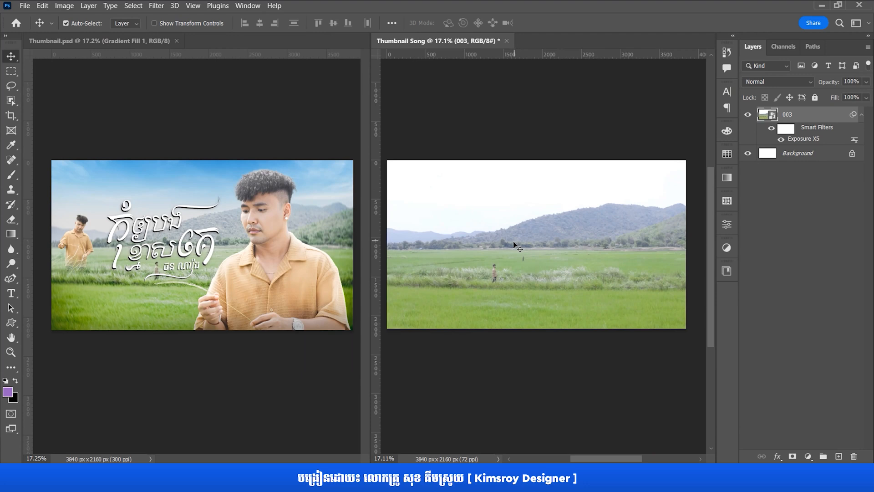
{"action": "left_click_drag", "start_coordinate": [512, 241], "coordinate": [522, 243]}
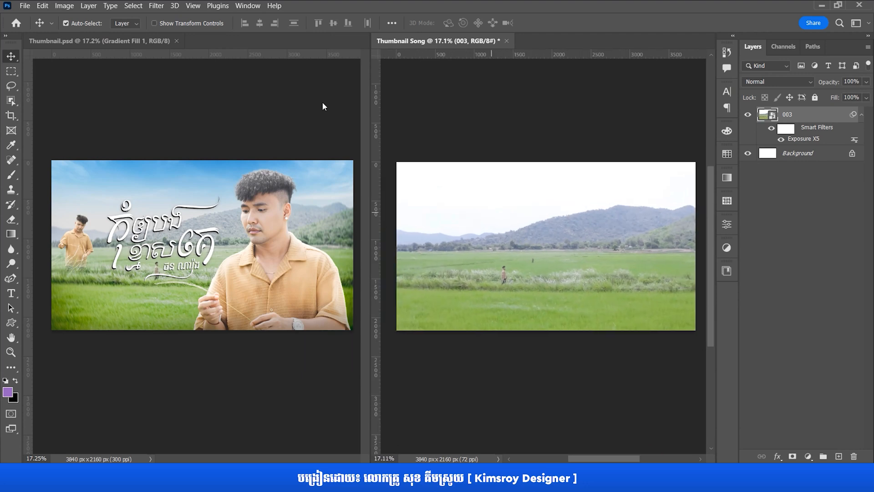
- Open the 003 layer in the Camera Raw Filter and leave only the Effects settings expanded
{"action": "left_click", "coordinate": [156, 6]}
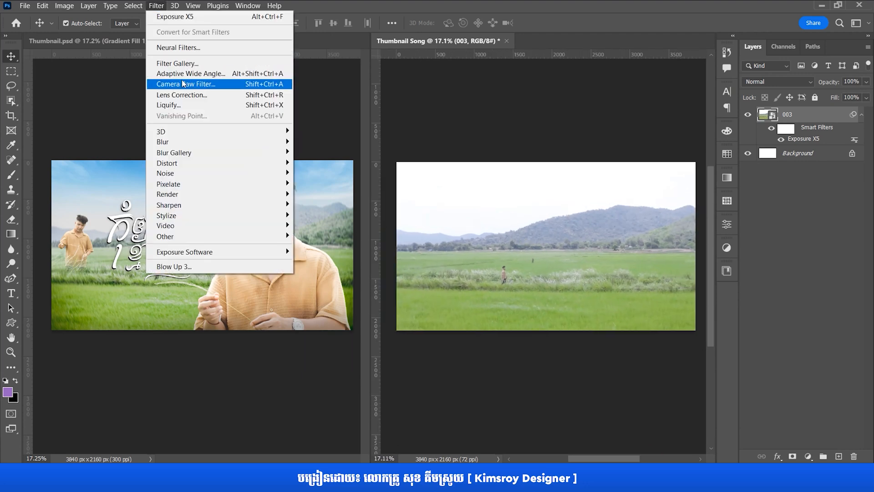
{"action": "left_click", "coordinate": [234, 89]}
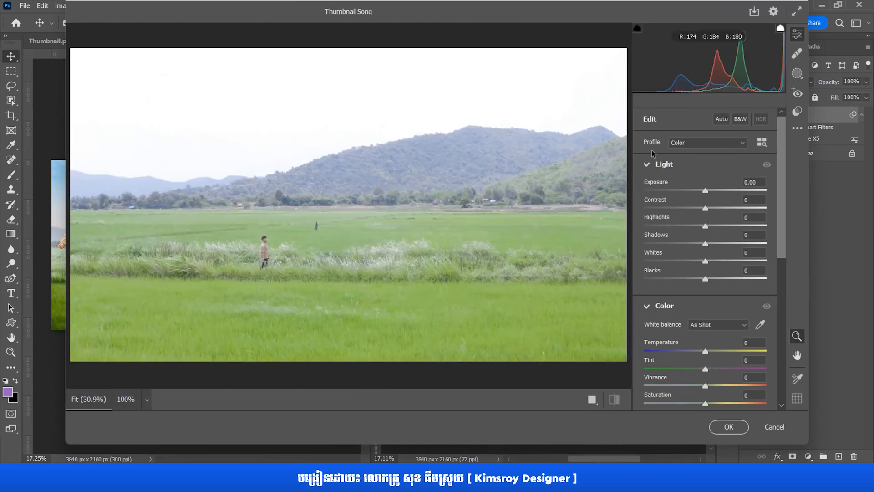
{"action": "scroll", "coordinate": [782, 188], "scroll_direction": "down", "scroll_amount": 3}
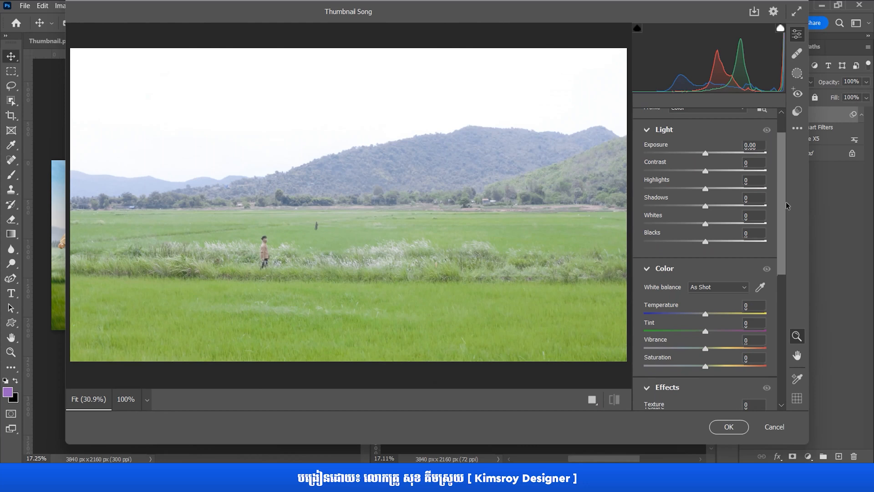
{"action": "scroll", "coordinate": [722, 177], "scroll_direction": "up", "scroll_amount": 3}
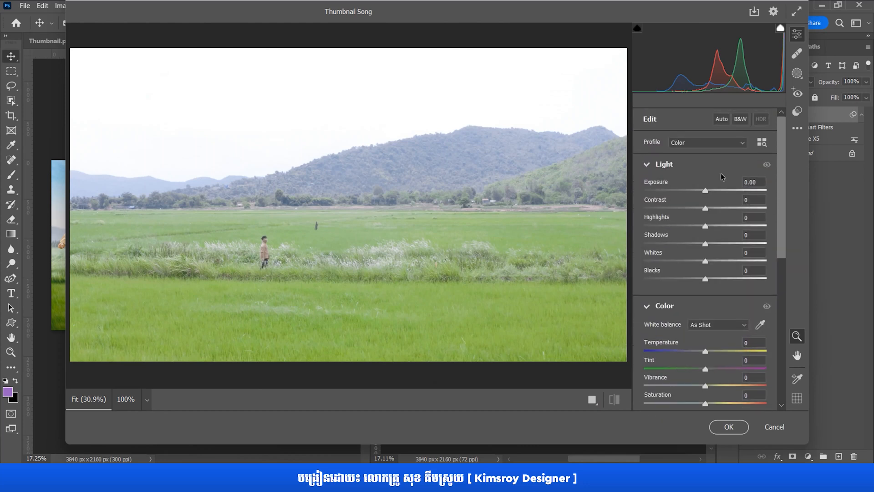
{"action": "left_click", "coordinate": [649, 167]}
{"action": "left_click", "coordinate": [646, 187]}
{"action": "left_click", "coordinate": [647, 210]}
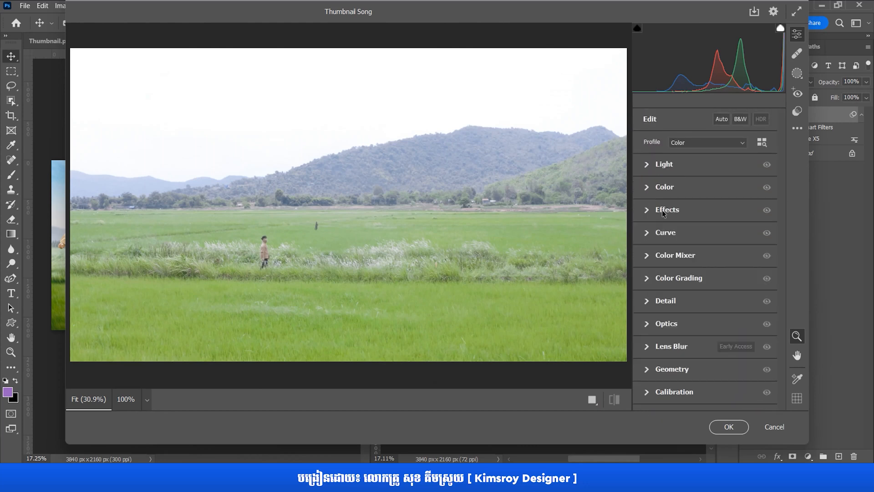
{"action": "left_click", "coordinate": [659, 209]}
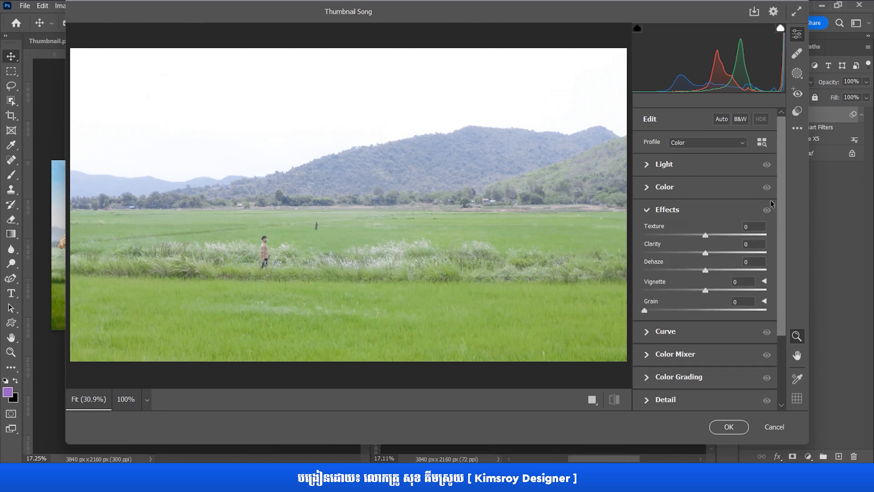
- Set Texture to +16 and Clarity to +42, and apply the Camera Raw Filter to the 003 layer
{"action": "left_click_drag", "start_coordinate": [703, 237], "coordinate": [715, 237]}
{"action": "left_click_drag", "start_coordinate": [705, 254], "coordinate": [731, 254]}
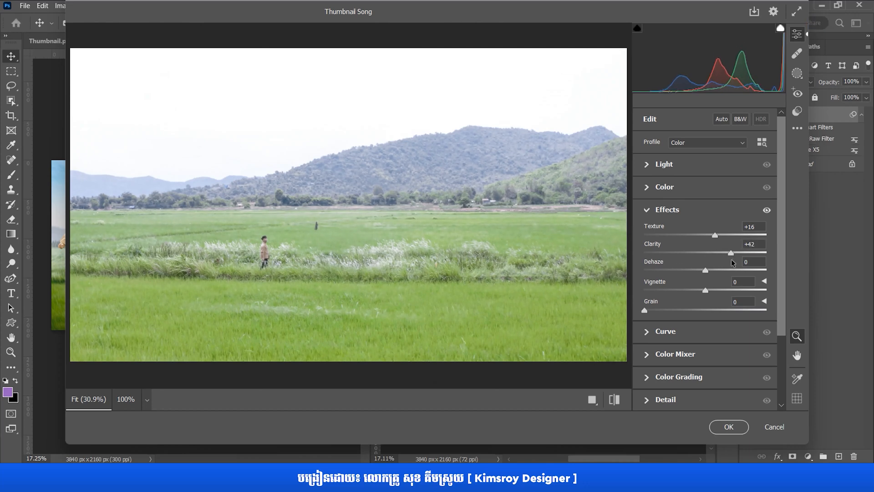
{"action": "left_click", "coordinate": [729, 427]}
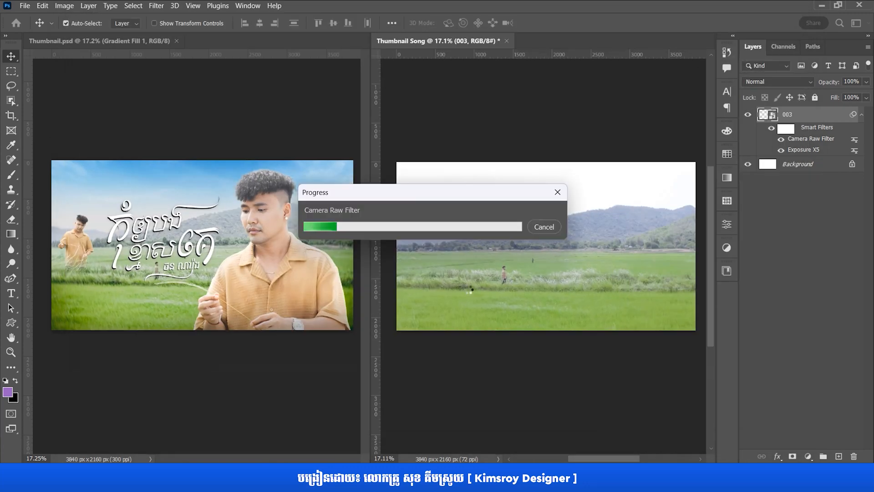
{"action": "scroll", "coordinate": [514, 282], "scroll_direction": "down", "scroll_amount": 2}
{"action": "scroll", "coordinate": [514, 282], "scroll_direction": "up", "scroll_amount": 2}
{"action": "left_click_drag", "start_coordinate": [514, 283], "coordinate": [508, 280]}
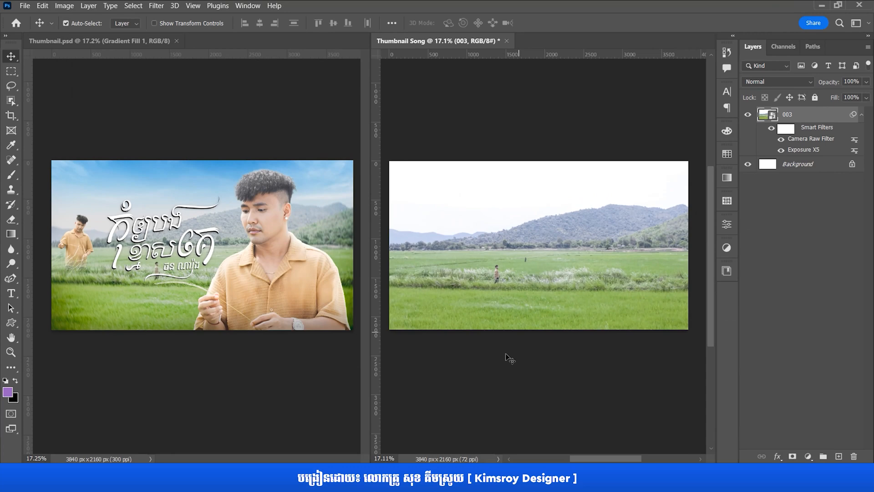
- Place the beautiful-blue-sky-with-white-cloud-sunrise image into Thumbnail Song, scale it to the canvas width and position it over the upper part
{"action": "left_click", "coordinate": [837, 6]}
{"action": "left_click", "coordinate": [469, 456]}
{"action": "left_click_drag", "start_coordinate": [452, 350], "coordinate": [572, 140]}
{"action": "left_click_drag", "start_coordinate": [487, 255], "coordinate": [440, 202]}
{"action": "left_click", "coordinate": [774, 19]}
{"action": "left_click_drag", "start_coordinate": [491, 211], "coordinate": [460, 204]}
{"action": "left_click_drag", "start_coordinate": [507, 232], "coordinate": [697, 336]}
{"action": "left_click", "coordinate": [564, 23]}
{"action": "left_click_drag", "start_coordinate": [519, 213], "coordinate": [517, 180]}
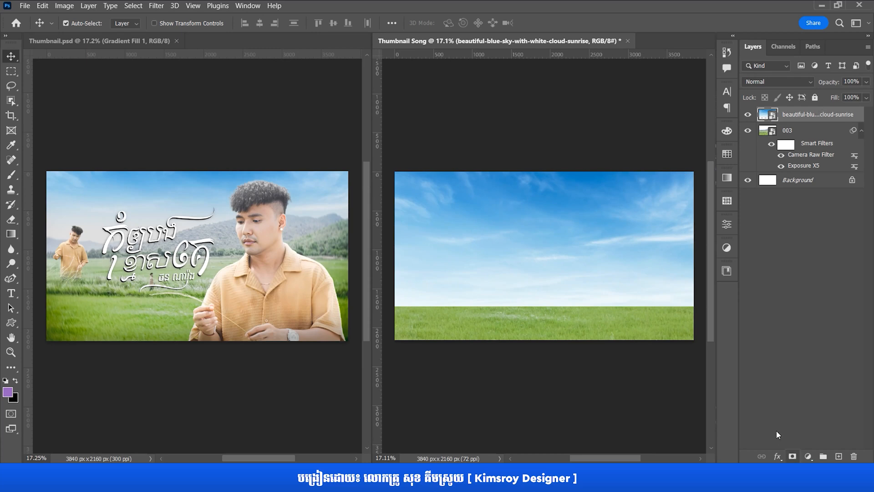
- Add a layer mask to the sky layer and set the Gradient tool to the Foreground to Transparent preset from Basics
{"action": "left_click", "coordinate": [792, 456]}
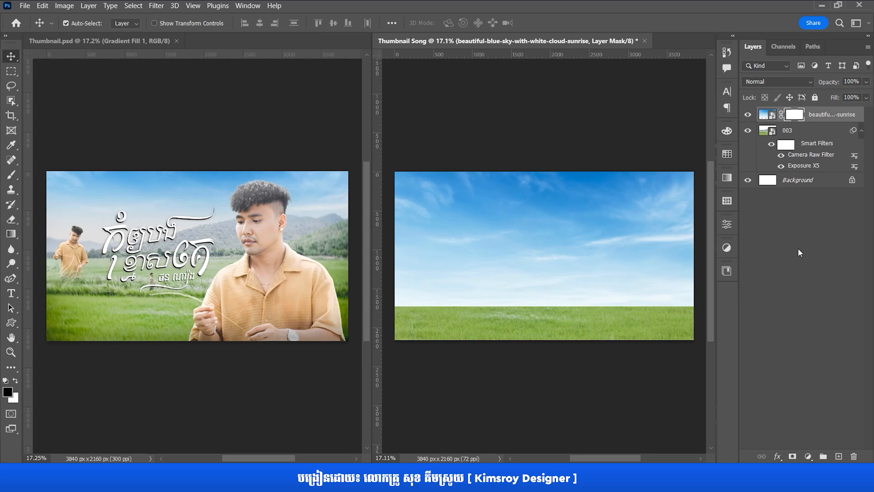
{"action": "left_click", "coordinate": [11, 233]}
{"action": "left_click", "coordinate": [58, 233]}
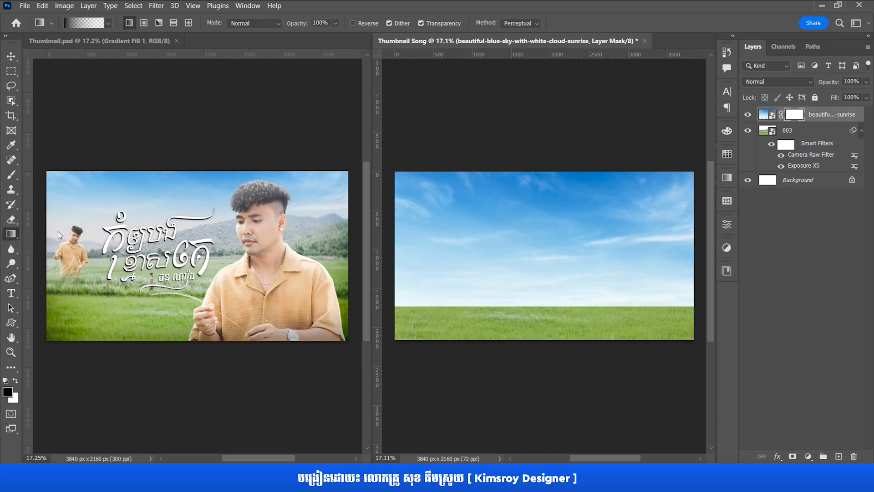
{"action": "left_click", "coordinate": [79, 22]}
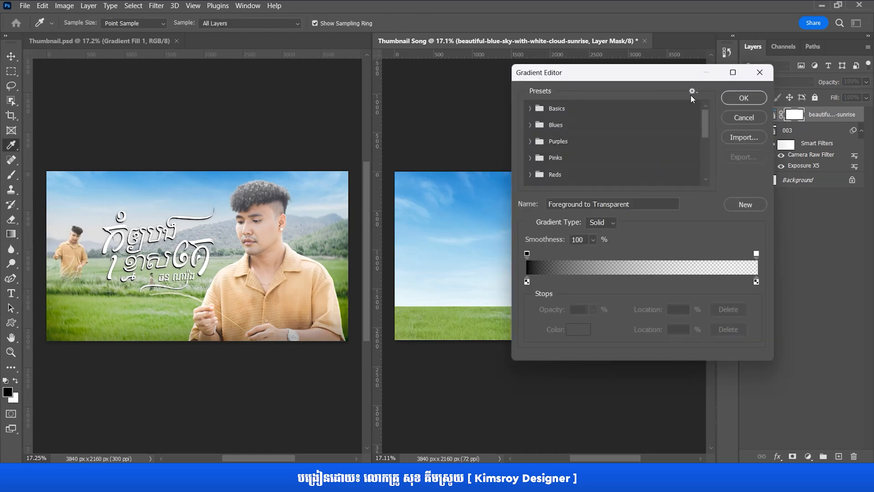
{"action": "left_click", "coordinate": [743, 117]}
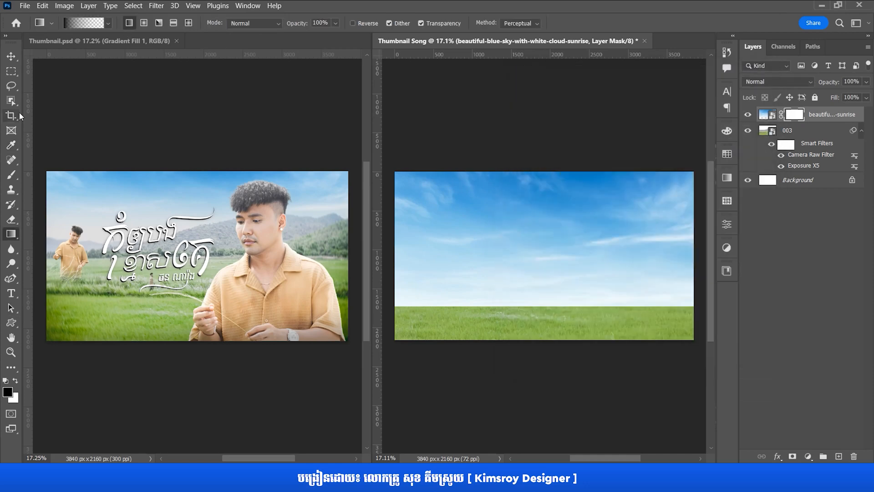
{"action": "left_click", "coordinate": [77, 24]}
{"action": "left_click_drag", "start_coordinate": [549, 78], "coordinate": [348, 104]}
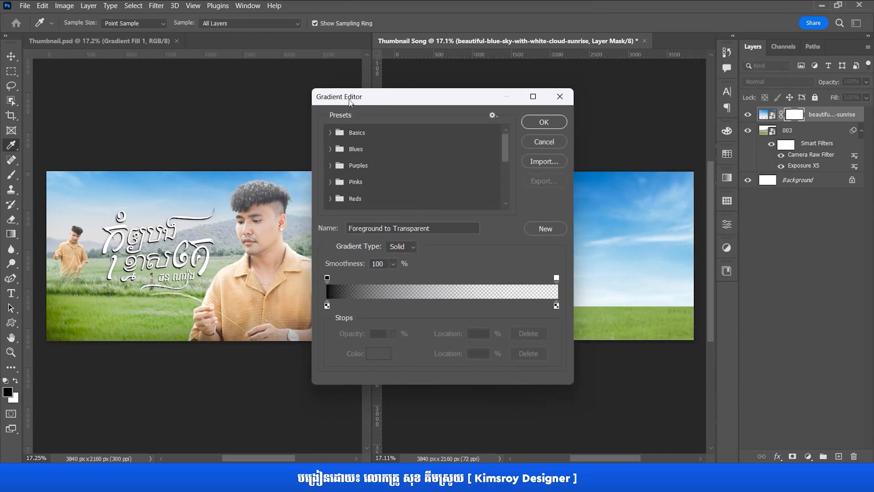
{"action": "left_click", "coordinate": [329, 133]}
{"action": "left_click", "coordinate": [363, 150]}
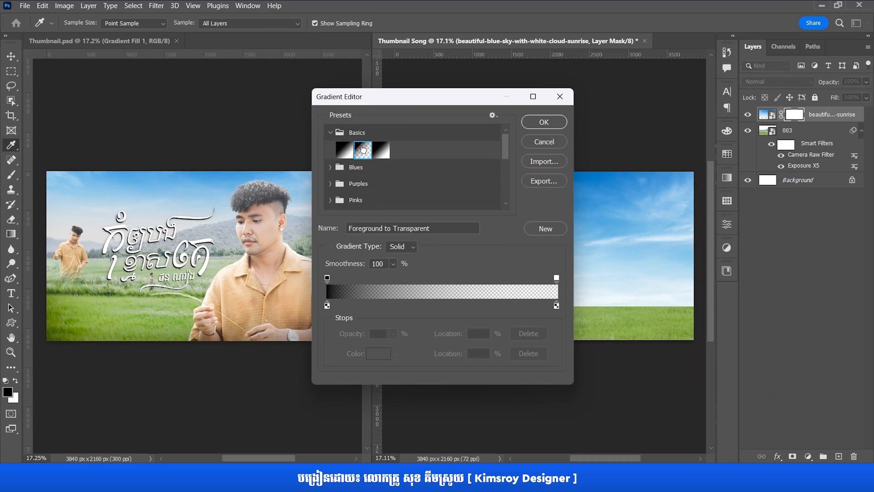
{"action": "left_click", "coordinate": [542, 124]}
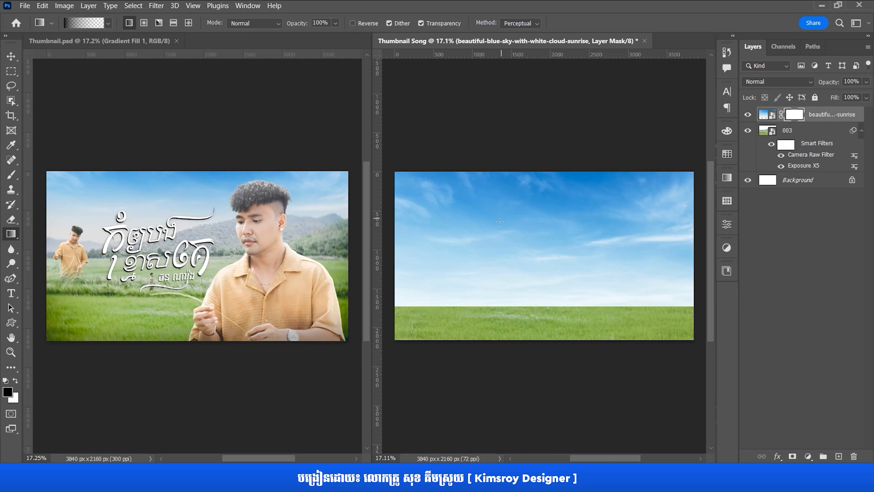
- Fade out the lower part of the sky on its mask with upward gradients, check the blend, and select the 003 layer
{"action": "left_click_drag", "start_coordinate": [543, 246], "coordinate": [547, 217]}
{"action": "left_click_drag", "start_coordinate": [537, 254], "coordinate": [532, 176]}
{"action": "left_click", "coordinate": [747, 115]}
{"action": "left_click", "coordinate": [747, 115]}
{"action": "scroll", "coordinate": [517, 253], "scroll_direction": "down", "scroll_amount": 1}
{"action": "key", "text": "v"}
{"action": "left_click", "coordinate": [529, 296]}
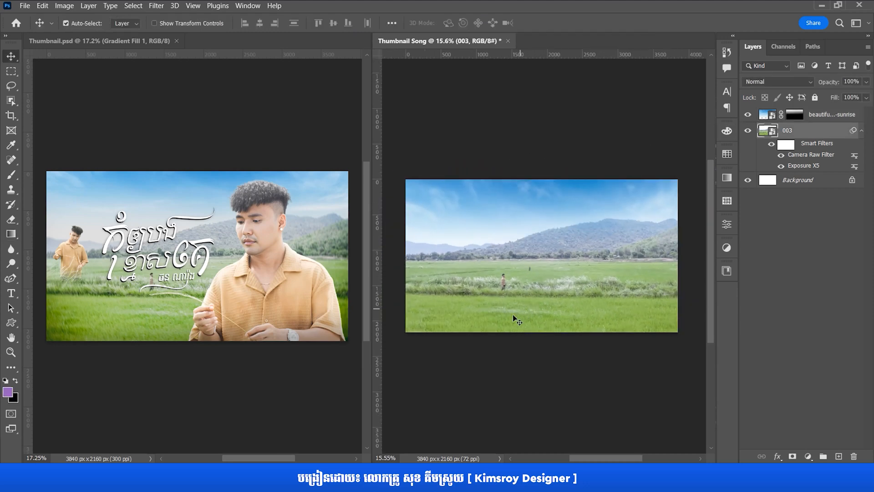
- Examine how Thumbnail.psd is built by toggling Layer 1, the two title text layers and Layer 4 off and on
{"action": "left_click", "coordinate": [310, 277]}
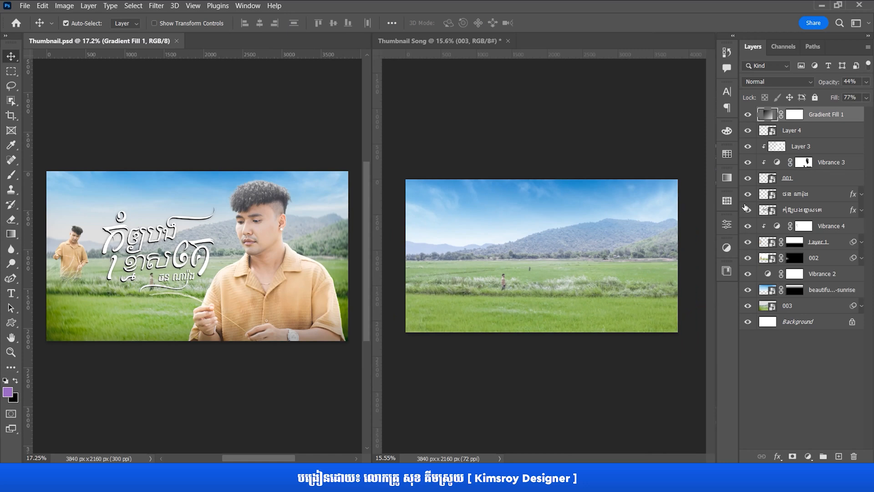
{"action": "left_click", "coordinate": [747, 242]}
{"action": "left_click", "coordinate": [748, 241]}
{"action": "left_click", "coordinate": [747, 241]}
{"action": "left_click", "coordinate": [748, 242]}
{"action": "left_click", "coordinate": [747, 194]}
{"action": "left_click", "coordinate": [748, 194]}
{"action": "left_click", "coordinate": [748, 210]}
{"action": "left_click", "coordinate": [747, 210]}
{"action": "left_click", "coordinate": [748, 130]}
{"action": "left_click", "coordinate": [748, 130]}
- Hide the 001 layer in Thumbnail.psd and compare the sample's background with the Thumbnail Song background
{"action": "left_click", "coordinate": [747, 178]}
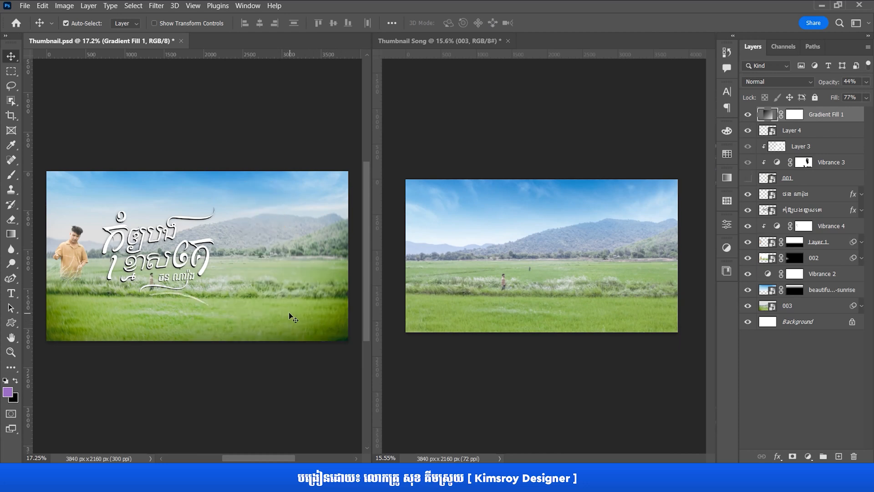
{"action": "scroll", "coordinate": [288, 312], "scroll_direction": "down", "scroll_amount": 1}
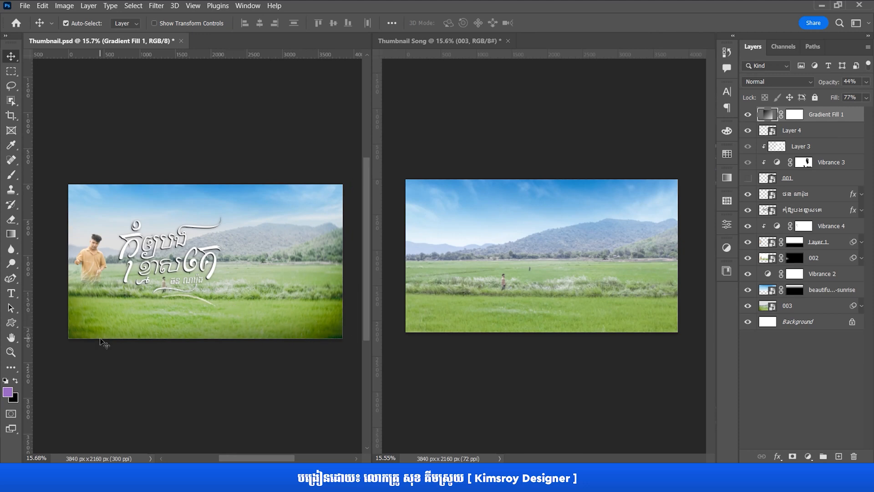
{"action": "left_click", "coordinate": [554, 295]}
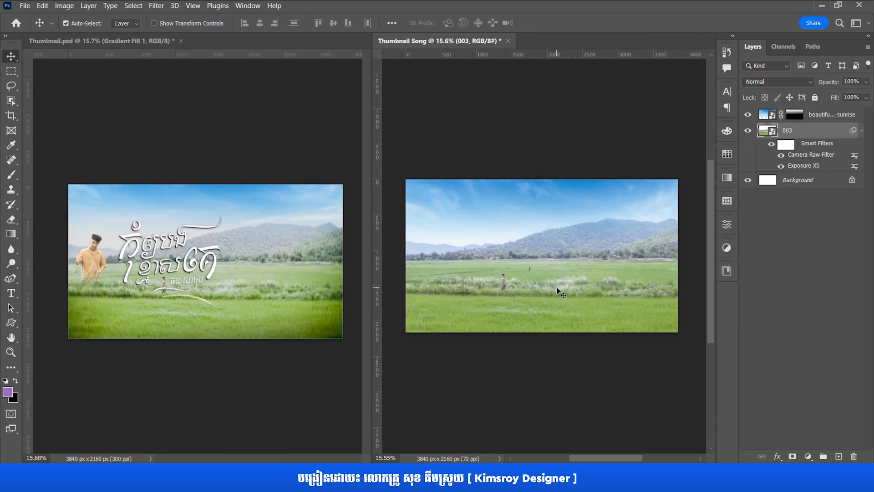
{"action": "left_click", "coordinate": [39, 312]}
{"action": "scroll", "coordinate": [75, 320], "scroll_direction": "up", "scroll_amount": 8}
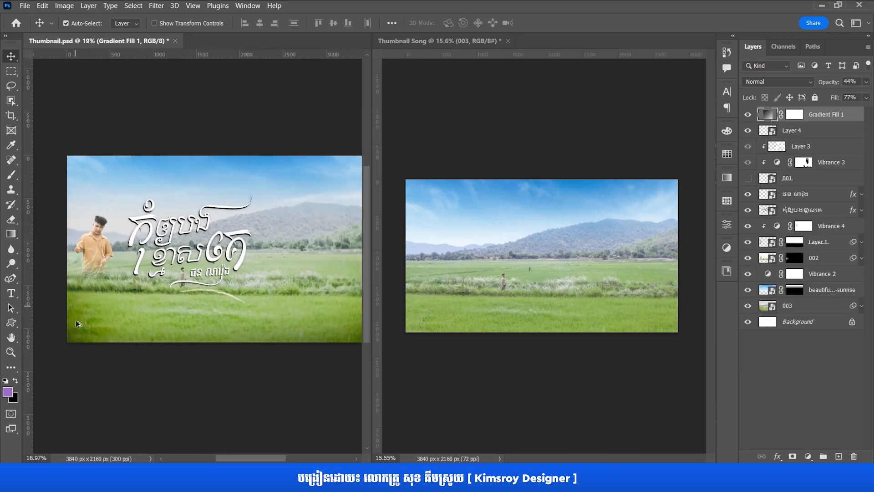
{"action": "scroll", "coordinate": [90, 312], "scroll_direction": "up", "scroll_amount": 2}
{"action": "scroll", "coordinate": [98, 312], "scroll_direction": "down", "scroll_amount": 4}
{"action": "scroll", "coordinate": [111, 313], "scroll_direction": "up", "scroll_amount": 2}
{"action": "scroll", "coordinate": [119, 324], "scroll_direction": "down", "scroll_amount": 6}
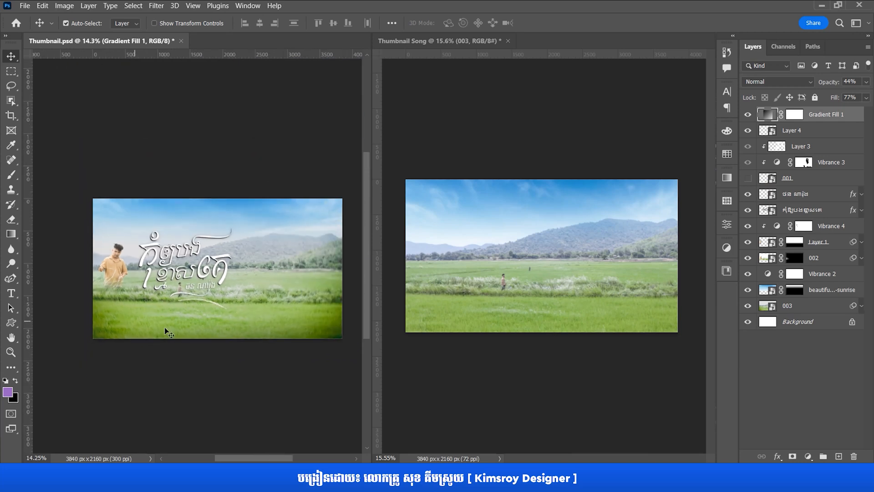
{"action": "left_click", "coordinate": [455, 291]}
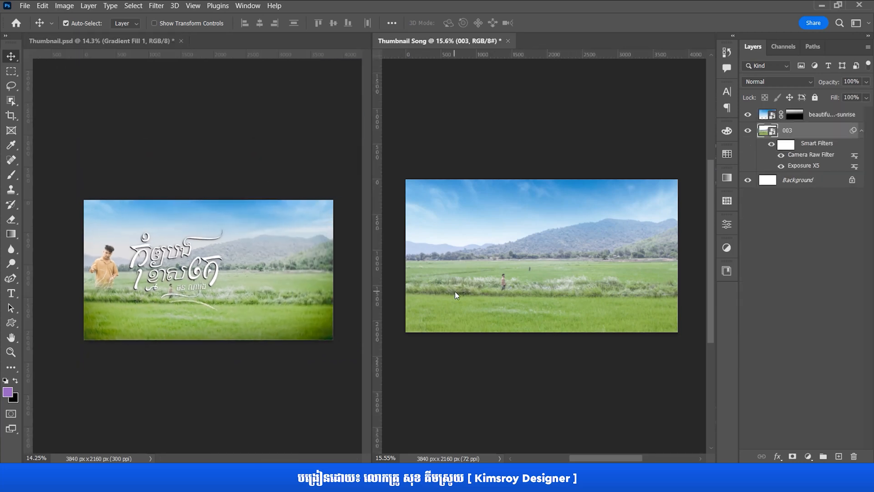
- Apply a Radial Blur smart filter to the 003 layer with Amount 2, Spin method and Best quality, and inspect the result
{"action": "left_click", "coordinate": [861, 132]}
{"action": "left_click", "coordinate": [156, 6]}
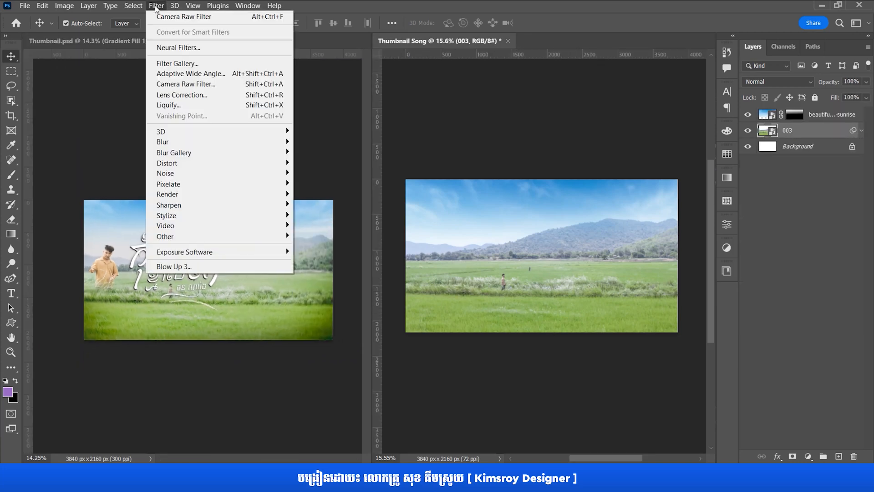
{"action": "mouse_move", "coordinate": [273, 142]}
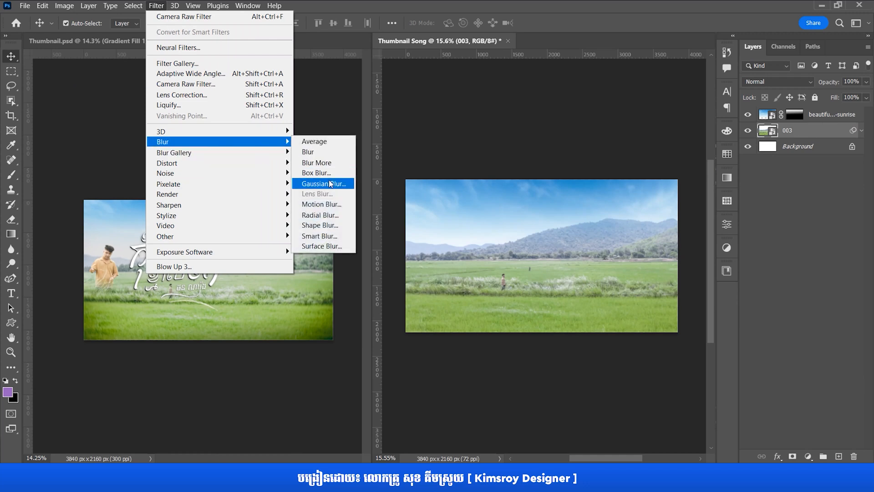
{"action": "left_click", "coordinate": [320, 215]}
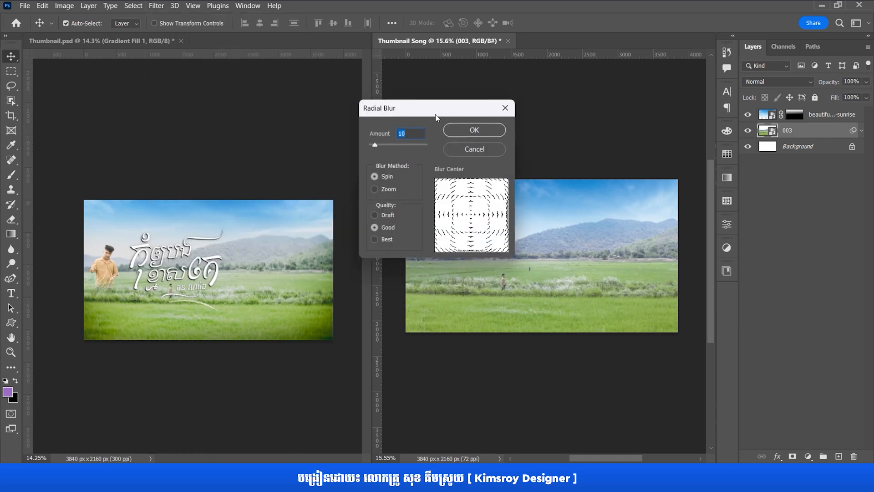
{"action": "left_click_drag", "start_coordinate": [436, 116], "coordinate": [415, 93]}
{"action": "left_click", "coordinate": [353, 217]}
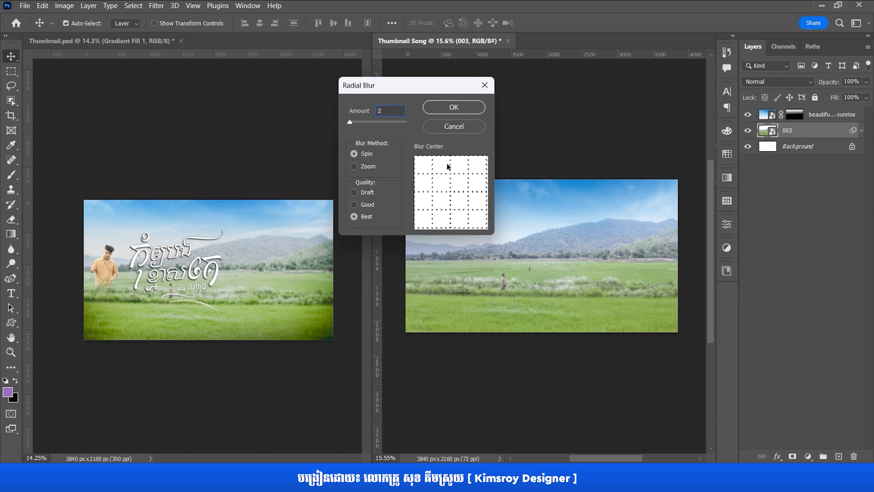
{"action": "left_click", "coordinate": [454, 108]}
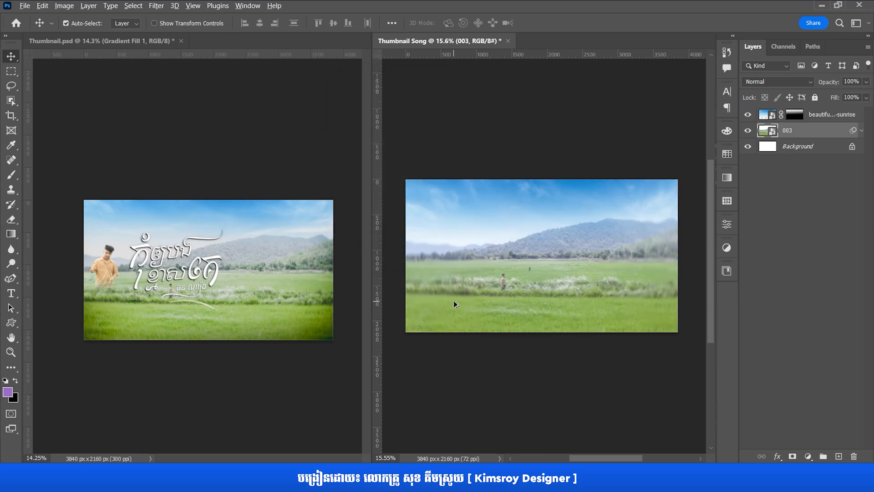
{"action": "scroll", "coordinate": [454, 301], "scroll_direction": "up", "scroll_amount": 4}
{"action": "scroll", "coordinate": [457, 287], "scroll_direction": "down", "scroll_amount": 2}
{"action": "scroll", "coordinate": [536, 301], "scroll_direction": "left", "scroll_amount": 2}
{"action": "scroll", "coordinate": [551, 290], "scroll_direction": "down", "scroll_amount": 2}
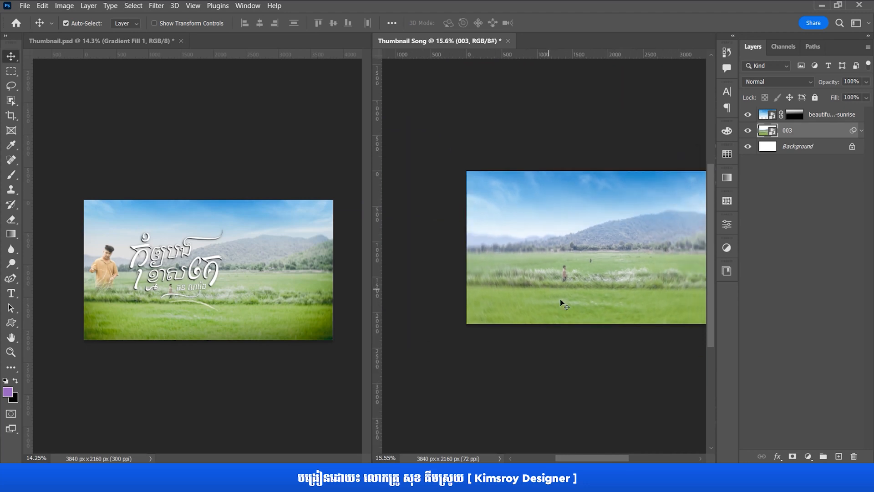
{"action": "scroll", "coordinate": [510, 296], "scroll_direction": "right", "scroll_amount": 3}
{"action": "scroll", "coordinate": [507, 302], "scroll_direction": "left", "scroll_amount": 1}
{"action": "scroll", "coordinate": [507, 291], "scroll_direction": "up", "scroll_amount": 1}
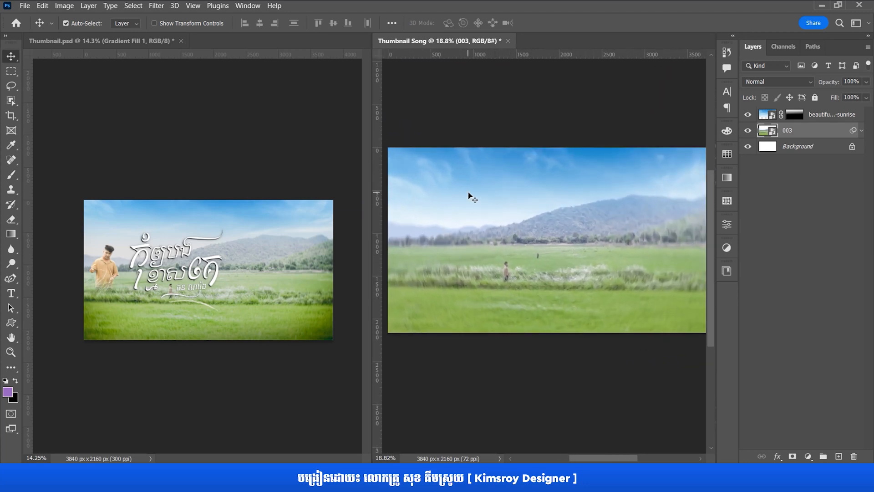
- Reduce the Radial Blur amount on the 003 layer to 1 and check the softened landscape
{"action": "left_click", "coordinate": [860, 131]}
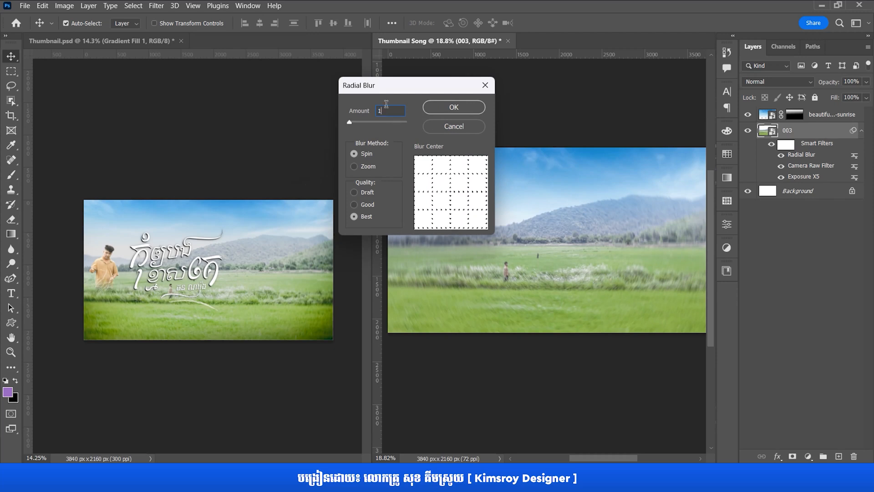
{"action": "left_click", "coordinate": [442, 108]}
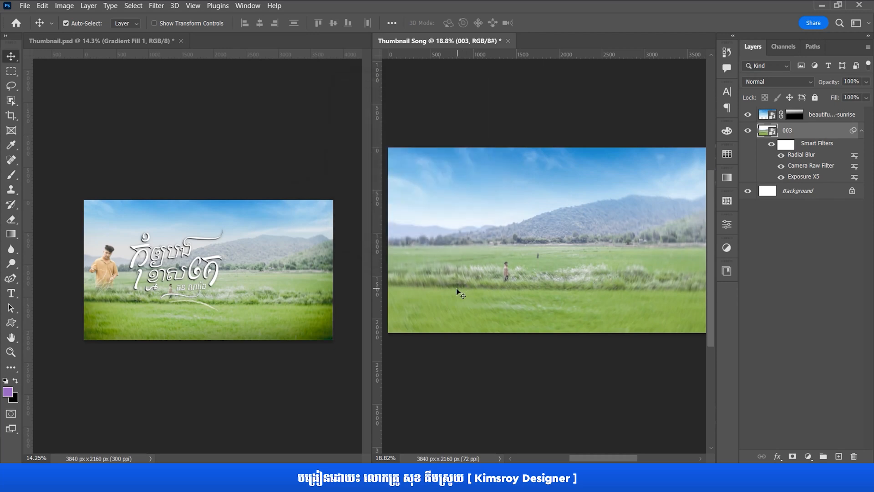
{"action": "scroll", "coordinate": [438, 275], "scroll_direction": "up", "scroll_amount": 3}
{"action": "scroll", "coordinate": [438, 275], "scroll_direction": "down", "scroll_amount": 4}
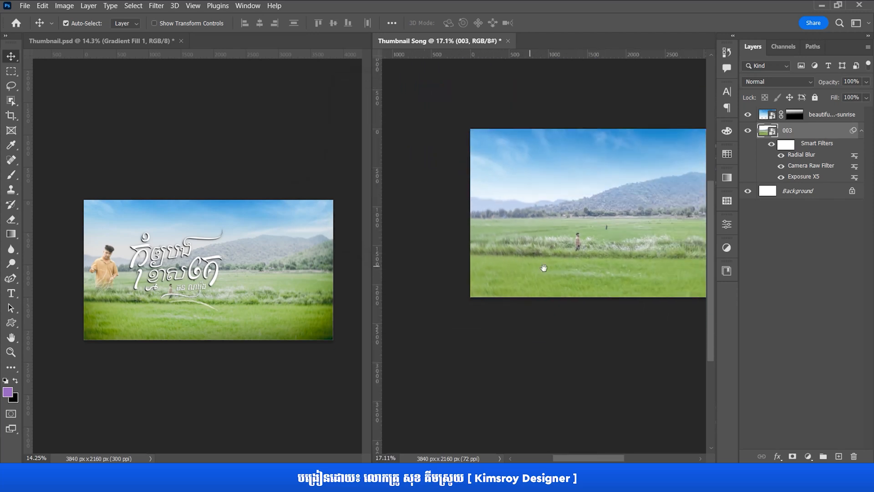
{"action": "scroll", "coordinate": [455, 296], "scroll_direction": "up", "scroll_amount": 1}
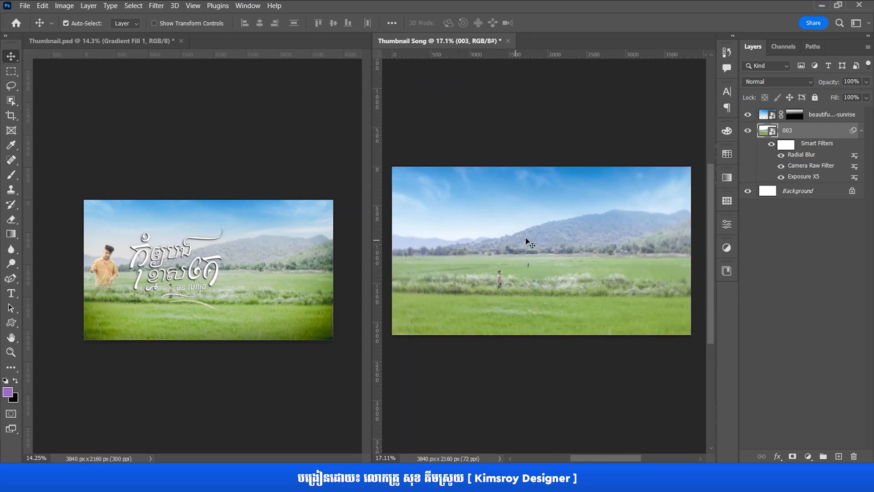
{"action": "scroll", "coordinate": [525, 238], "scroll_direction": "up", "scroll_amount": 1}
{"action": "left_click_drag", "start_coordinate": [528, 263], "coordinate": [527, 263]}
- Try moving the Move Tool into Extra Tools in the toolbar customization, and return it to the Toolbar list
{"action": "left_click", "coordinate": [14, 175]}
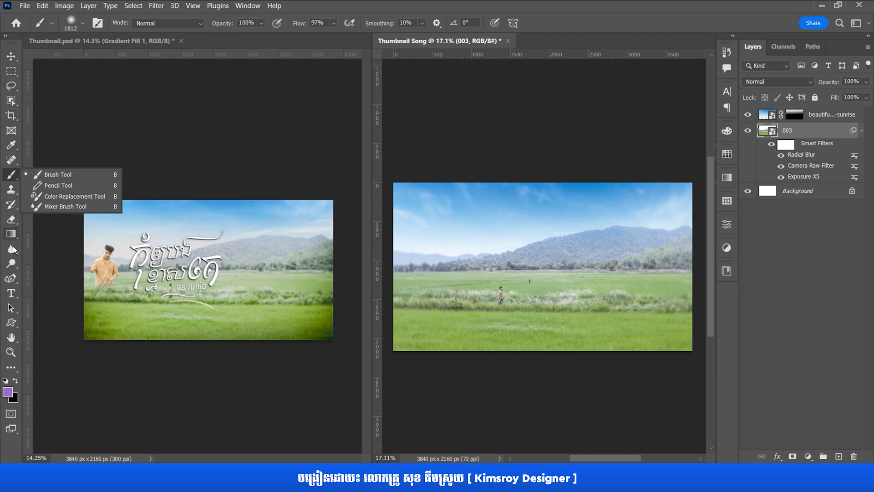
{"action": "left_click", "coordinate": [12, 369]}
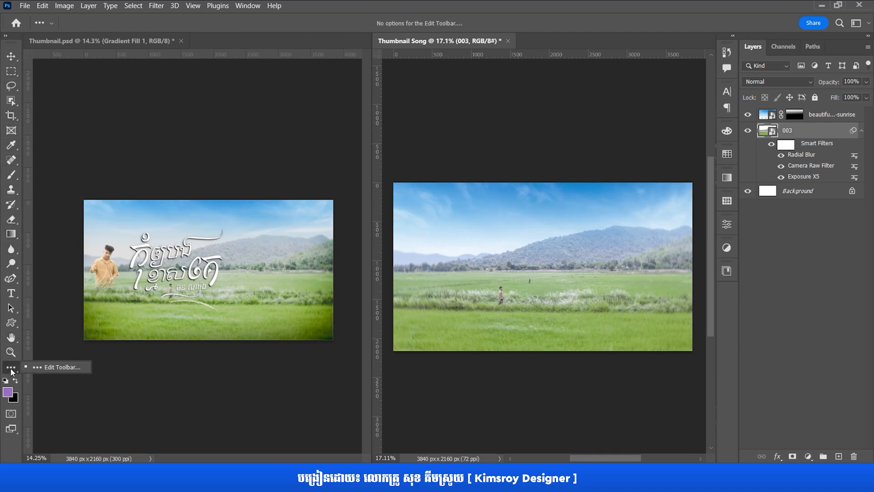
{"action": "left_click", "coordinate": [53, 365]}
{"action": "left_click_drag", "start_coordinate": [240, 92], "coordinate": [459, 93]}
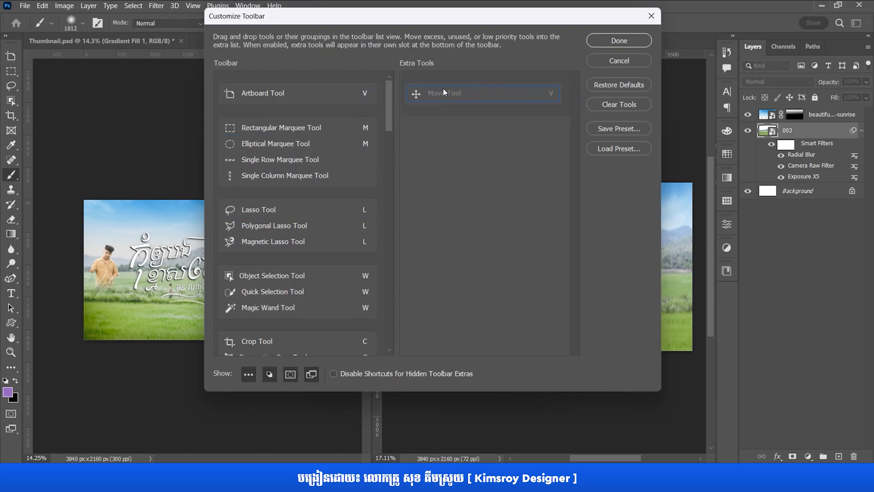
{"action": "left_click_drag", "start_coordinate": [440, 89], "coordinate": [264, 95]}
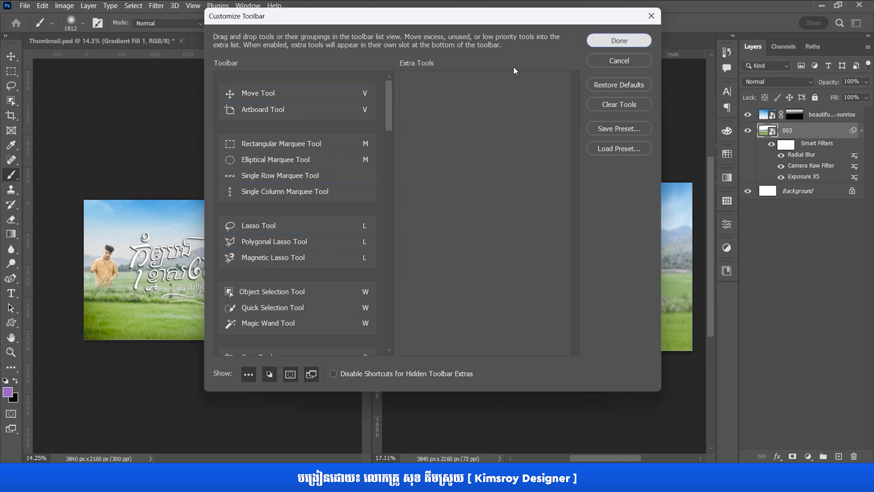
{"action": "left_click", "coordinate": [619, 40]}
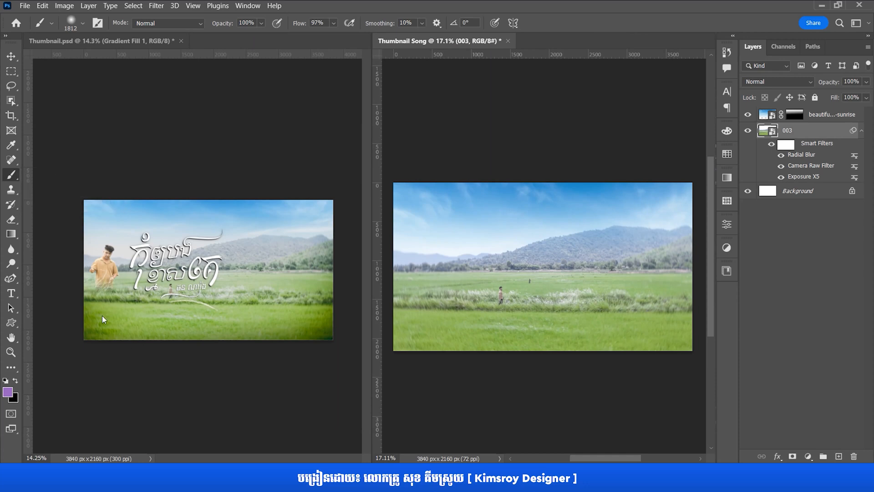
- Activate the Brush Tool, add a new empty layer above 003, and reset the colours to default black and white
{"action": "right_click", "coordinate": [6, 180]}
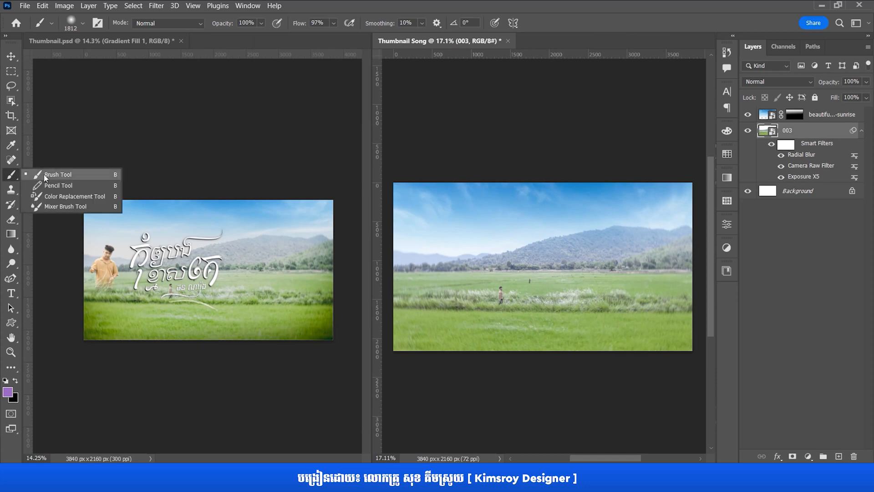
{"action": "left_click", "coordinate": [45, 175]}
{"action": "left_click", "coordinate": [838, 455]}
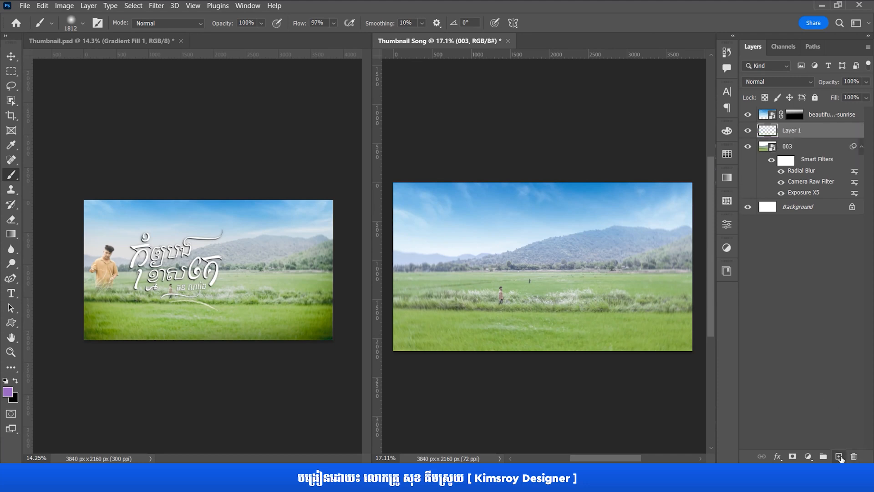
{"action": "left_click", "coordinate": [860, 150]}
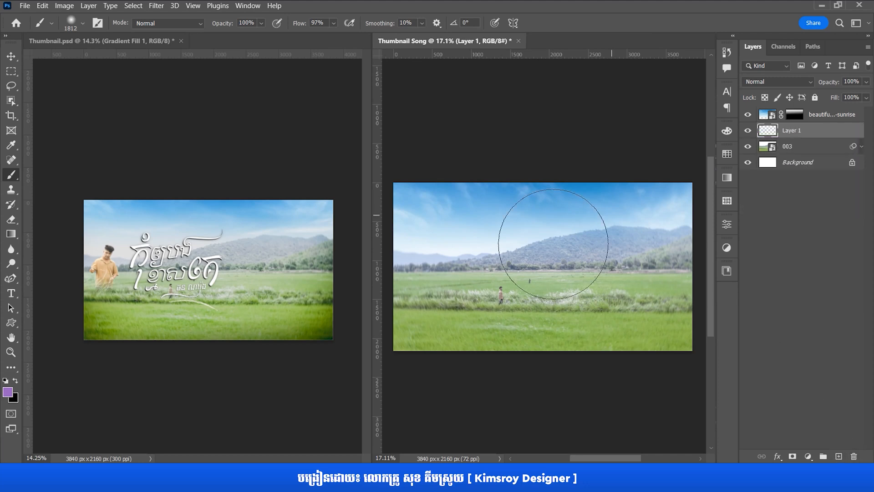
{"action": "scroll", "coordinate": [552, 253], "scroll_direction": "down", "scroll_amount": 2}
{"action": "left_click_drag", "start_coordinate": [512, 266], "coordinate": [528, 263]}
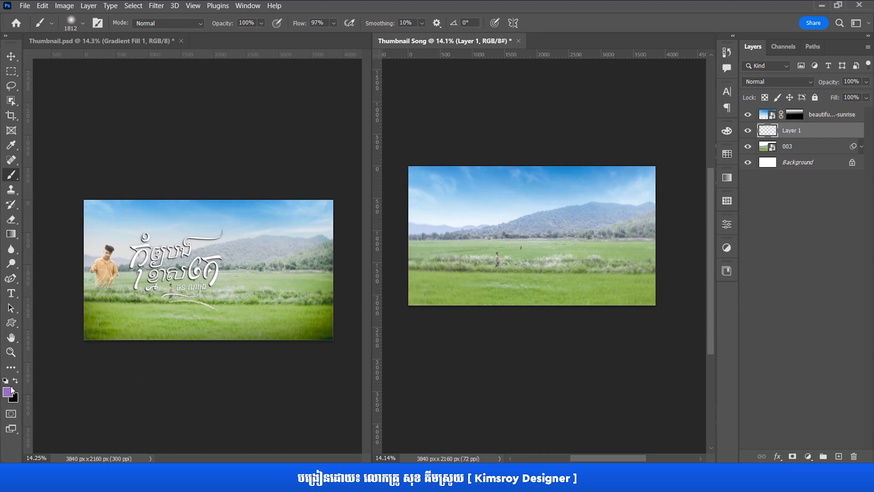
{"action": "key", "text": "d"}
- Set the brush to 57% opacity, 47% flow and 2128 px, and paint soft black shading along the field's lower edge
{"action": "mouse_move", "coordinate": [457, 292]}
{"action": "left_mouse_down"}
{"action": "mouse_move", "coordinate": [444, 296]}
{"action": "mouse_move", "coordinate": [462, 269]}
{"action": "left_mouse_up"}
{"action": "key", "text": "ctrl+z"}
{"action": "scroll", "coordinate": [481, 299], "scroll_direction": "up", "scroll_amount": 3}
{"action": "left_click_drag", "start_coordinate": [482, 298], "coordinate": [538, 336]}
{"action": "scroll", "coordinate": [475, 320], "scroll_direction": "down", "scroll_amount": 3}
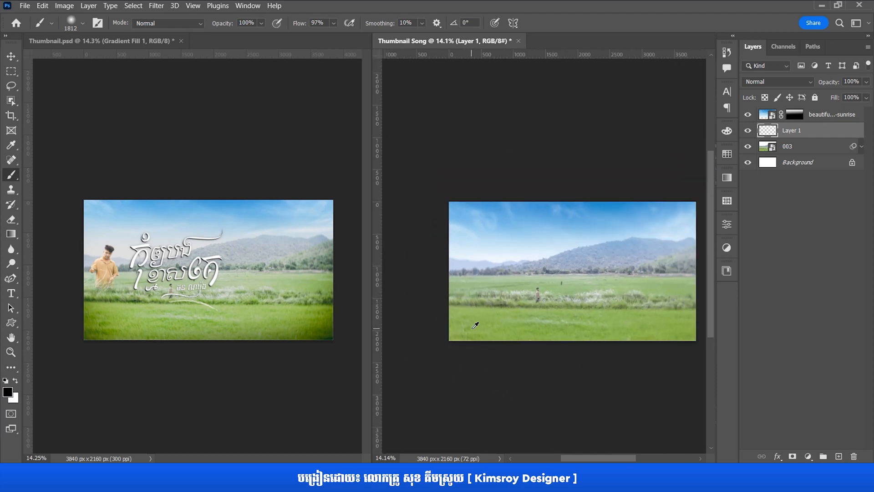
{"action": "left_click_drag", "start_coordinate": [482, 328], "coordinate": [471, 327]}
{"action": "left_click_drag", "start_coordinate": [221, 26], "coordinate": [195, 32]}
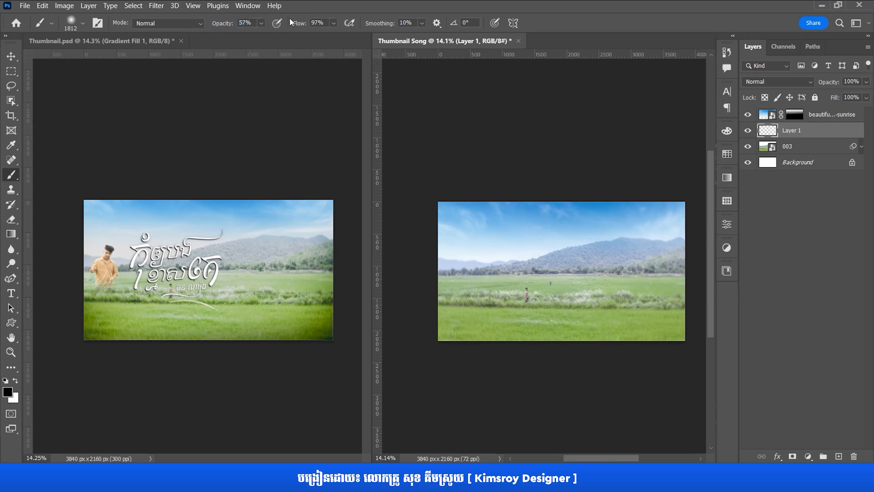
{"action": "left_click_drag", "start_coordinate": [299, 24], "coordinate": [268, 26]}
{"action": "right_click", "coordinate": [499, 325], "text": "alt"}
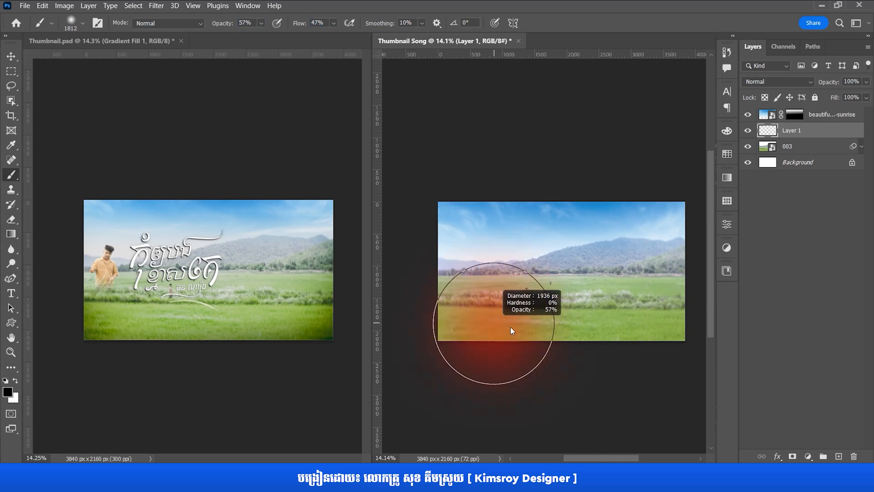
{"action": "scroll", "coordinate": [460, 348], "scroll_direction": "down", "scroll_amount": 1}
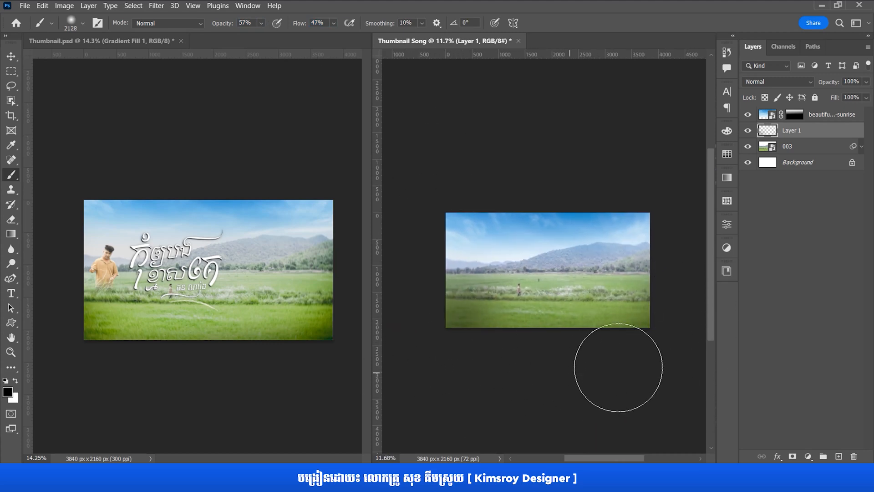
- Reduce the soft brush's size to 247 px and inspect the shading over the field
{"action": "left_click", "coordinate": [70, 21]}
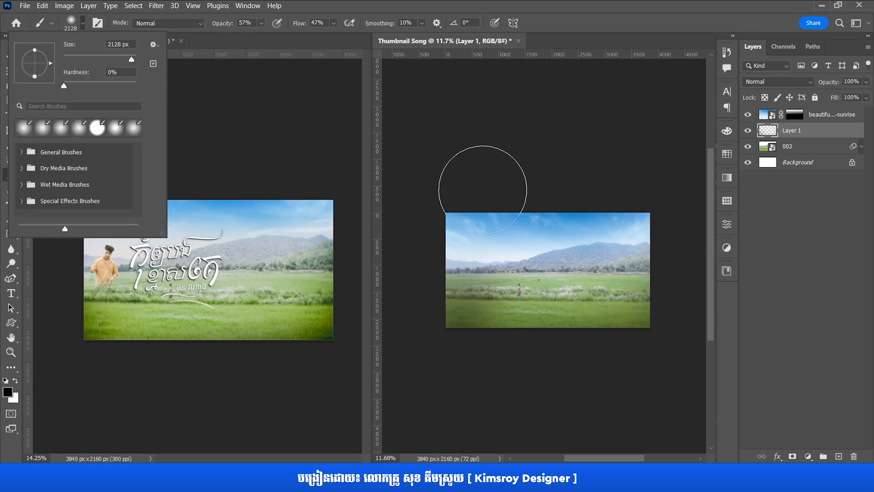
{"action": "mouse_move", "coordinate": [131, 60]}
{"action": "left_mouse_down"}
{"action": "mouse_move", "coordinate": [104, 71]}
{"action": "mouse_move", "coordinate": [128, 60]}
{"action": "left_mouse_up"}
{"action": "left_click", "coordinate": [122, 44]}
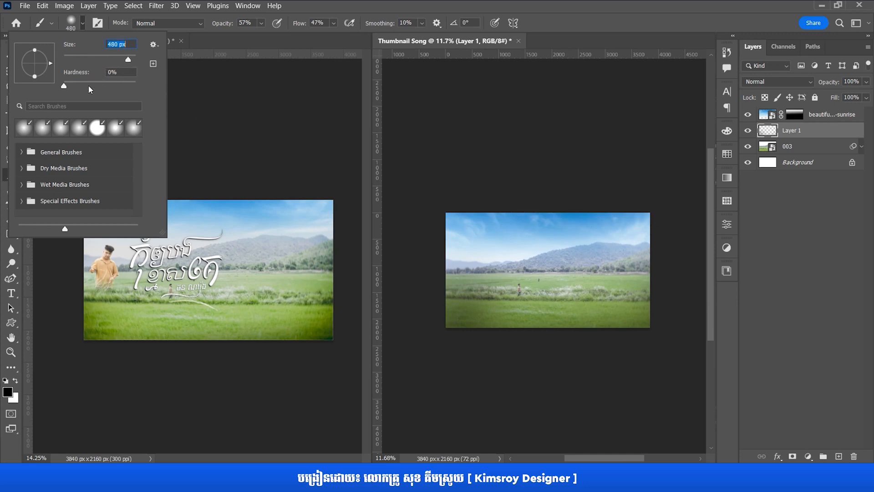
{"action": "left_click", "coordinate": [469, 5]}
{"action": "mouse_move", "coordinate": [551, 259]}
{"action": "left_mouse_down"}
{"action": "mouse_move", "coordinate": [566, 270]}
{"action": "mouse_move", "coordinate": [507, 269]}
{"action": "mouse_move", "coordinate": [504, 282]}
{"action": "mouse_move", "coordinate": [559, 287]}
{"action": "mouse_move", "coordinate": [548, 276]}
{"action": "mouse_move", "coordinate": [609, 290]}
{"action": "mouse_move", "coordinate": [509, 294]}
{"action": "mouse_move", "coordinate": [505, 203]}
{"action": "mouse_move", "coordinate": [540, 304]}
{"action": "left_mouse_up"}
{"action": "scroll", "coordinate": [541, 304], "scroll_direction": "up", "scroll_amount": 7}
{"action": "scroll", "coordinate": [546, 293], "scroll_direction": "down", "scroll_amount": 6}
{"action": "scroll", "coordinate": [478, 322], "scroll_direction": "up", "scroll_amount": 2}
{"action": "scroll", "coordinate": [533, 292], "scroll_direction": "down", "scroll_amount": 1}
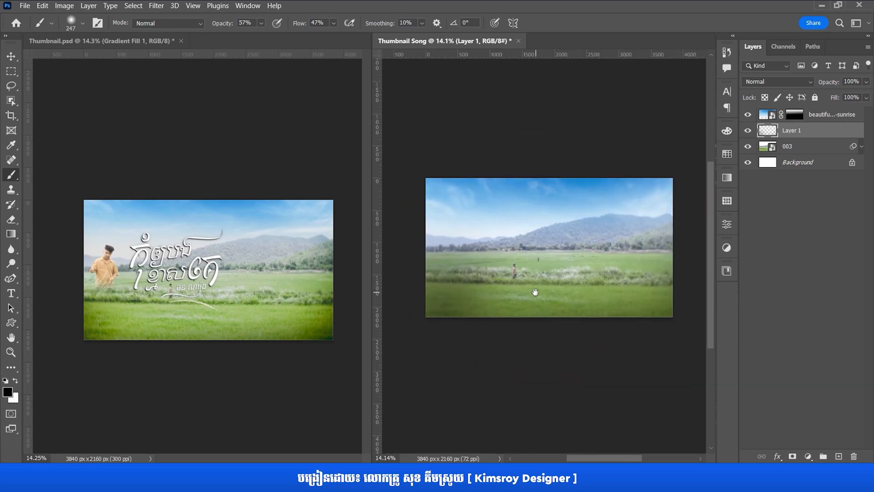
- Set Layer 1's blend mode to Overlay and toggle its visibility to compare the field with and without shading
{"action": "left_click", "coordinate": [756, 82]}
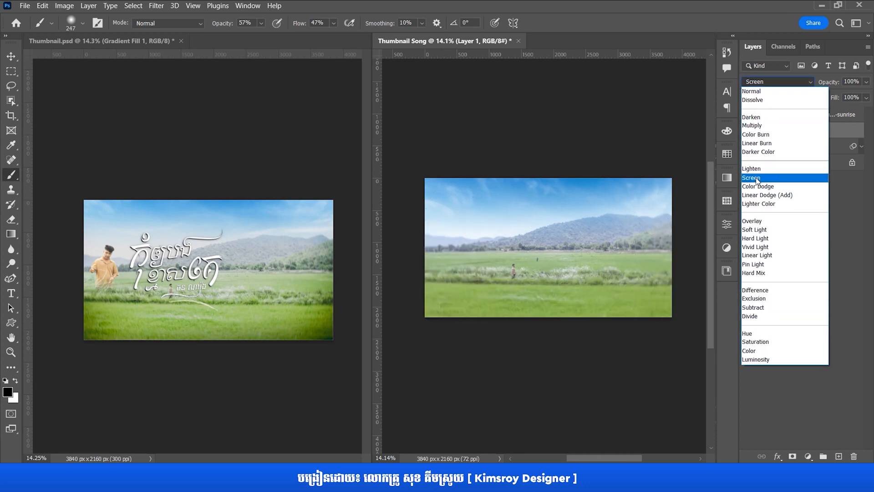
{"action": "left_click", "coordinate": [755, 221]}
{"action": "left_click", "coordinate": [747, 132]}
{"action": "left_click", "coordinate": [747, 132]}
{"action": "left_click", "coordinate": [747, 132]}
{"action": "left_click", "coordinate": [748, 132]}
{"action": "left_click", "coordinate": [748, 132]}
{"action": "left_click", "coordinate": [747, 132]}
{"action": "left_click", "coordinate": [748, 132]}
{"action": "left_click", "coordinate": [748, 133]}
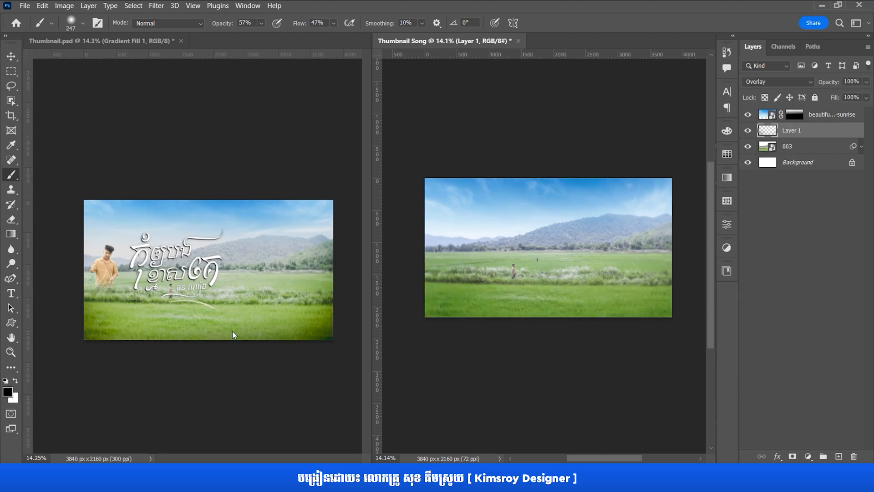
- Switch to the Move tool, compare the shaded background with the Thumbnail.psd sample, and select the 003 layer
{"action": "scroll", "coordinate": [468, 286], "scroll_direction": "down", "scroll_amount": 1}
{"action": "key", "text": "v"}
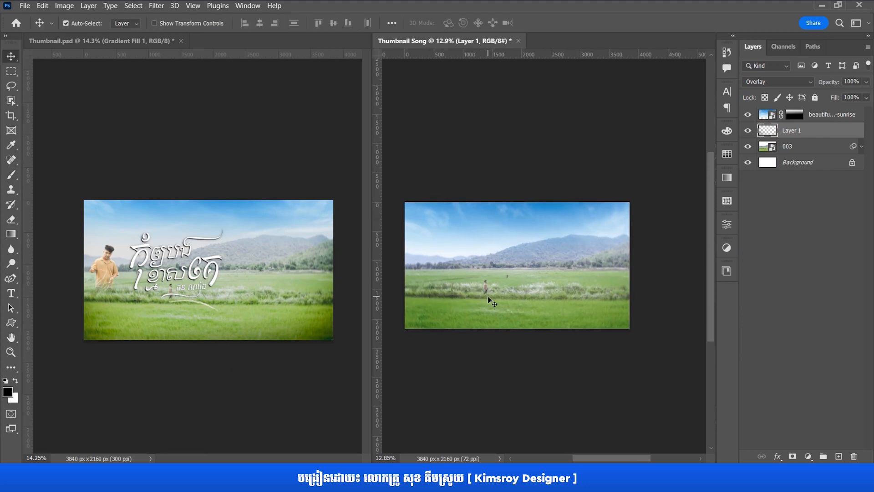
{"action": "scroll", "coordinate": [487, 296], "scroll_direction": "up", "scroll_amount": 1}
{"action": "left_click_drag", "start_coordinate": [487, 296], "coordinate": [504, 301]}
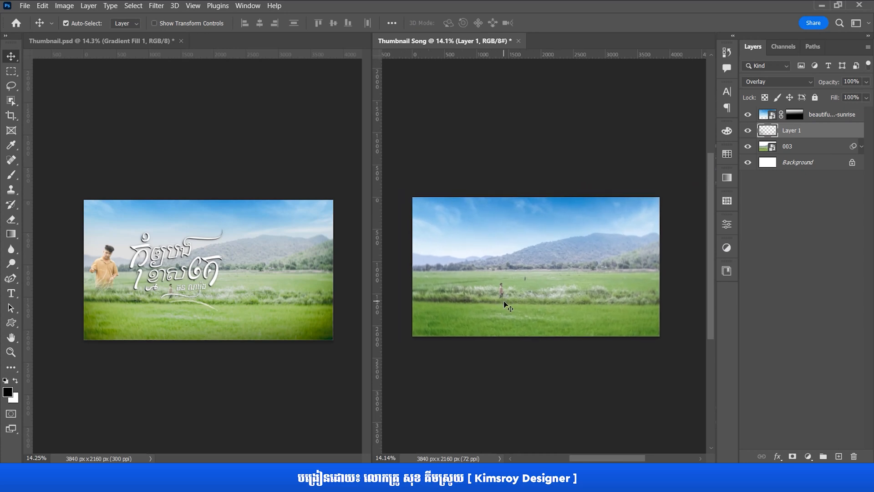
{"action": "scroll", "coordinate": [503, 300], "scroll_direction": "up", "scroll_amount": 3}
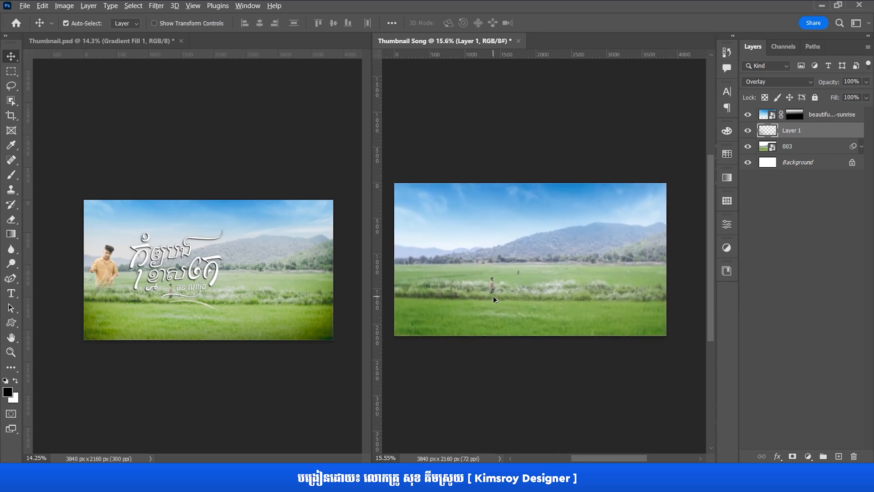
{"action": "scroll", "coordinate": [493, 296], "scroll_direction": "down", "scroll_amount": 2}
{"action": "left_click_drag", "start_coordinate": [498, 300], "coordinate": [499, 308]}
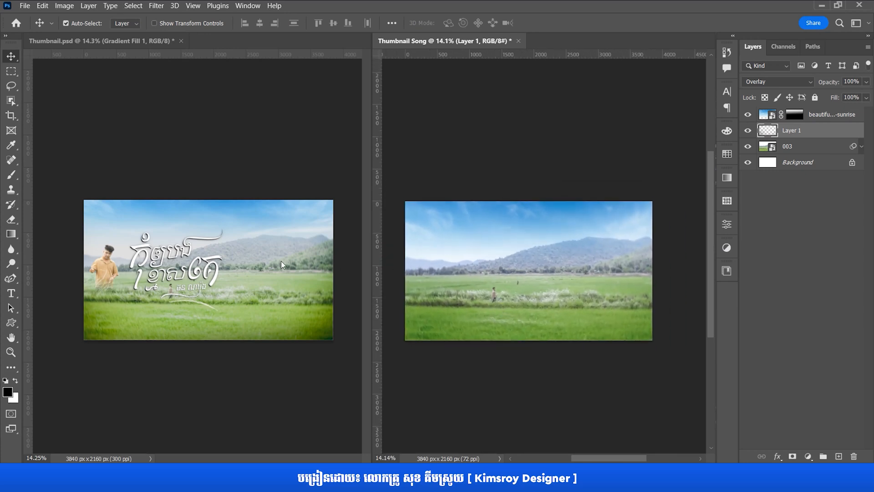
{"action": "left_click", "coordinate": [572, 266]}
{"action": "scroll", "coordinate": [488, 288], "scroll_direction": "up", "scroll_amount": 2}
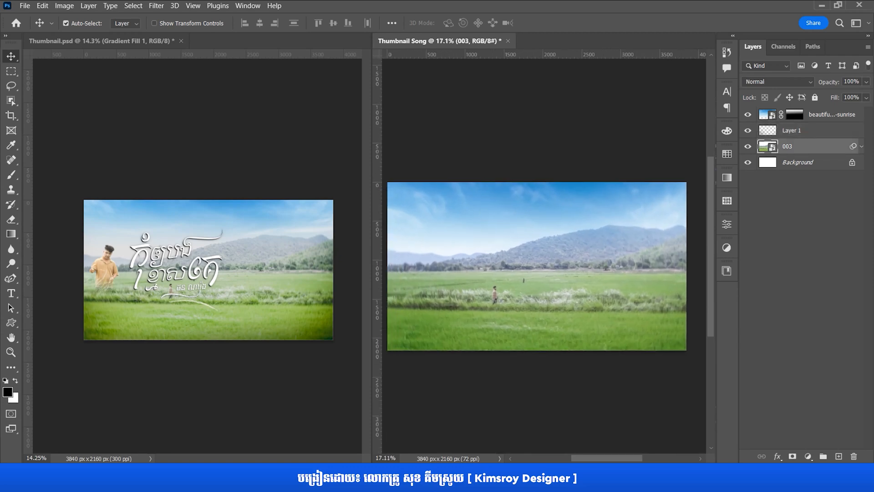
- Open the portrait photo 001.jpeg from the file browser as a separate document beside Thumbnail Song
{"action": "key", "text": "alt+Tab"}
{"action": "left_click_drag", "start_coordinate": [401, 248], "coordinate": [456, 348]}
{"action": "left_click_drag", "start_coordinate": [317, 444], "coordinate": [551, 190]}
{"action": "scroll", "coordinate": [533, 271], "scroll_direction": "down", "scroll_amount": 8}
{"action": "scroll", "coordinate": [536, 273], "scroll_direction": "up", "scroll_amount": 3}
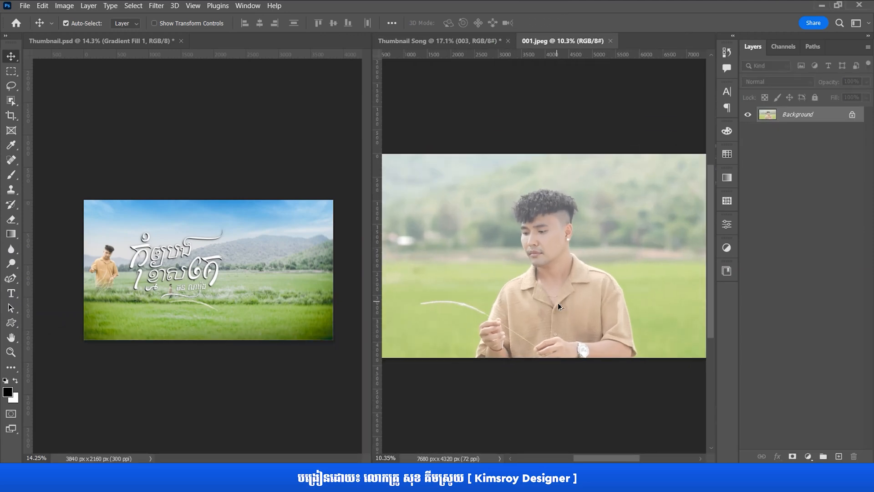
- Unlock the Background layer of 001.jpeg so it becomes an editable layer
{"action": "scroll", "coordinate": [558, 302], "scroll_direction": "up", "scroll_amount": 2}
{"action": "scroll", "coordinate": [550, 296], "scroll_direction": "down", "scroll_amount": 4}
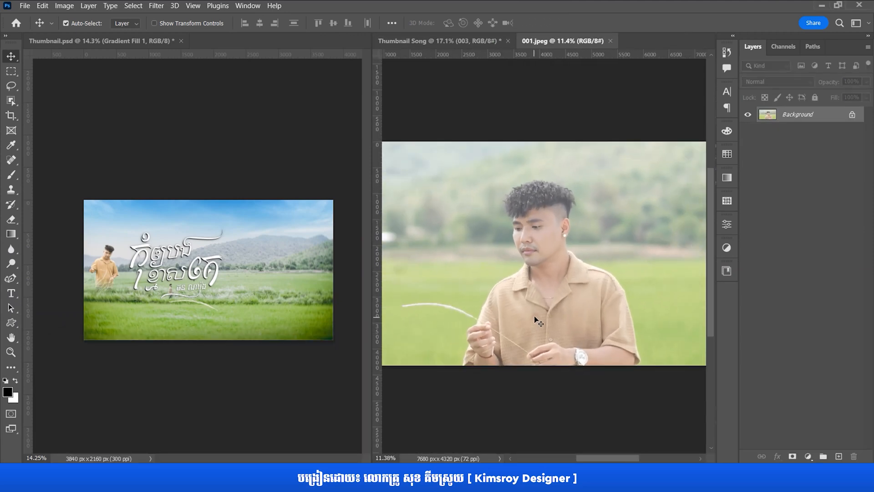
{"action": "key", "text": "p"}
{"action": "scroll", "coordinate": [531, 283], "scroll_direction": "up", "scroll_amount": 2}
{"action": "scroll", "coordinate": [542, 282], "scroll_direction": "down", "scroll_amount": 3}
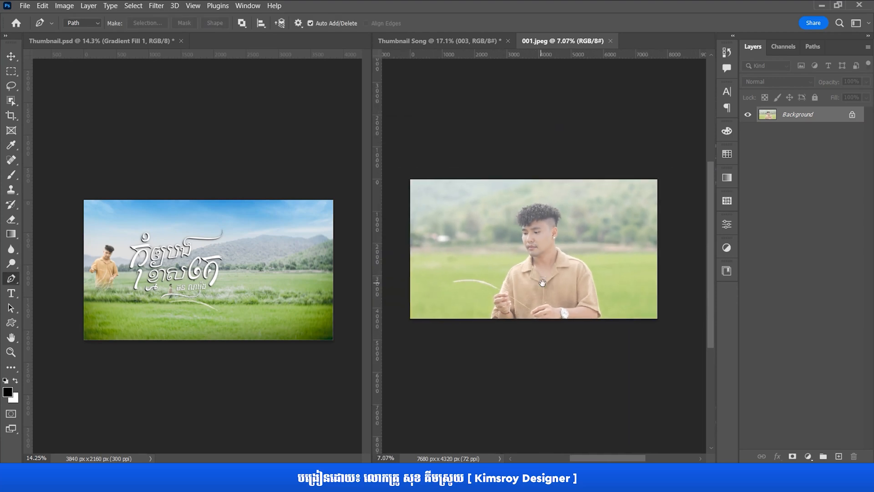
{"action": "scroll", "coordinate": [572, 279], "scroll_direction": "up", "scroll_amount": 2}
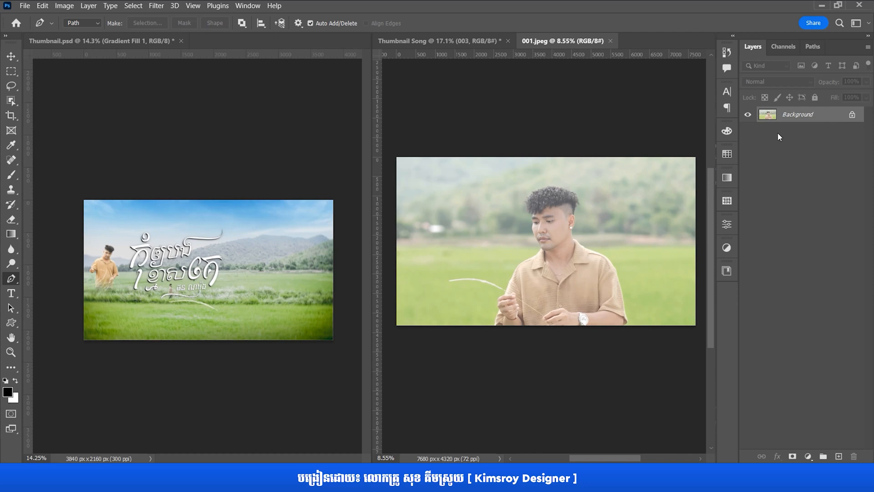
{"action": "left_click", "coordinate": [851, 115]}
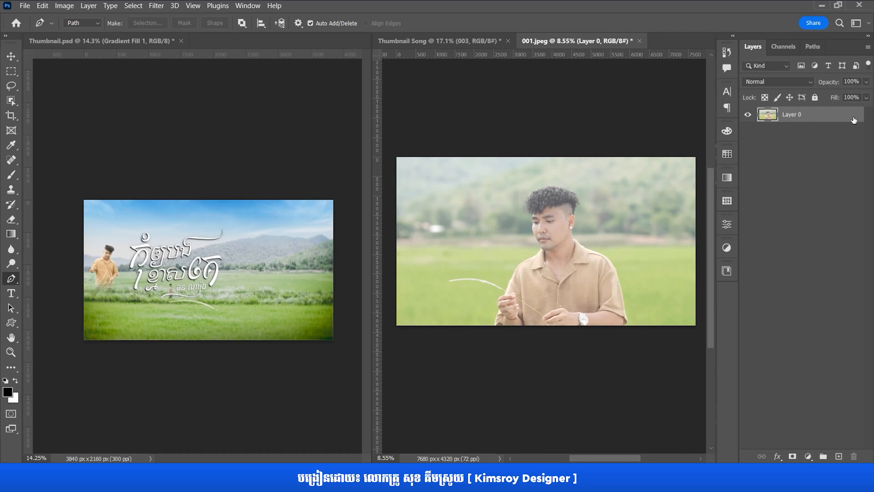
- Cut the singer out of the portrait photo with the Remove Background quick action
{"action": "left_click", "coordinate": [248, 7]}
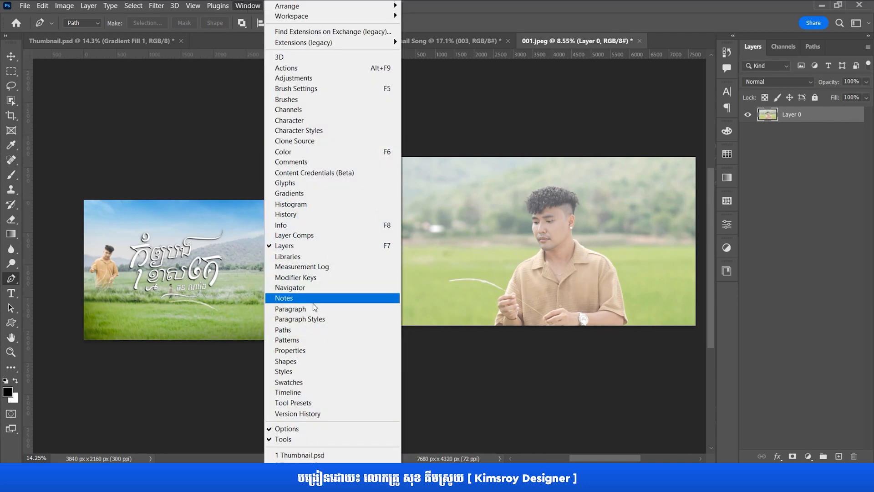
{"action": "left_click", "coordinate": [290, 350]}
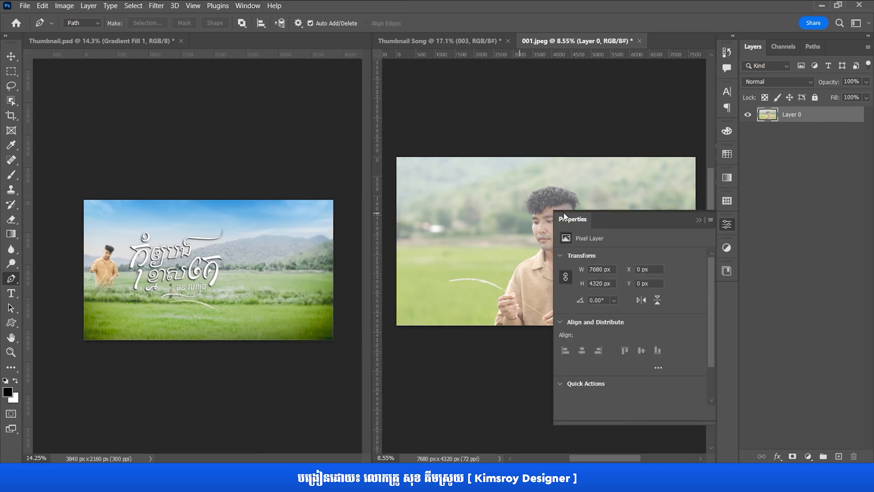
{"action": "scroll", "coordinate": [712, 274], "scroll_direction": "down", "scroll_amount": 2}
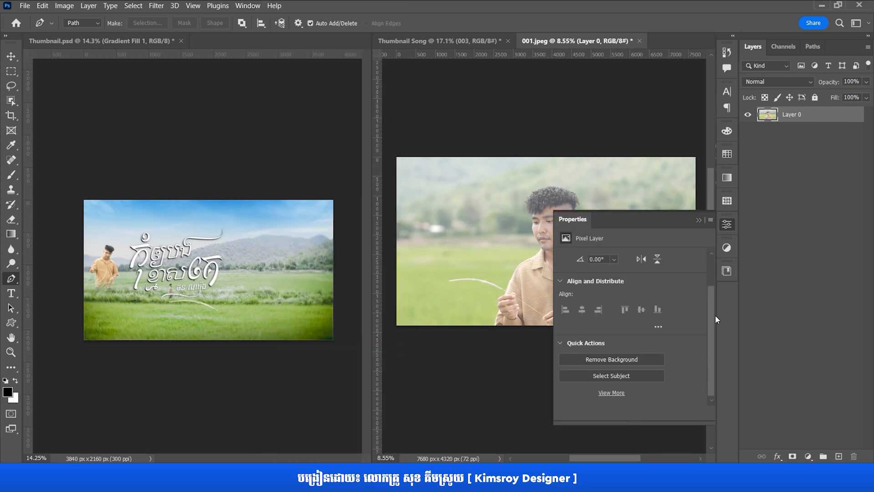
{"action": "left_click", "coordinate": [625, 362]}
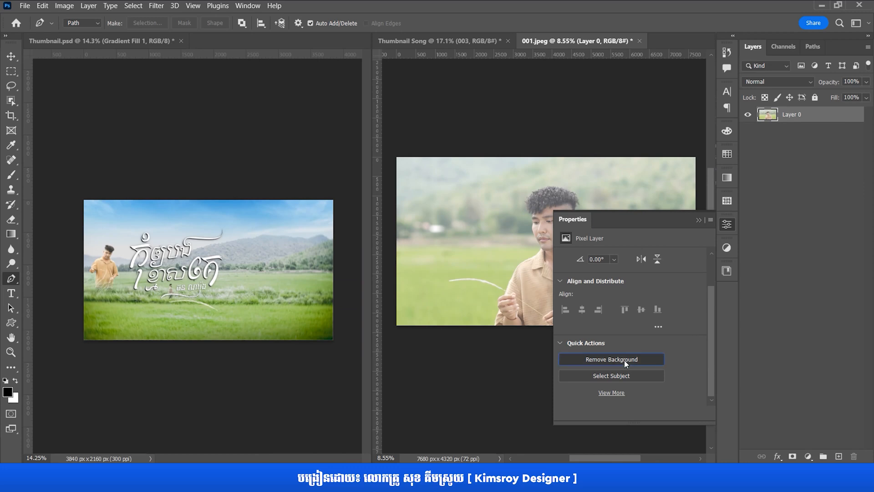
{"action": "left_click", "coordinate": [698, 219]}
{"action": "left_click_drag", "start_coordinate": [549, 277], "coordinate": [587, 179]}
{"action": "scroll", "coordinate": [560, 294], "scroll_direction": "down", "scroll_amount": 2}
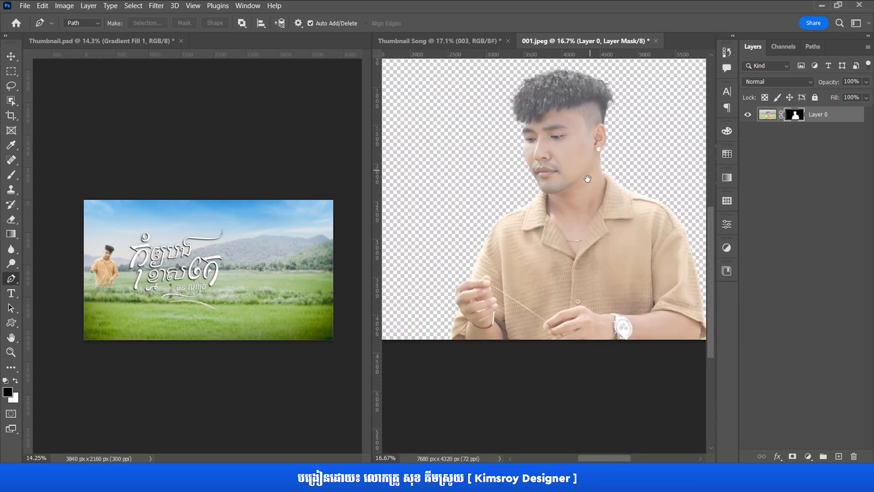
- Set up the Brush for retouching the layer mask, with white as foreground colour and opacity and flow at 100%
{"action": "scroll", "coordinate": [466, 278], "scroll_direction": "up", "scroll_amount": 2}
{"action": "left_click_drag", "start_coordinate": [469, 270], "coordinate": [525, 318]}
{"action": "scroll", "coordinate": [530, 313], "scroll_direction": "up", "scroll_amount": 6}
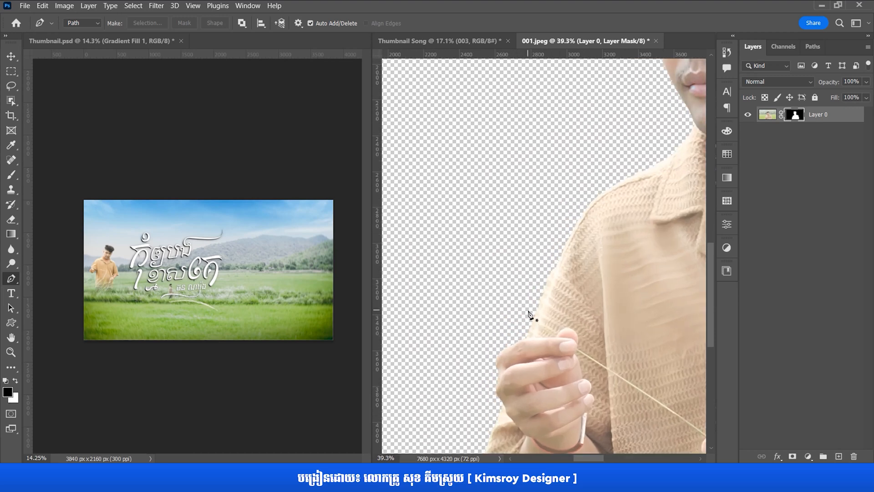
{"action": "scroll", "coordinate": [531, 305], "scroll_direction": "down", "scroll_amount": 8}
{"action": "scroll", "coordinate": [532, 308], "scroll_direction": "down", "scroll_amount": 3}
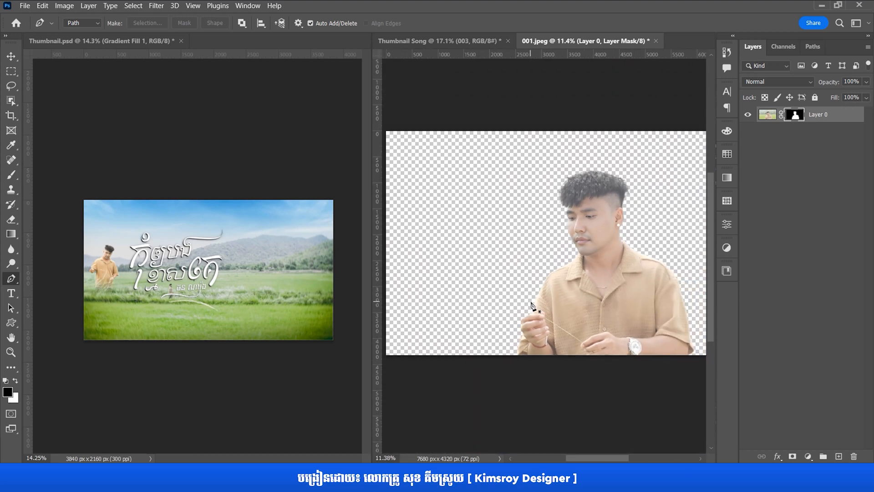
{"action": "scroll", "coordinate": [528, 308], "scroll_direction": "up", "scroll_amount": 1}
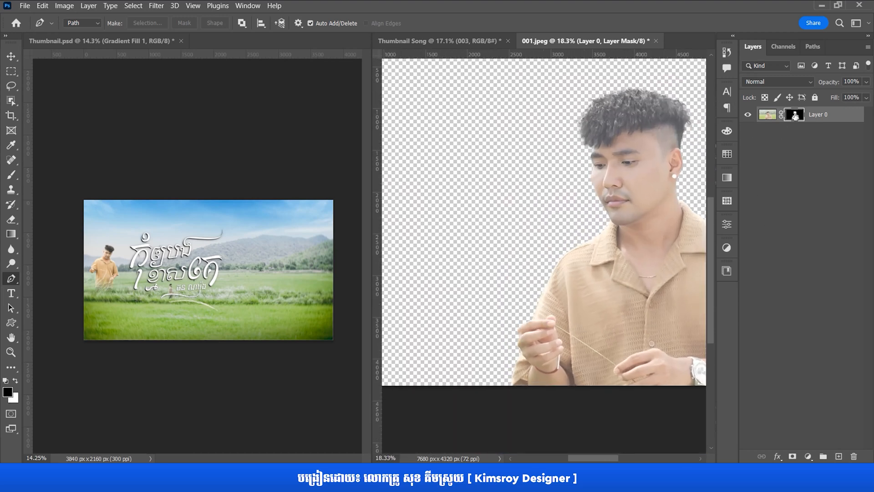
{"action": "left_click", "coordinate": [12, 174]}
{"action": "left_click", "coordinate": [49, 176]}
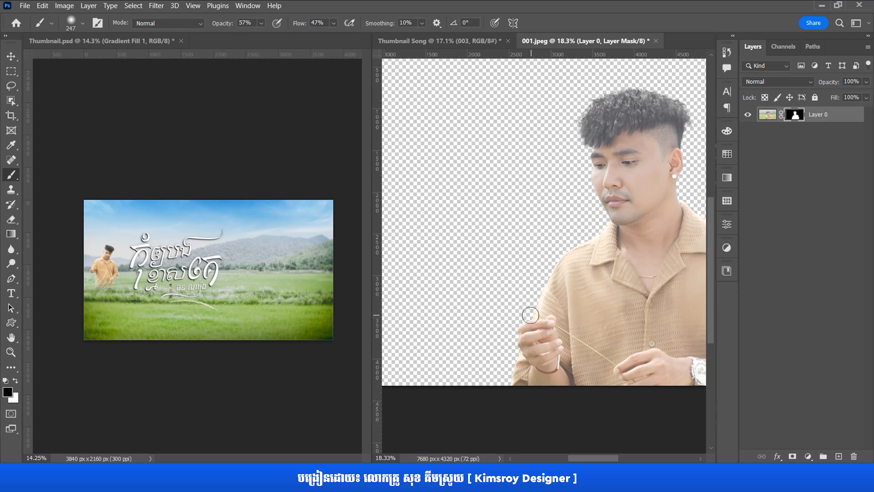
{"action": "left_click", "coordinate": [15, 382]}
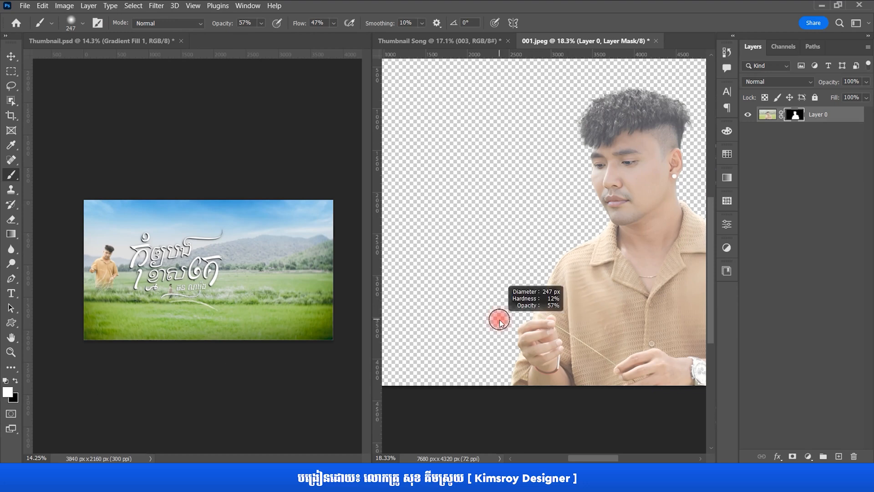
{"action": "left_click_drag", "start_coordinate": [498, 265], "coordinate": [511, 408]}
{"action": "mouse_move", "coordinate": [223, 24]}
{"action": "left_mouse_down"}
{"action": "mouse_move", "coordinate": [308, 53]}
{"action": "mouse_move", "coordinate": [490, 63]}
{"action": "left_mouse_up"}
- Paint white on Layer 0's mask with an 86 px brush to bring back the grass stalk extending from the singer's hand
{"action": "scroll", "coordinate": [506, 328], "scroll_direction": "up", "scroll_amount": 5}
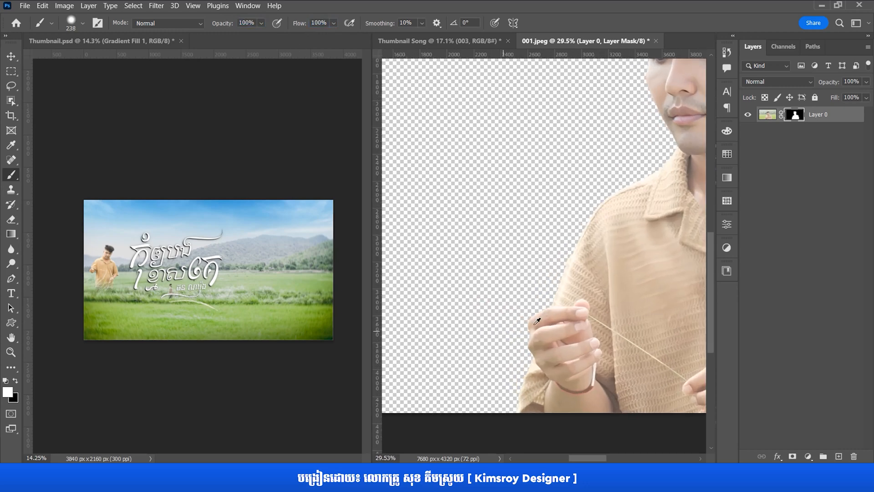
{"action": "mouse_move", "coordinate": [597, 302]}
{"action": "left_mouse_down"}
{"action": "mouse_move", "coordinate": [498, 265]}
{"action": "mouse_move", "coordinate": [527, 283]}
{"action": "mouse_move", "coordinate": [453, 255]}
{"action": "mouse_move", "coordinate": [531, 295]}
{"action": "mouse_move", "coordinate": [506, 276]}
{"action": "mouse_move", "coordinate": [440, 268]}
{"action": "mouse_move", "coordinate": [482, 266]}
{"action": "mouse_move", "coordinate": [400, 274]}
{"action": "mouse_move", "coordinate": [432, 269]}
{"action": "left_mouse_up"}
{"action": "left_click_drag", "start_coordinate": [564, 296], "coordinate": [549, 272]}
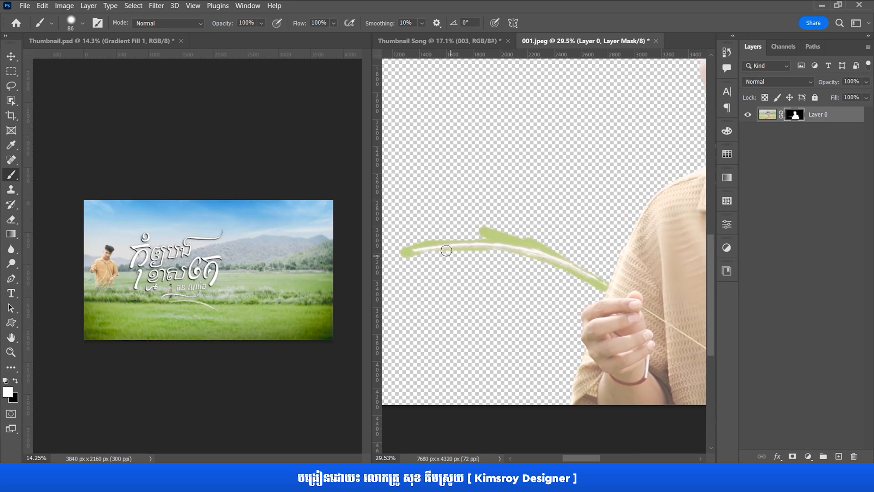
{"action": "left_click_drag", "start_coordinate": [413, 250], "coordinate": [541, 258]}
- Draw a Pen path along the upper edge of the grass stalk and around the outside of its painted green fringe
{"action": "left_click", "coordinate": [11, 278]}
{"action": "left_click", "coordinate": [56, 277]}
{"action": "scroll", "coordinate": [450, 237], "scroll_direction": "up", "scroll_amount": 3}
{"action": "left_click", "coordinate": [443, 283]}
{"action": "left_click_drag", "start_coordinate": [480, 281], "coordinate": [474, 242]}
{"action": "left_click_drag", "start_coordinate": [539, 242], "coordinate": [590, 251]}
{"action": "left_click_drag", "start_coordinate": [662, 285], "coordinate": [651, 272]}
{"action": "left_click", "coordinate": [629, 192]}
{"action": "left_click_drag", "start_coordinate": [422, 146], "coordinate": [495, 154]}
{"action": "left_click", "coordinate": [491, 149]}
{"action": "left_click", "coordinate": [419, 204]}
{"action": "left_click_drag", "start_coordinate": [411, 250], "coordinate": [421, 258]}
{"action": "left_click", "coordinate": [532, 270]}
{"action": "left_click_drag", "start_coordinate": [589, 273], "coordinate": [500, 264]}
{"action": "left_click", "coordinate": [578, 268]}
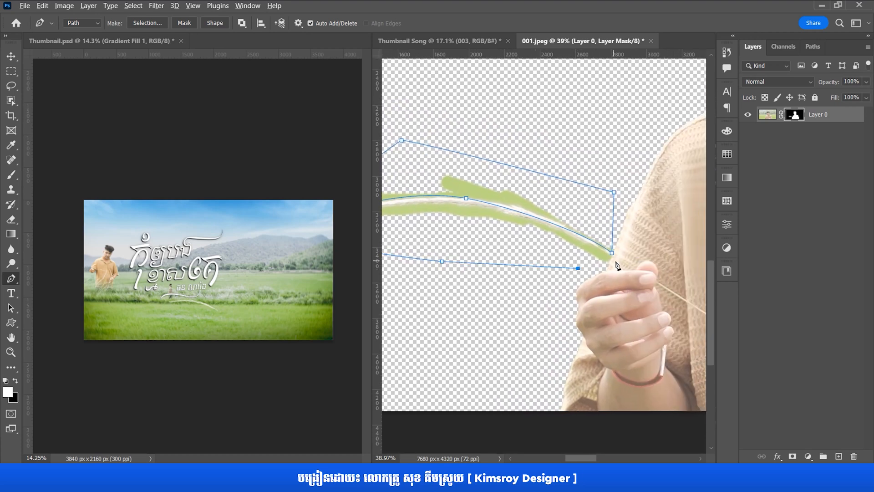
- Continue the Pen path from the hand along the lower edge of the grass stalk and close it at the tip
{"action": "scroll", "coordinate": [616, 264], "scroll_direction": "up", "scroll_amount": 4}
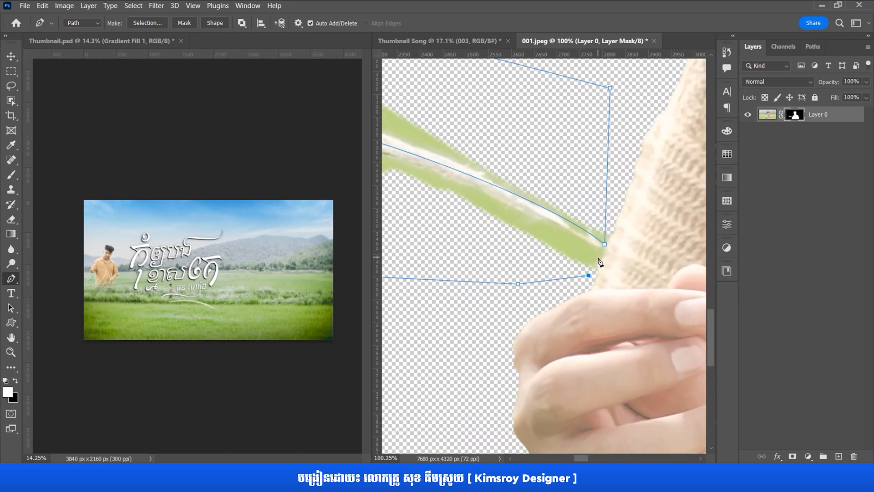
{"action": "scroll", "coordinate": [600, 262], "scroll_direction": "up", "scroll_amount": 1}
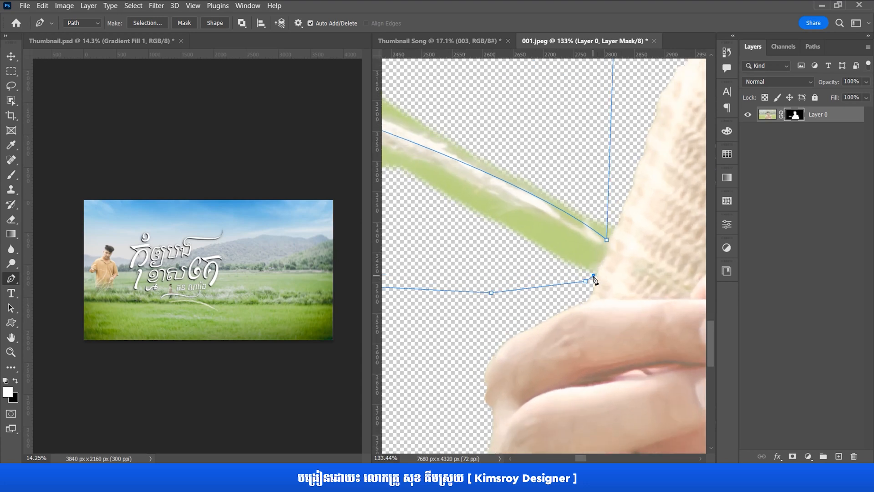
{"action": "left_click_drag", "start_coordinate": [605, 250], "coordinate": [611, 246]}
{"action": "left_click", "coordinate": [605, 249], "text": "alt"}
{"action": "scroll", "coordinate": [605, 251], "scroll_direction": "down", "scroll_amount": 1}
{"action": "left_click_drag", "start_coordinate": [519, 220], "coordinate": [657, 274]}
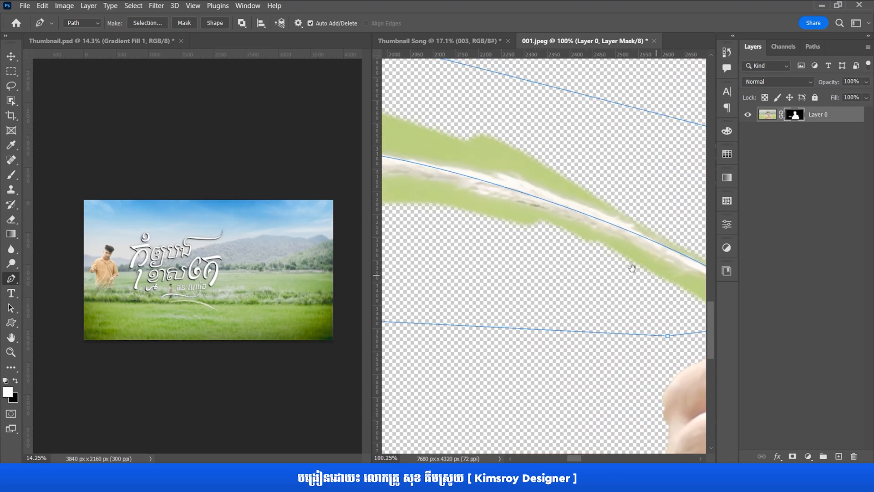
{"action": "scroll", "coordinate": [516, 213], "scroll_direction": "down", "scroll_amount": 1}
{"action": "left_click_drag", "start_coordinate": [444, 197], "coordinate": [658, 221]}
{"action": "mouse_move", "coordinate": [463, 223]}
{"action": "left_mouse_down"}
{"action": "mouse_move", "coordinate": [386, 231]}
{"action": "mouse_move", "coordinate": [440, 243]}
{"action": "left_mouse_up"}
{"action": "scroll", "coordinate": [575, 247], "scroll_direction": "down", "scroll_amount": 1}
{"action": "left_click_drag", "start_coordinate": [576, 247], "coordinate": [402, 235]}
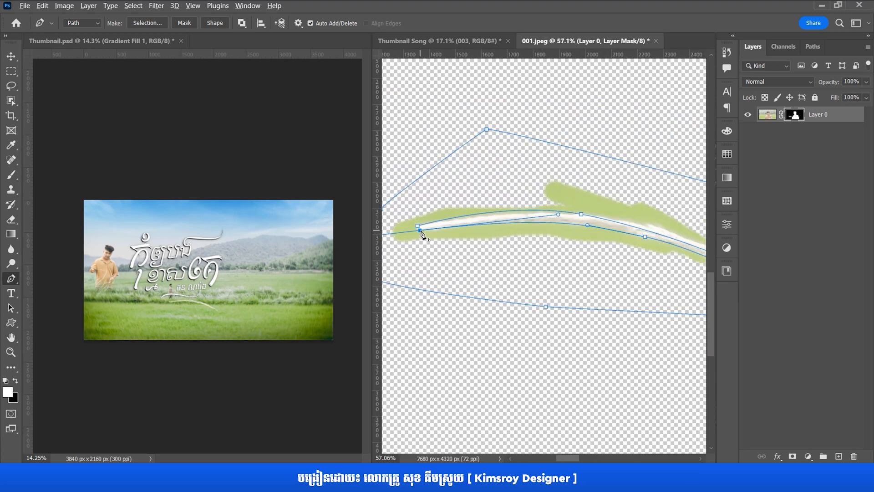
{"action": "left_click", "coordinate": [417, 229]}
{"action": "scroll", "coordinate": [417, 228], "scroll_direction": "down", "scroll_amount": 3}
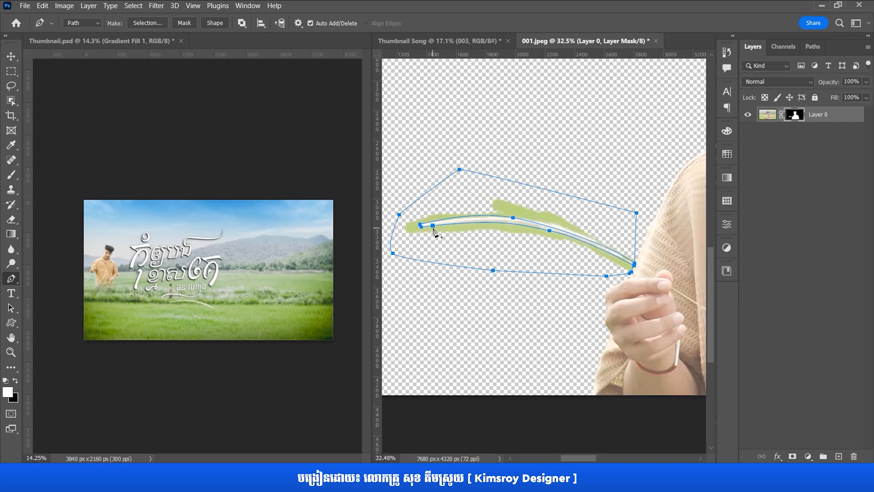
- Convert the path to a selection, delete the green fringe around the grass stalk from Layer 0, and deselect
{"action": "key", "text": "ctrl+Return"}
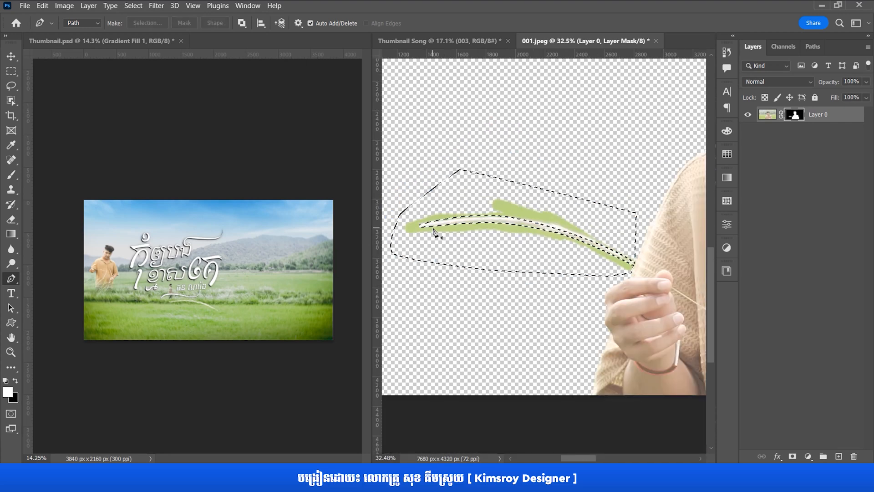
{"action": "scroll", "coordinate": [447, 231], "scroll_direction": "down", "scroll_amount": 2}
{"action": "left_click_drag", "start_coordinate": [500, 236], "coordinate": [514, 241]}
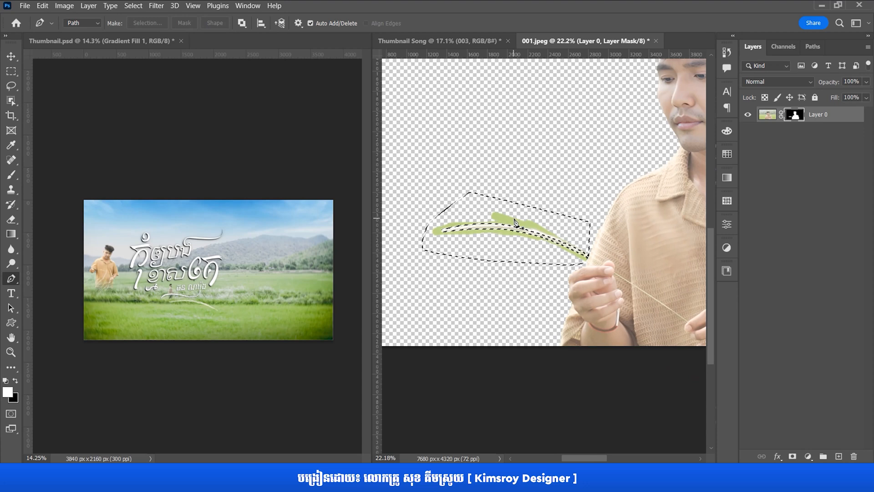
{"action": "key", "text": "ctrl+2"}
{"action": "key", "text": "Delete"}
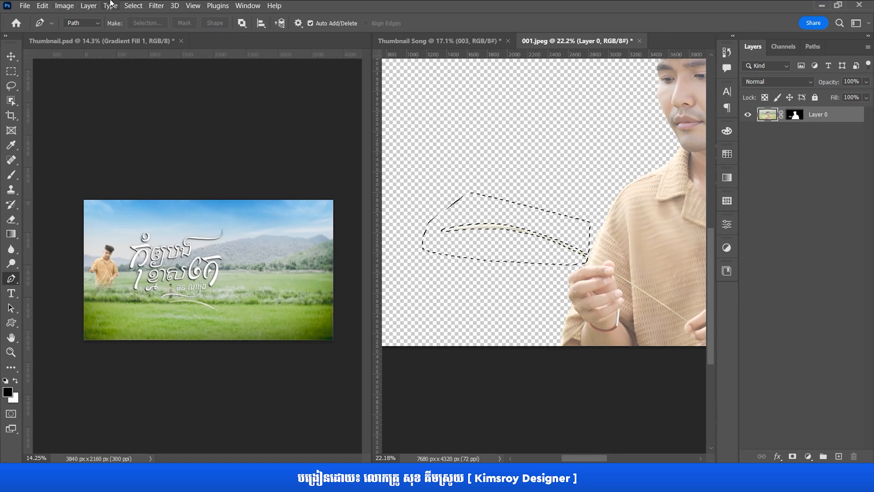
{"action": "left_click", "coordinate": [133, 6]}
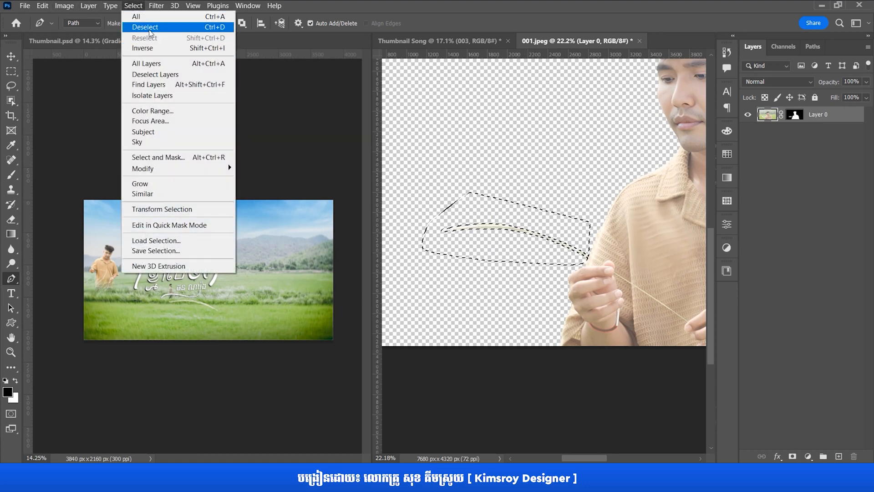
{"action": "left_click", "coordinate": [150, 28]}
- Switch to the Move tool and convert the masked portrait layer to a Smart Object
{"action": "key", "text": "v"}
{"action": "scroll", "coordinate": [550, 193], "scroll_direction": "down", "scroll_amount": 5}
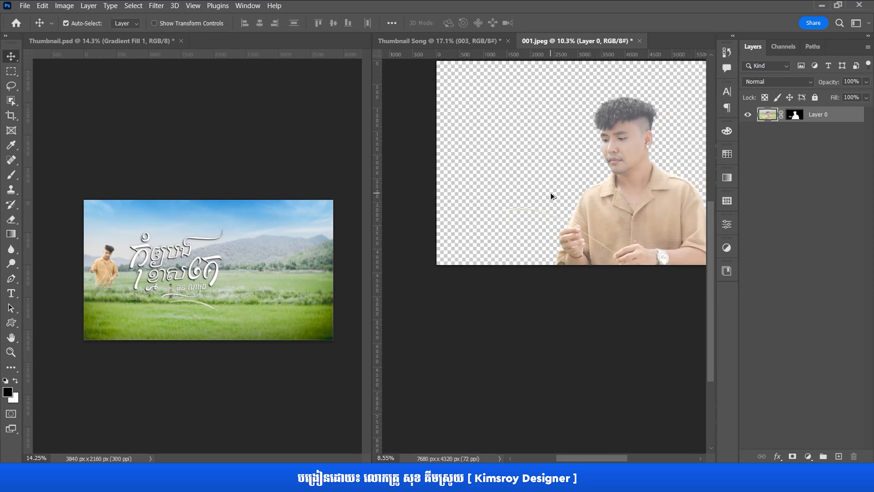
{"action": "scroll", "coordinate": [574, 206], "scroll_direction": "up", "scroll_amount": 3}
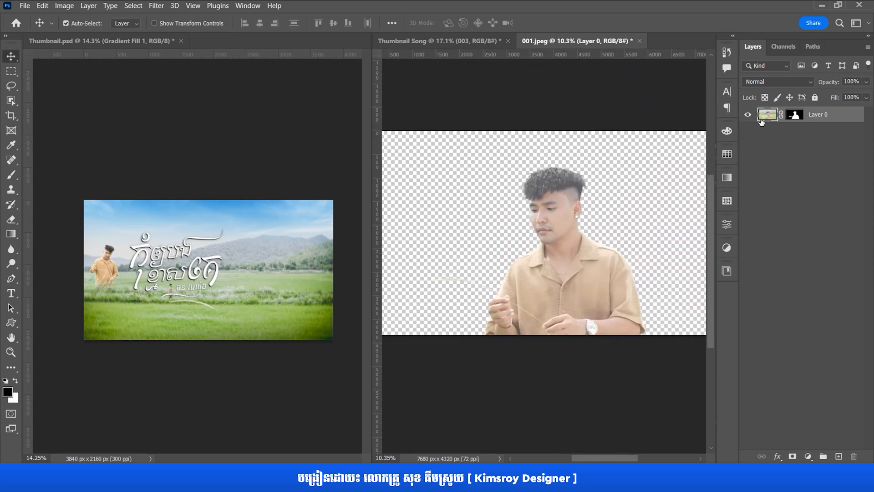
{"action": "right_click", "coordinate": [836, 116]}
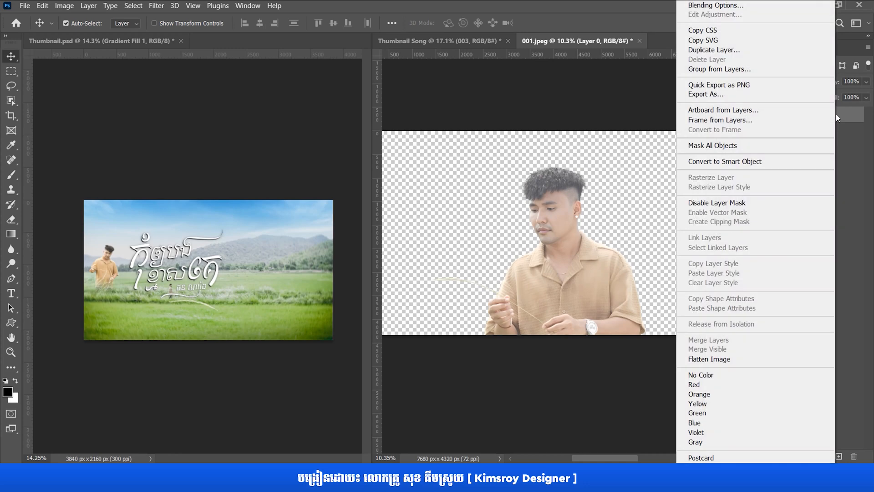
{"action": "left_click", "coordinate": [739, 162]}
- Copy the portrait cutout from 001.jpeg into the Thumbnail Song document and close 001.jpeg without saving
{"action": "left_click_drag", "start_coordinate": [571, 42], "coordinate": [596, 200]}
{"action": "left_click_drag", "start_coordinate": [725, 229], "coordinate": [474, 279]}
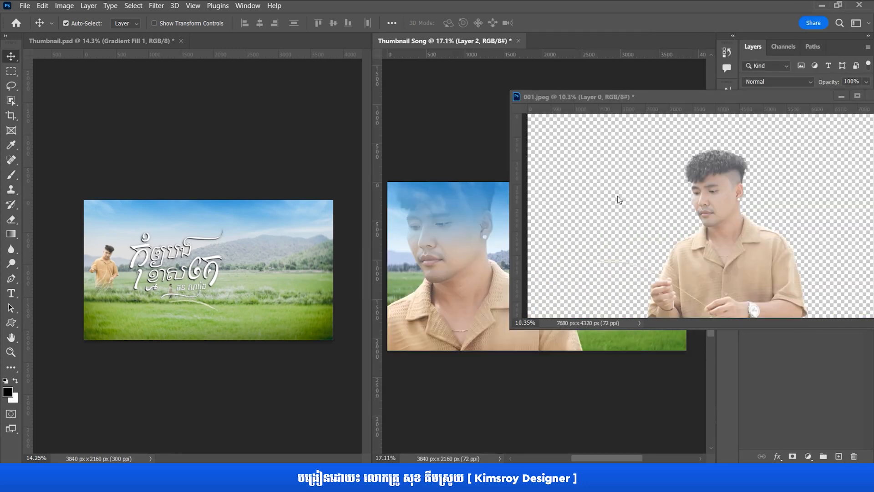
{"action": "left_click_drag", "start_coordinate": [701, 104], "coordinate": [563, 155]}
{"action": "left_click", "coordinate": [631, 154]}
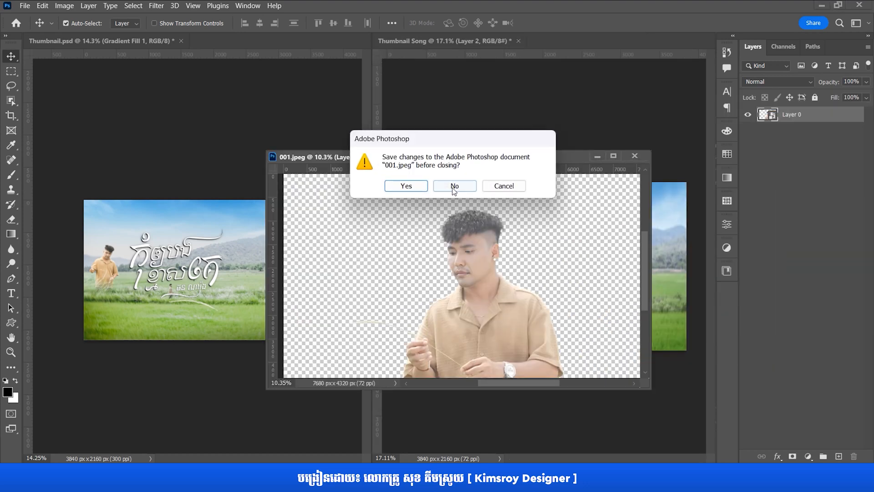
{"action": "left_click", "coordinate": [454, 190]}
- Scale the portrait to 46.20%, place it on the right half of the landscape, and bring Layer 2 to the top of the layer stack
{"action": "left_click_drag", "start_coordinate": [505, 327], "coordinate": [549, 301]}
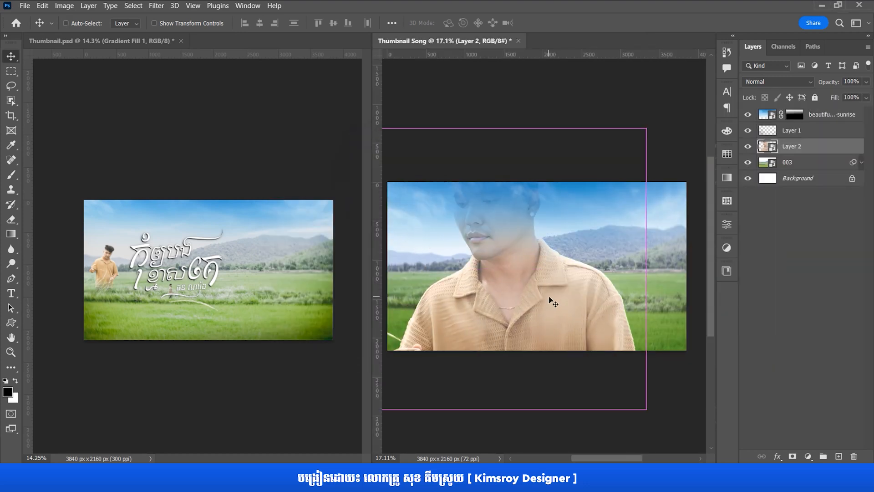
{"action": "scroll", "coordinate": [552, 292], "scroll_direction": "down", "scroll_amount": 4}
{"action": "scroll", "coordinate": [550, 295], "scroll_direction": "up", "scroll_amount": 4}
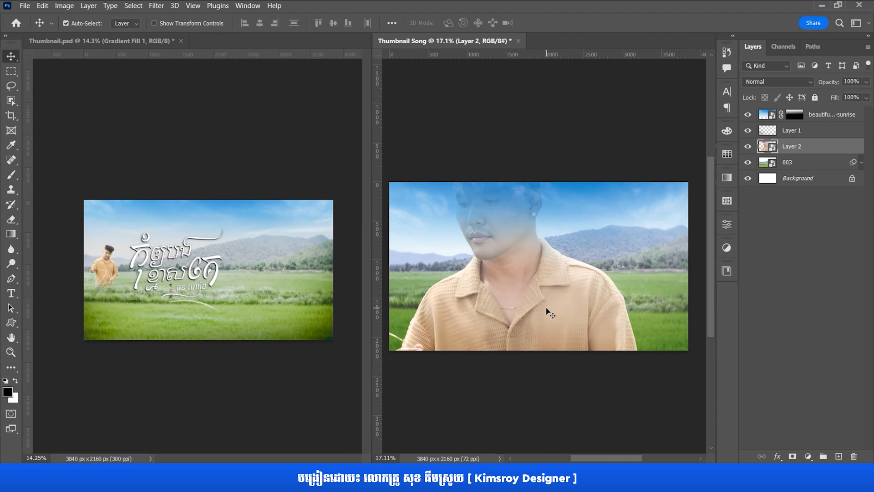
{"action": "left_click", "coordinate": [42, 6]}
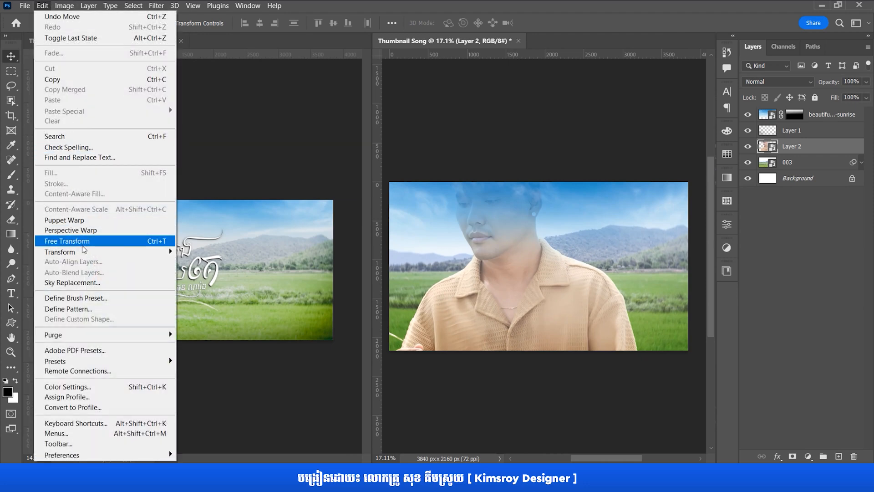
{"action": "left_click", "coordinate": [142, 241]}
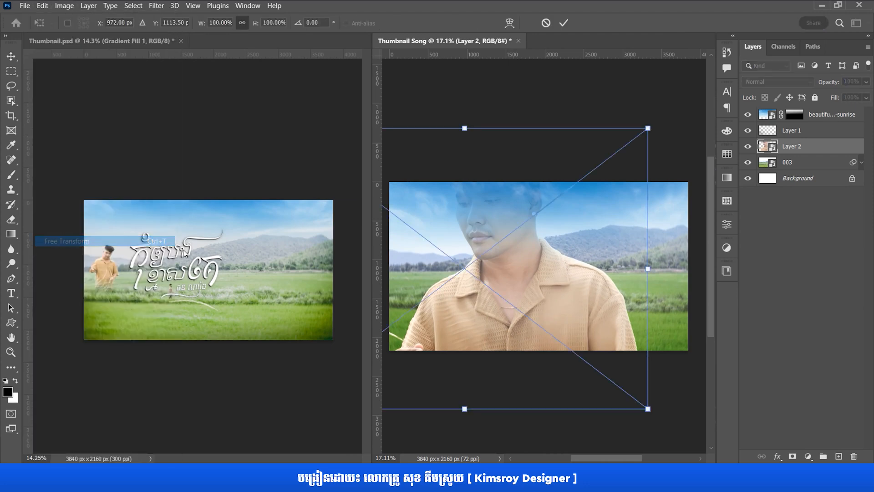
{"action": "left_click_drag", "start_coordinate": [646, 408], "coordinate": [489, 286]}
{"action": "left_click_drag", "start_coordinate": [455, 244], "coordinate": [634, 307]}
{"action": "left_click_drag", "start_coordinate": [569, 355], "coordinate": [569, 325]}
{"action": "left_click", "coordinate": [564, 23]}
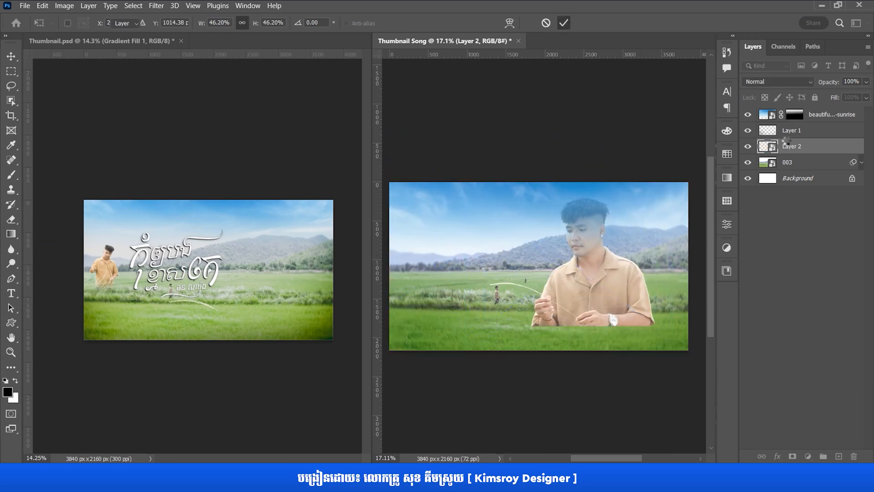
{"action": "left_click_drag", "start_coordinate": [794, 147], "coordinate": [795, 114]}
{"action": "left_click_drag", "start_coordinate": [608, 287], "coordinate": [616, 306]}
- Show layer 001 in Thumbnail.psd as reference, and enlarge the Thumbnail Song portrait and rotate it about 1.4° to match
{"action": "left_click", "coordinate": [292, 312]}
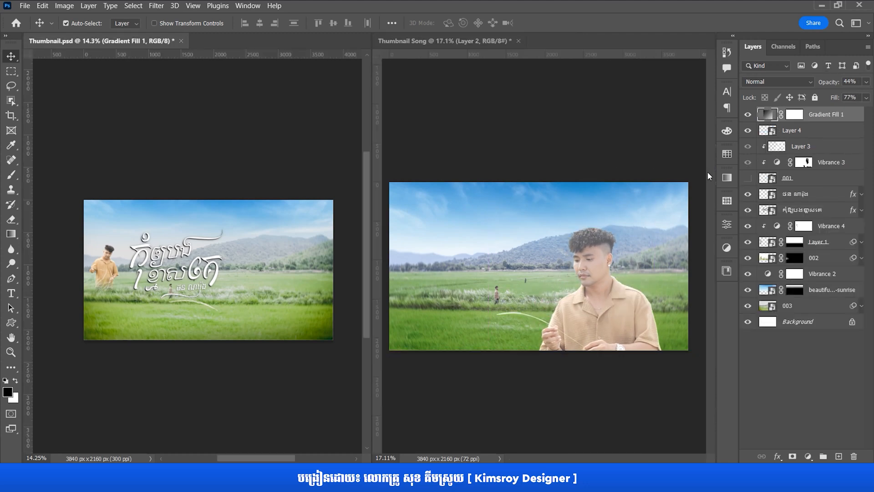
{"action": "left_click", "coordinate": [746, 179]}
{"action": "left_click", "coordinate": [584, 298]}
{"action": "key", "text": "ctrl+t"}
{"action": "left_click_drag", "start_coordinate": [667, 221], "coordinate": [684, 208]}
{"action": "left_click_drag", "start_coordinate": [493, 362], "coordinate": [487, 353]}
{"action": "left_click_drag", "start_coordinate": [494, 205], "coordinate": [475, 184]}
{"action": "key", "text": "Return"}
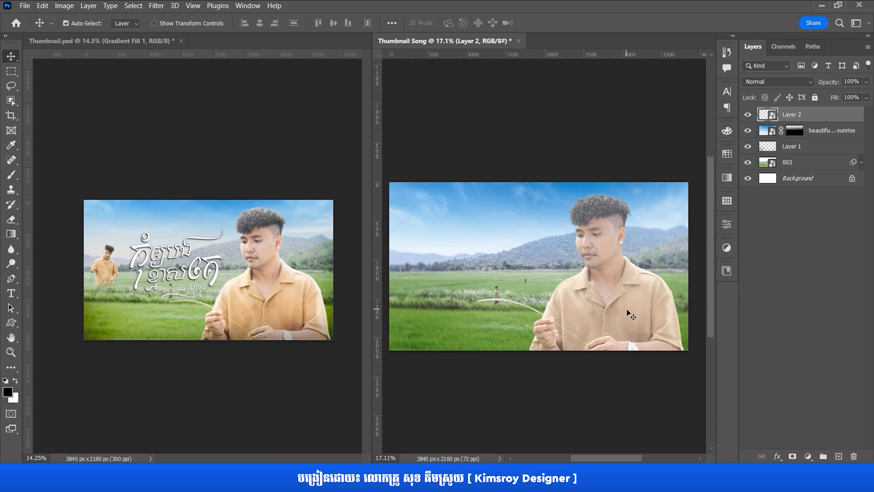
{"action": "key", "text": "ctrl+t"}
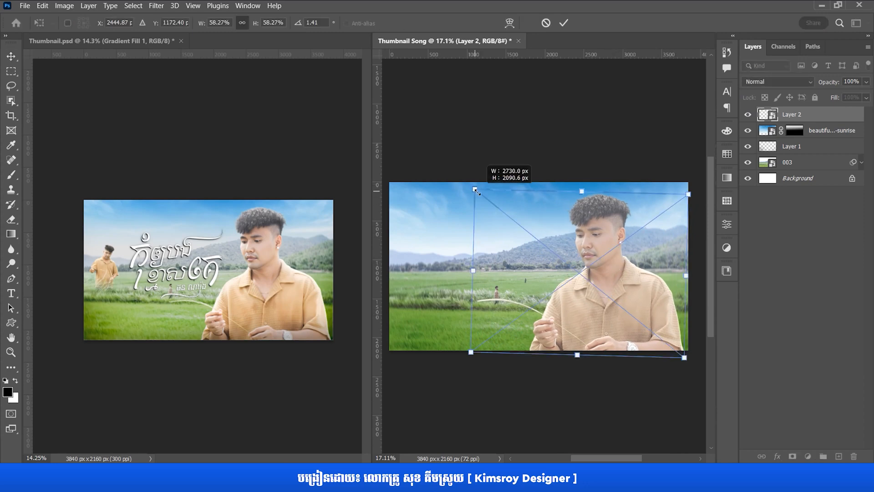
{"action": "key", "text": "Return"}
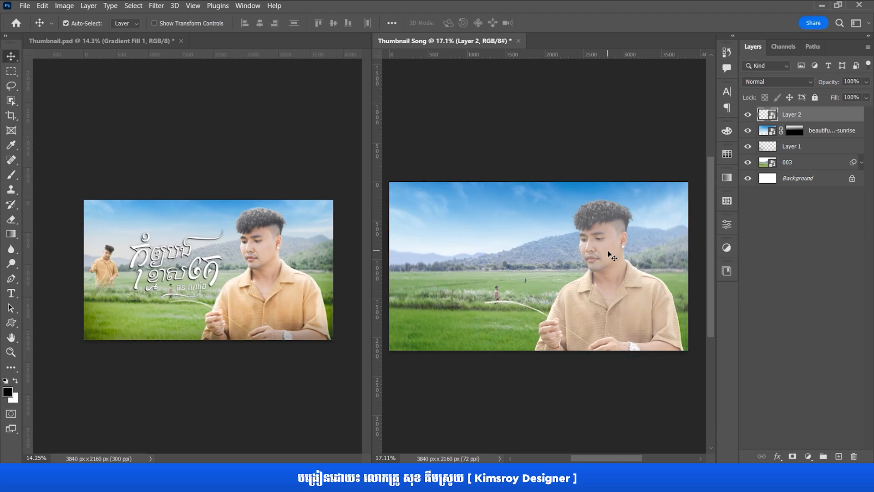
- Open the Camera Raw Filter on the portrait layer and preview the numbered presets
{"action": "left_click", "coordinate": [157, 7]}
{"action": "left_click", "coordinate": [171, 85]}
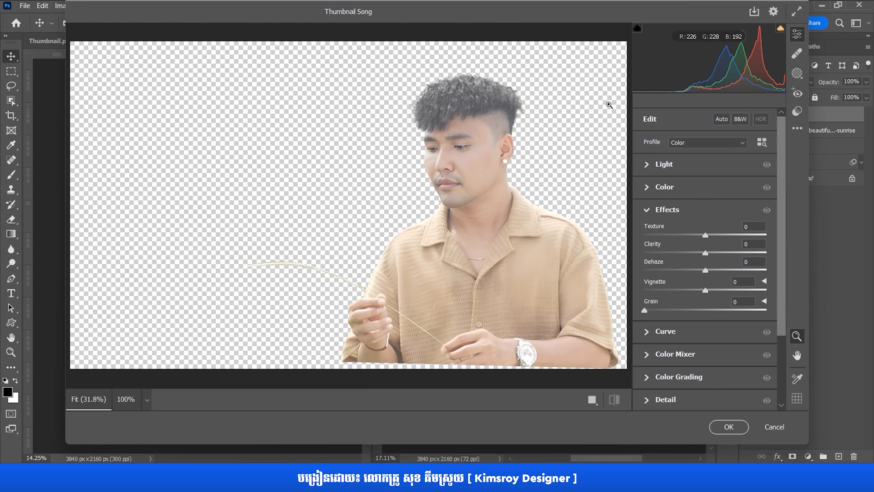
{"action": "left_click", "coordinate": [796, 112]}
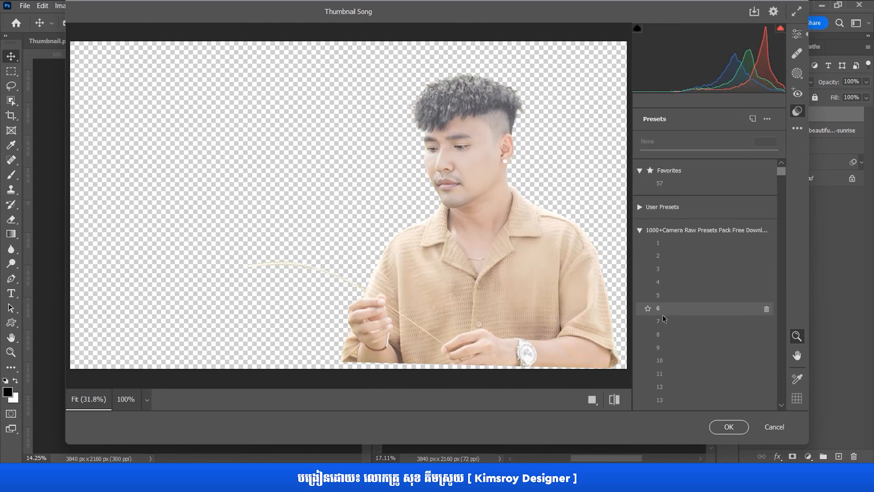
{"action": "scroll", "coordinate": [658, 332], "scroll_direction": "down", "scroll_amount": 5}
{"action": "scroll", "coordinate": [659, 336], "scroll_direction": "down", "scroll_amount": 5}
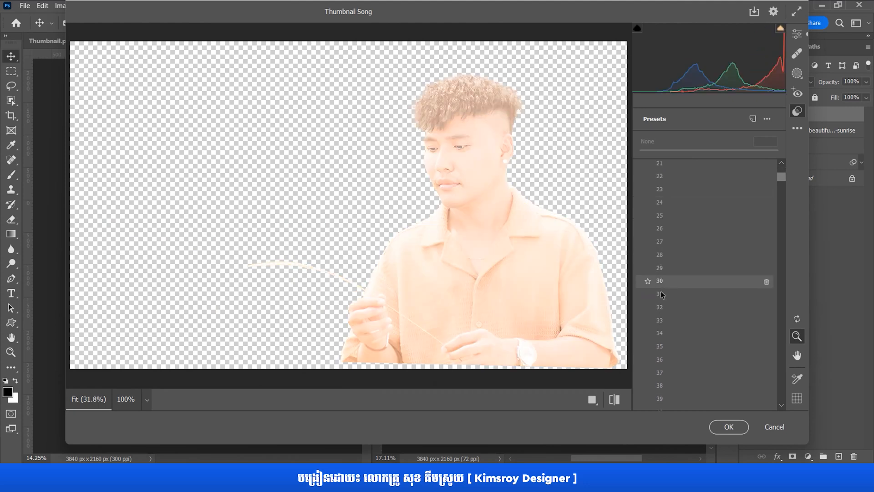
{"action": "scroll", "coordinate": [662, 327], "scroll_direction": "down", "scroll_amount": 20}
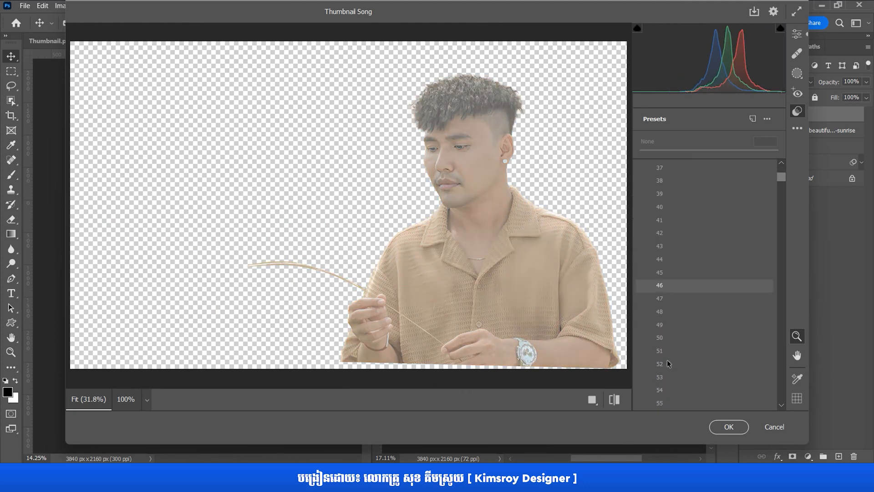
{"action": "scroll", "coordinate": [659, 309], "scroll_direction": "down", "scroll_amount": 12}
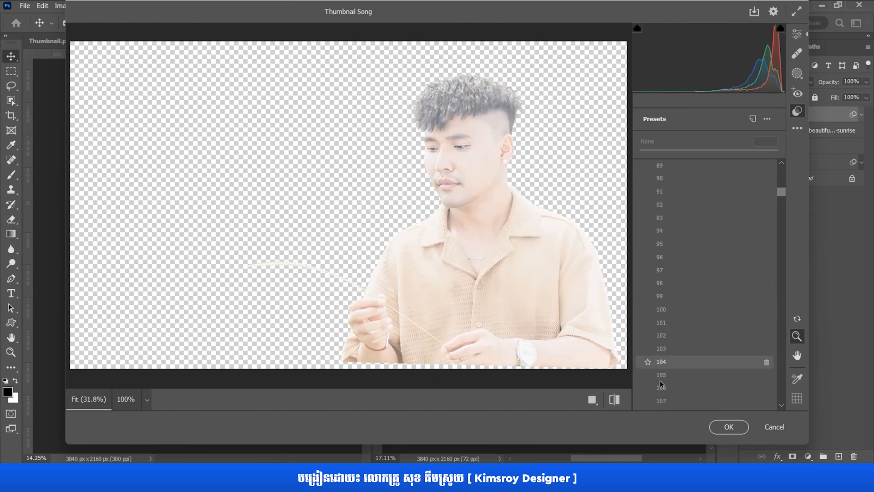
{"action": "scroll", "coordinate": [666, 318], "scroll_direction": "down", "scroll_amount": 10}
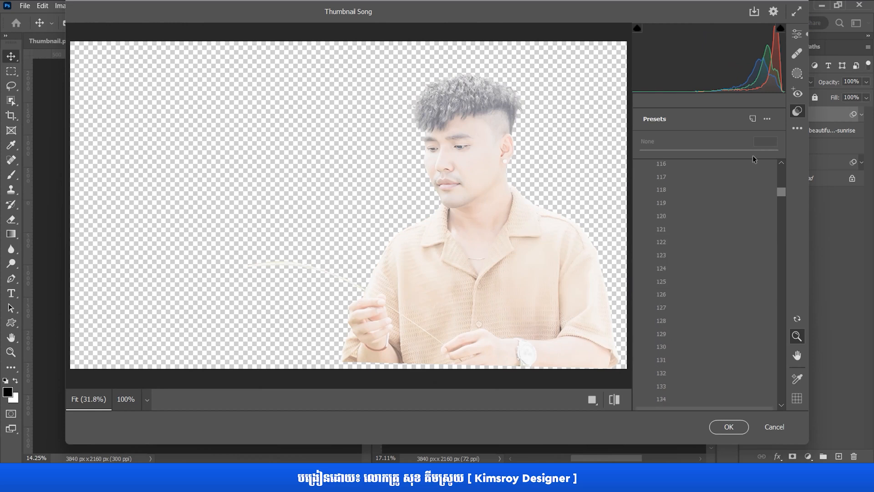
- Set the portrait's Camera Raw Exposure to +0.25, Temperature -5, Tint -4, Vibrance +28, Saturation +21 and Texture +34
{"action": "left_click", "coordinate": [797, 34]}
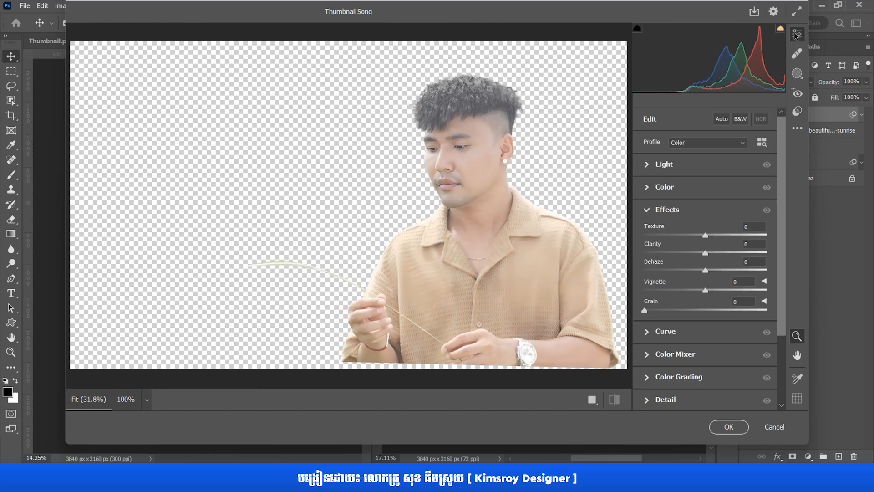
{"action": "left_click", "coordinate": [651, 165]}
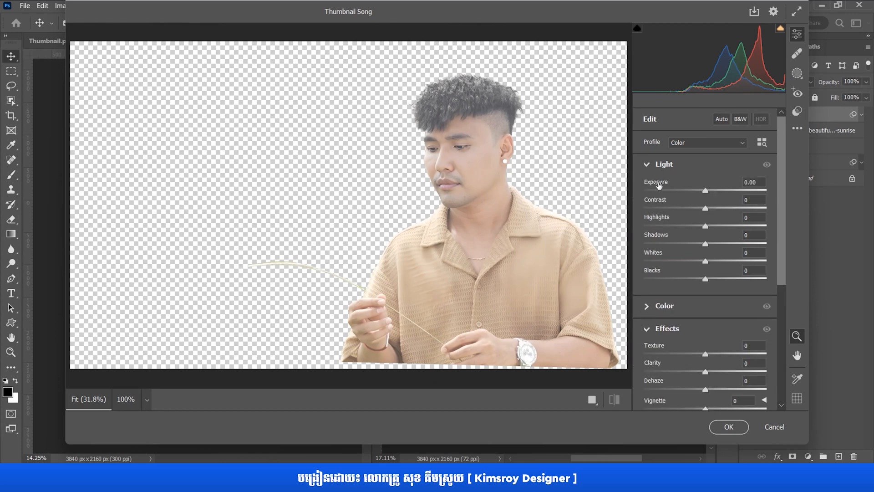
{"action": "left_click_drag", "start_coordinate": [703, 190], "coordinate": [708, 191]}
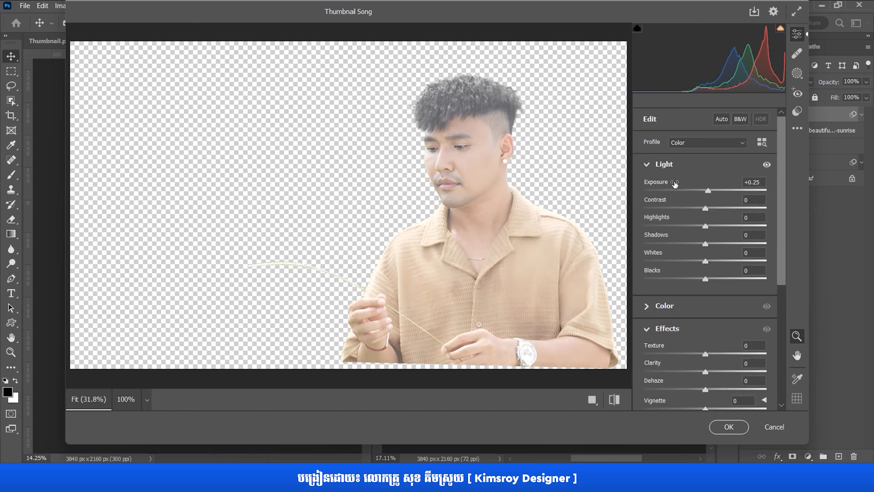
{"action": "left_click", "coordinate": [646, 310]}
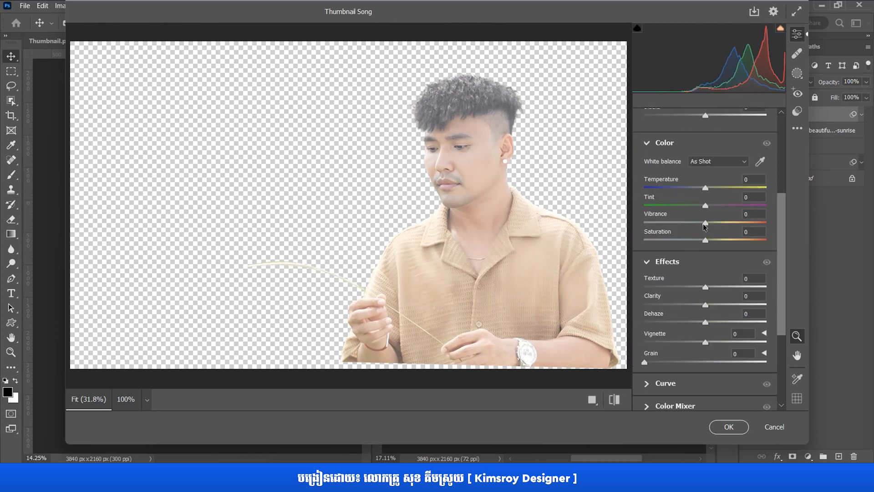
{"action": "left_click_drag", "start_coordinate": [704, 223], "coordinate": [718, 243]}
{"action": "left_click_drag", "start_coordinate": [705, 187], "coordinate": [722, 219]}
{"action": "left_click_drag", "start_coordinate": [705, 287], "coordinate": [708, 289]}
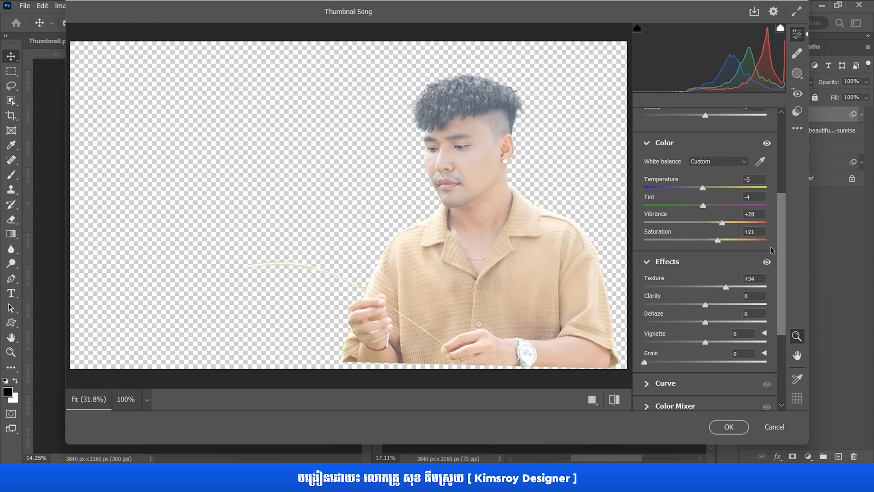
- Set the portrait's Contrast to +19 and Highlights to +22, and apply the Camera Raw Filter
{"action": "scroll", "coordinate": [708, 227], "scroll_direction": "up", "scroll_amount": 4}
{"action": "left_click_drag", "start_coordinate": [705, 199], "coordinate": [711, 216]}
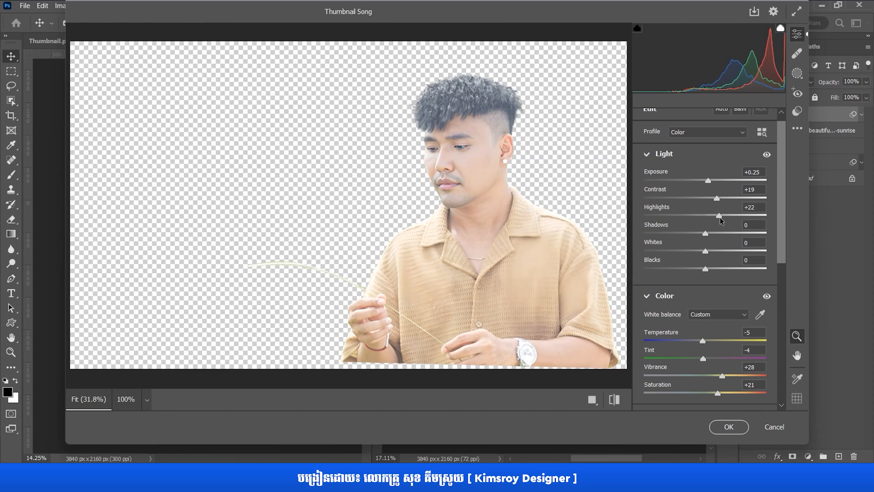
{"action": "left_click", "coordinate": [728, 427]}
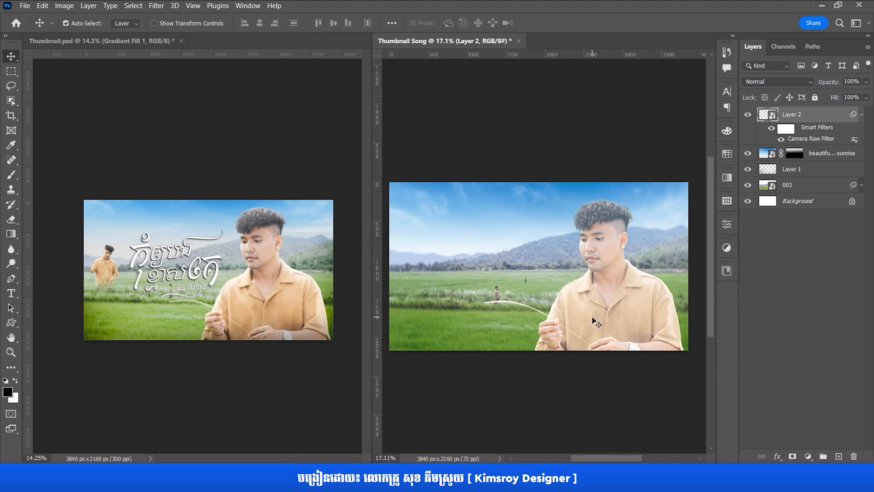
- Add a new layer above Layer 2, clip it to the portrait, and set its blend mode to Overlay
{"action": "mouse_move", "coordinate": [591, 318]}
{"action": "left_mouse_down"}
{"action": "mouse_move", "coordinate": [583, 296]}
{"action": "mouse_move", "coordinate": [603, 325]}
{"action": "mouse_move", "coordinate": [582, 317]}
{"action": "left_mouse_up"}
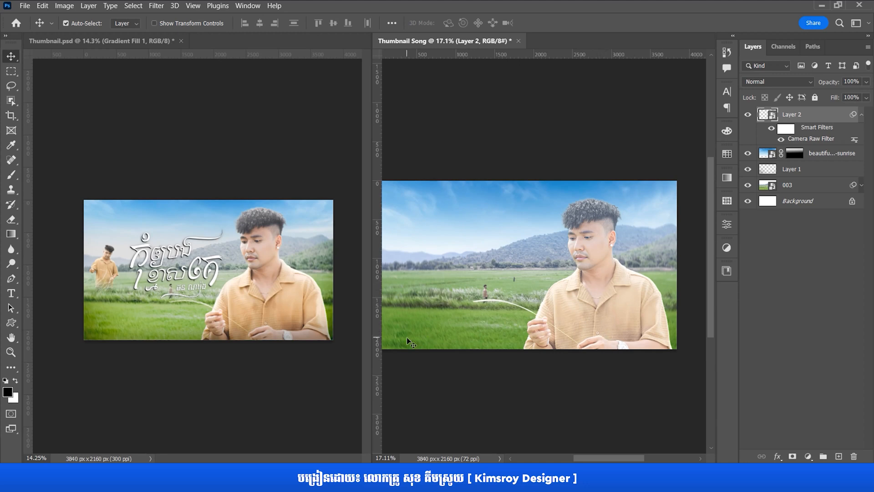
{"action": "left_click", "coordinate": [838, 455]}
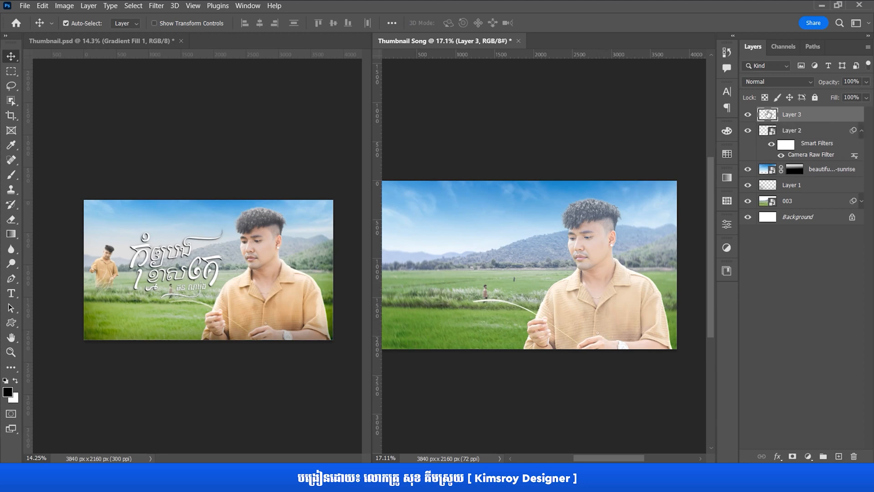
{"action": "left_click", "coordinate": [861, 132]}
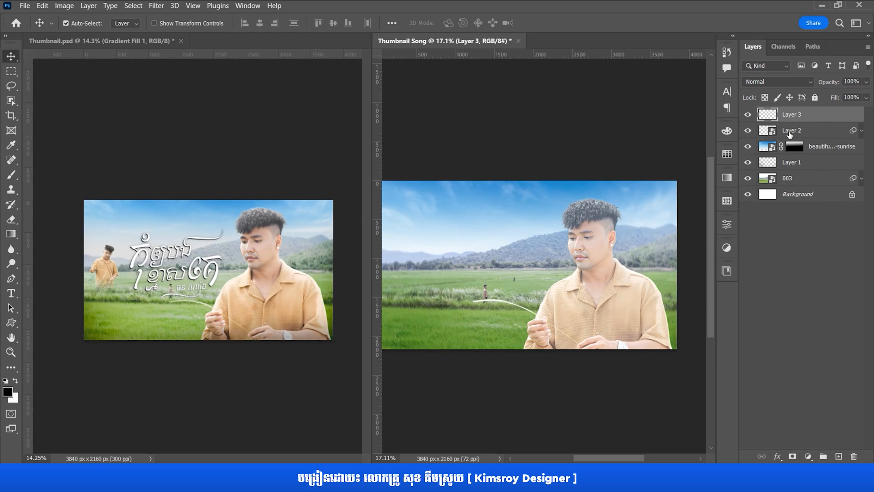
{"action": "right_click", "coordinate": [798, 117]}
{"action": "left_click", "coordinate": [682, 221]}
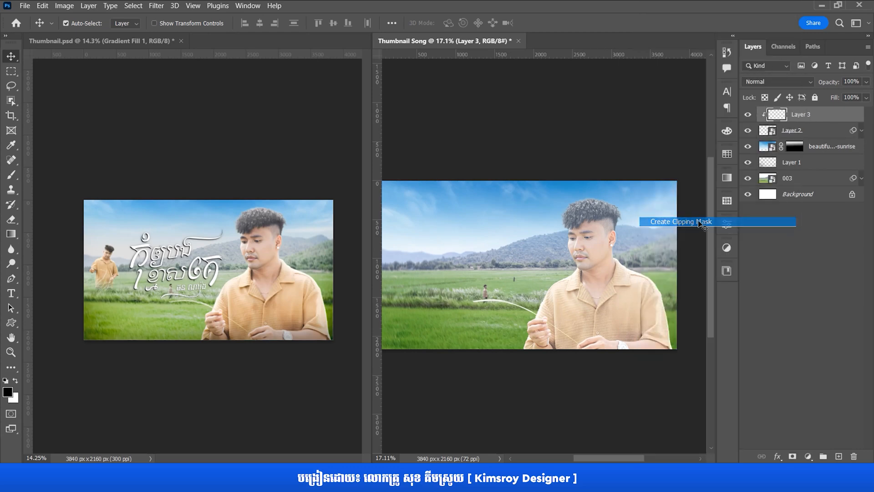
{"action": "left_click", "coordinate": [764, 83]}
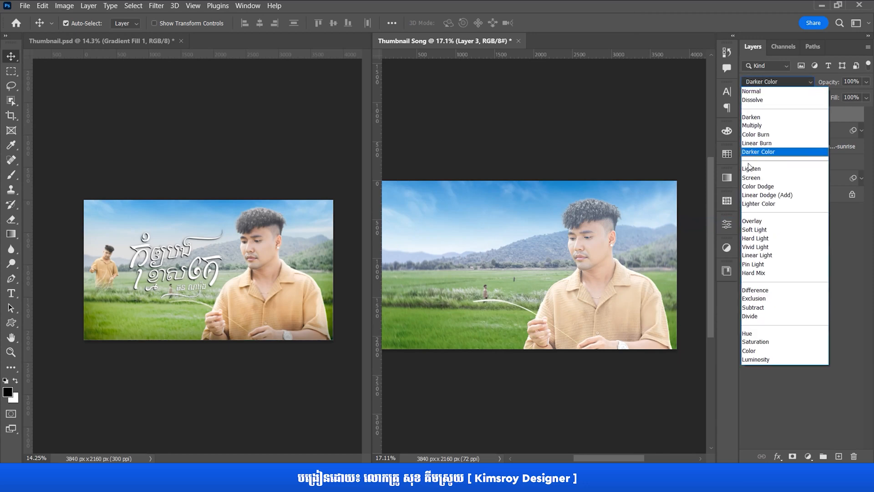
{"action": "left_click", "coordinate": [750, 216]}
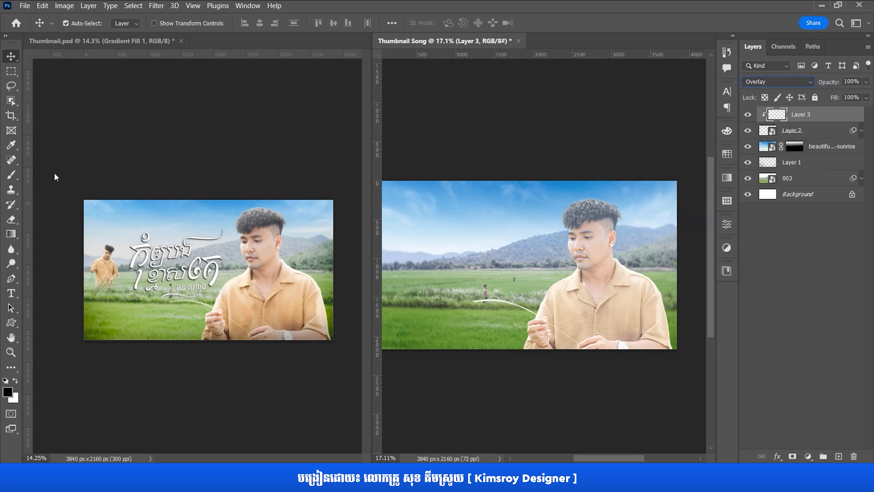
- Set up a soft Brush of about 1107 px with 0% hardness, 55% opacity and 56% flow
{"action": "right_click", "coordinate": [11, 174]}
{"action": "left_click", "coordinate": [50, 172]}
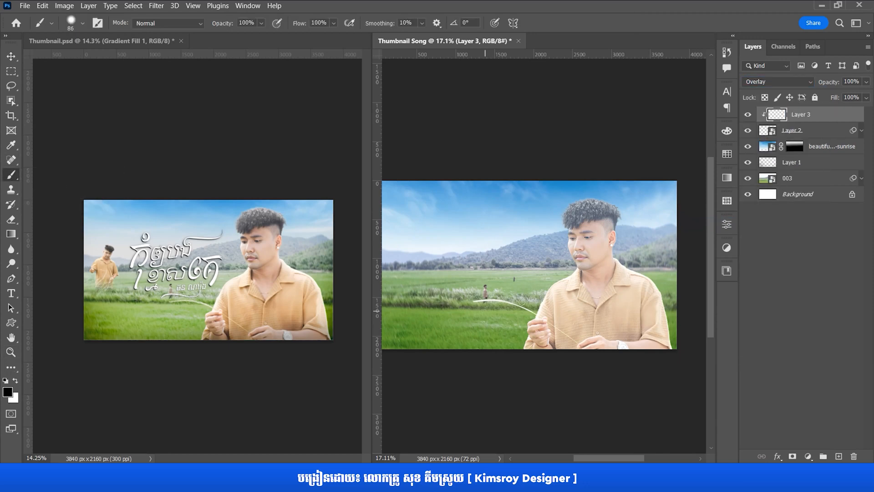
{"action": "scroll", "coordinate": [544, 296], "scroll_direction": "down", "scroll_amount": 3}
{"action": "mouse_move", "coordinate": [585, 333]}
{"action": "left_mouse_down"}
{"action": "mouse_move", "coordinate": [534, 306]}
{"action": "mouse_move", "coordinate": [572, 312]}
{"action": "mouse_move", "coordinate": [564, 312]}
{"action": "left_mouse_up"}
{"action": "mouse_move", "coordinate": [521, 272]}
{"action": "left_mouse_down"}
{"action": "mouse_move", "coordinate": [519, 383]}
{"action": "mouse_move", "coordinate": [501, 250]}
{"action": "mouse_move", "coordinate": [517, 138]}
{"action": "left_mouse_up"}
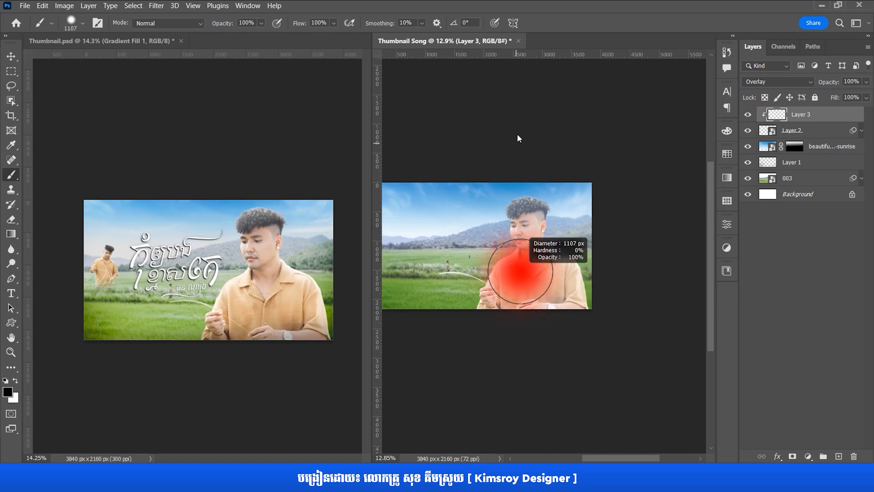
{"action": "left_click_drag", "start_coordinate": [221, 25], "coordinate": [196, 22]}
{"action": "left_click_drag", "start_coordinate": [303, 25], "coordinate": [277, 28]}
- Paint black shading over the portrait's lower shirt and hands on Layer 3, and white highlights on the upper body with a 426 px brush
{"action": "scroll", "coordinate": [525, 327], "scroll_direction": "up", "scroll_amount": 3}
{"action": "left_click_drag", "start_coordinate": [586, 330], "coordinate": [418, 373]}
{"action": "left_click_drag", "start_coordinate": [487, 357], "coordinate": [519, 310]}
{"action": "left_click_drag", "start_coordinate": [474, 288], "coordinate": [429, 316]}
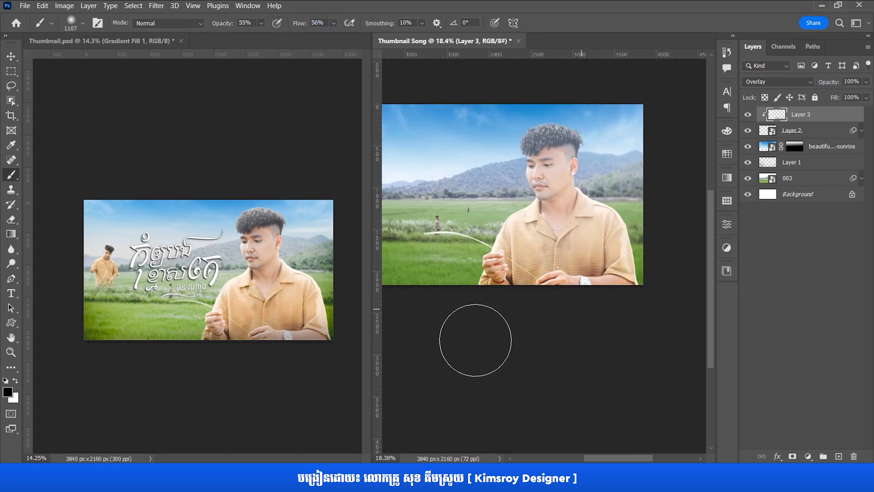
{"action": "scroll", "coordinate": [487, 327], "scroll_direction": "down", "scroll_amount": 2}
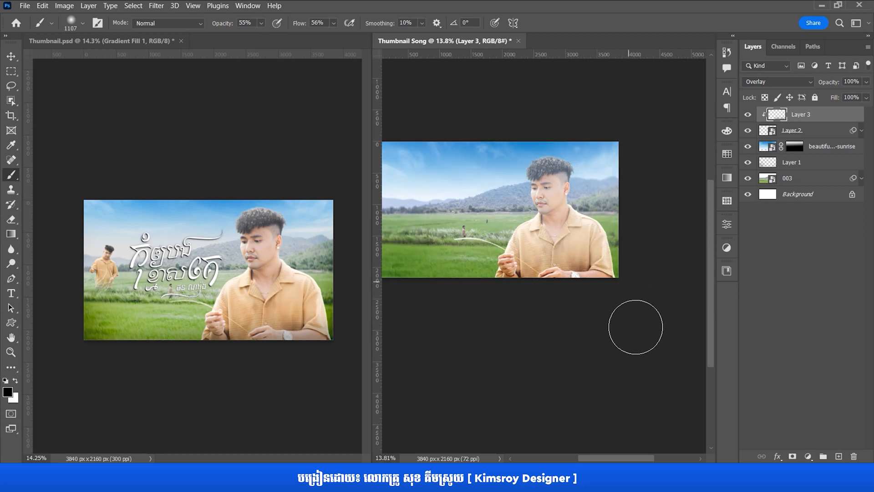
{"action": "scroll", "coordinate": [558, 261], "scroll_direction": "up", "scroll_amount": 4}
{"action": "mouse_move", "coordinate": [599, 207]}
{"action": "left_mouse_down"}
{"action": "mouse_move", "coordinate": [602, 242]}
{"action": "mouse_move", "coordinate": [564, 253]}
{"action": "left_mouse_up"}
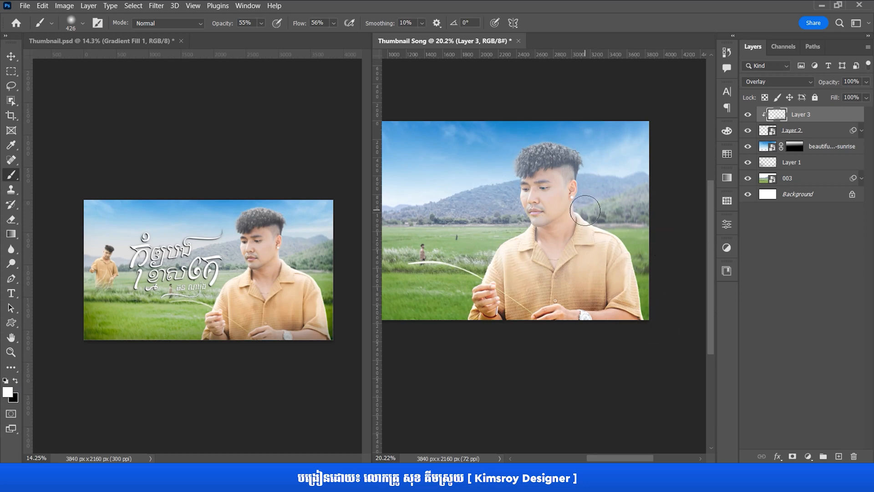
- Toggle Layer 3's visibility to compare the portrait with and without the painted light and shadow
{"action": "scroll", "coordinate": [537, 319], "scroll_direction": "down", "scroll_amount": 3}
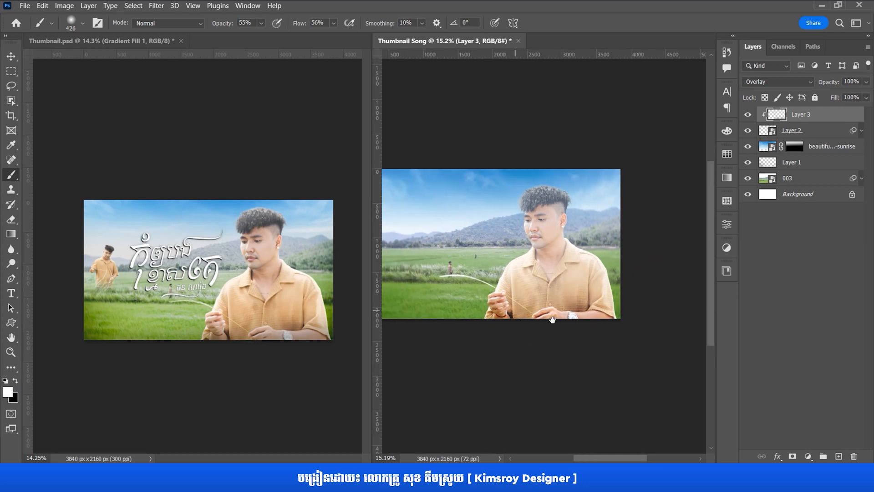
{"action": "left_click_drag", "start_coordinate": [552, 320], "coordinate": [613, 338]}
{"action": "left_click", "coordinate": [749, 115]}
{"action": "left_click", "coordinate": [748, 115]}
{"action": "left_click", "coordinate": [749, 115]}
{"action": "left_click", "coordinate": [748, 115]}
{"action": "scroll", "coordinate": [505, 346], "scroll_direction": "down", "scroll_amount": 3}
{"action": "scroll", "coordinate": [508, 342], "scroll_direction": "up", "scroll_amount": 5}
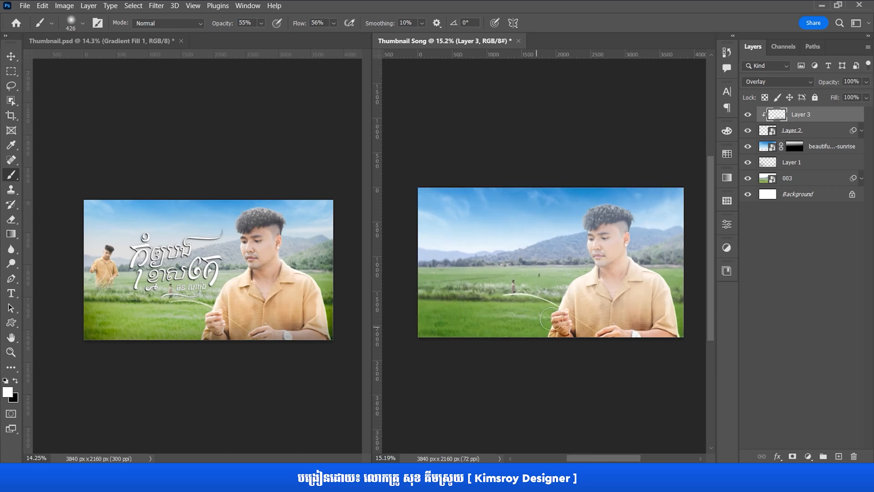
- Open the photo 002.jpeg from the T.02 Ps Assignment_01_Design Thumbnail Song folder as a separate document
{"action": "scroll", "coordinate": [555, 311], "scroll_direction": "down", "scroll_amount": 2}
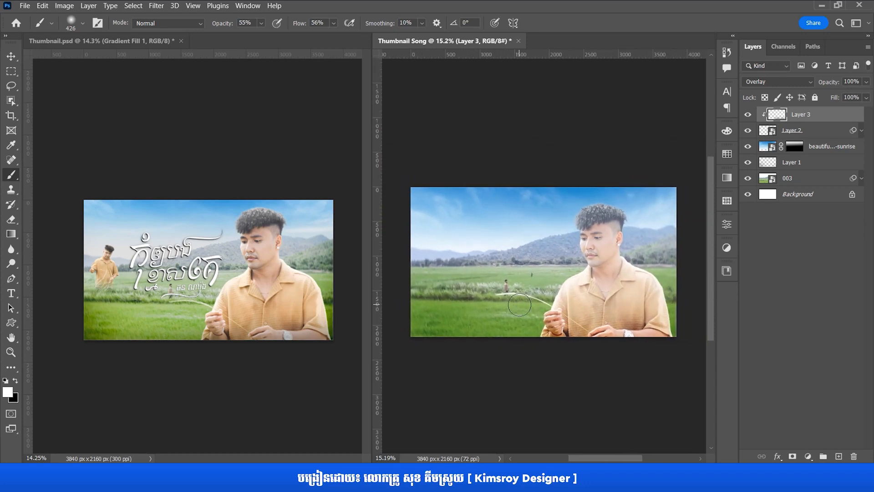
{"action": "left_click", "coordinate": [11, 56]}
{"action": "scroll", "coordinate": [463, 260], "scroll_direction": "down", "scroll_amount": 2}
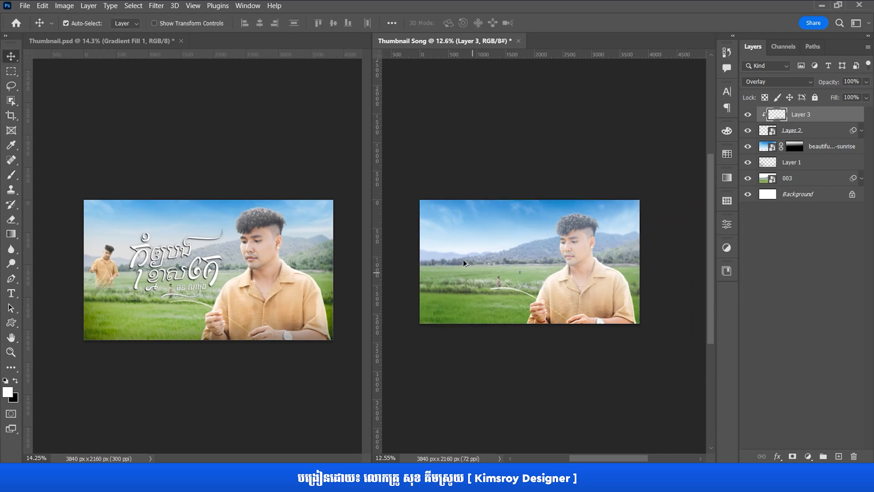
{"action": "left_click", "coordinate": [161, 274]}
{"action": "key", "text": "alt+Tab"}
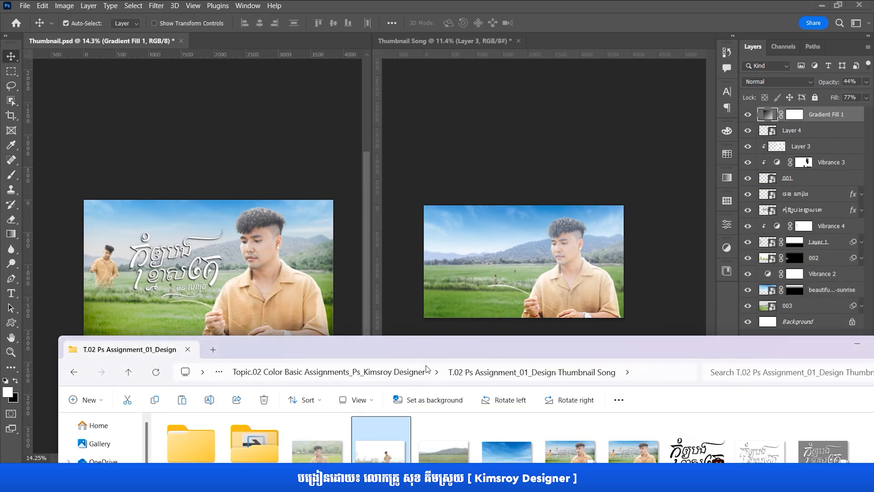
{"action": "left_click_drag", "start_coordinate": [375, 451], "coordinate": [573, 40]}
{"action": "scroll", "coordinate": [545, 303], "scroll_direction": "down", "scroll_amount": 9}
{"action": "scroll", "coordinate": [545, 303], "scroll_direction": "up", "scroll_amount": 3}
{"action": "left_click_drag", "start_coordinate": [561, 312], "coordinate": [569, 304]}
{"action": "scroll", "coordinate": [567, 312], "scroll_direction": "down", "scroll_amount": 2}
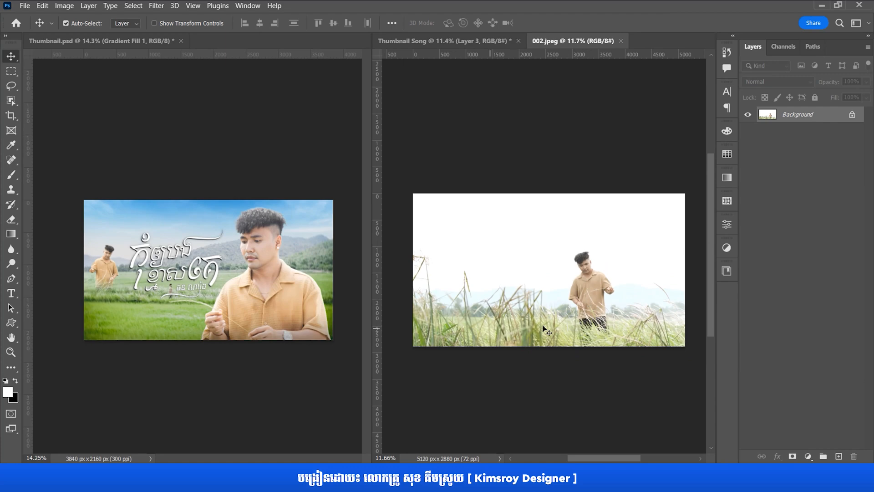
- Examine the small standing figure in Thumbnail.psd and compare it with the man in the 002.jpeg photo
{"action": "left_click", "coordinate": [102, 311]}
{"action": "scroll", "coordinate": [102, 274], "scroll_direction": "up", "scroll_amount": 8}
{"action": "scroll", "coordinate": [135, 306], "scroll_direction": "down", "scroll_amount": 6}
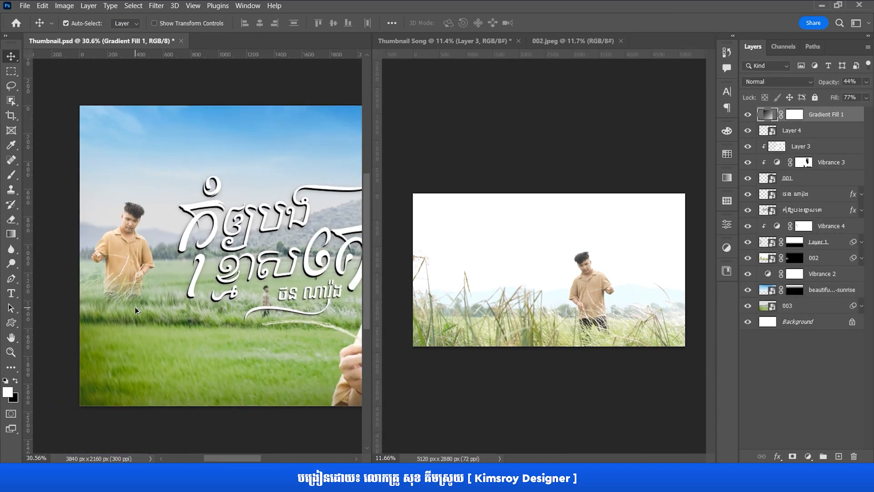
{"action": "left_click", "coordinate": [513, 314]}
{"action": "scroll", "coordinate": [513, 314], "scroll_direction": "down", "scroll_amount": 2}
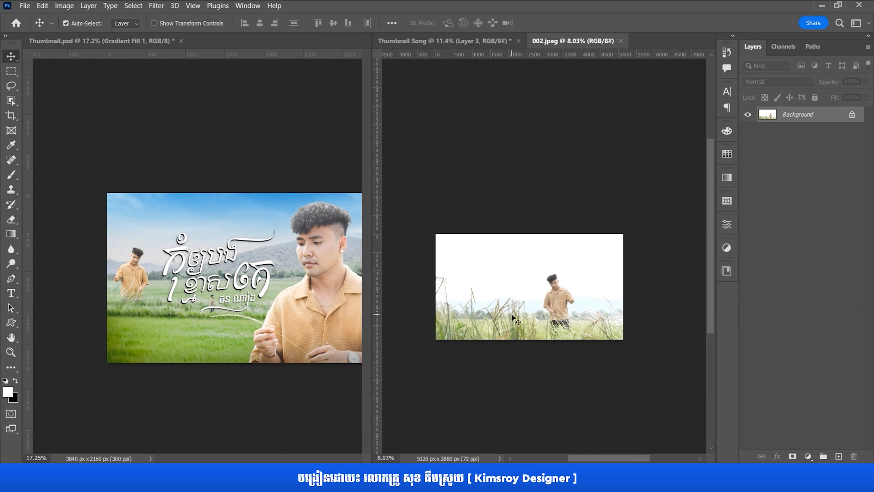
{"action": "scroll", "coordinate": [568, 314], "scroll_direction": "up", "scroll_amount": 3}
{"action": "left_click_drag", "start_coordinate": [568, 314], "coordinate": [573, 314]}
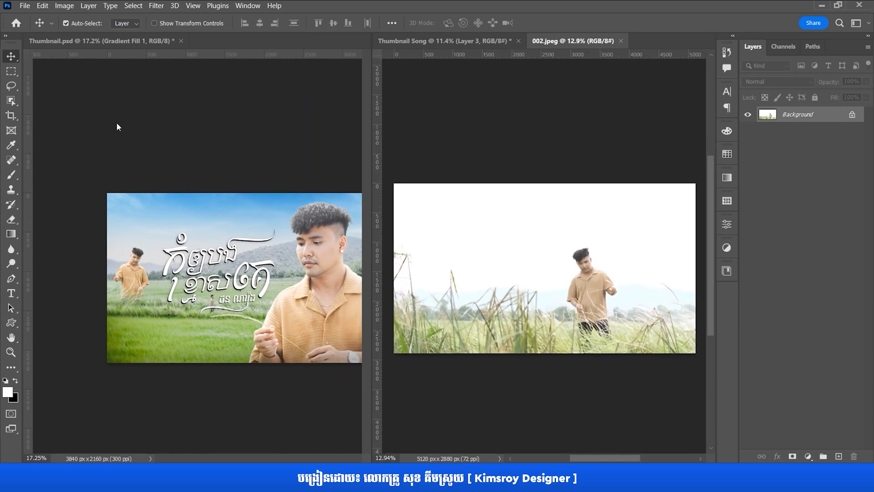
- Select the standing man in 002.jpeg using the Object Selection Tool in Lasso mode
{"action": "left_click", "coordinate": [11, 101]}
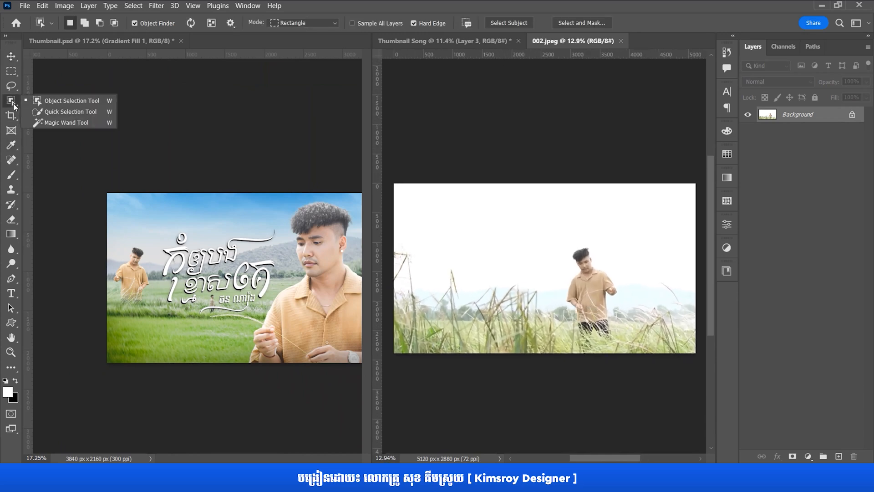
{"action": "left_click", "coordinate": [79, 100]}
{"action": "left_click", "coordinate": [292, 24]}
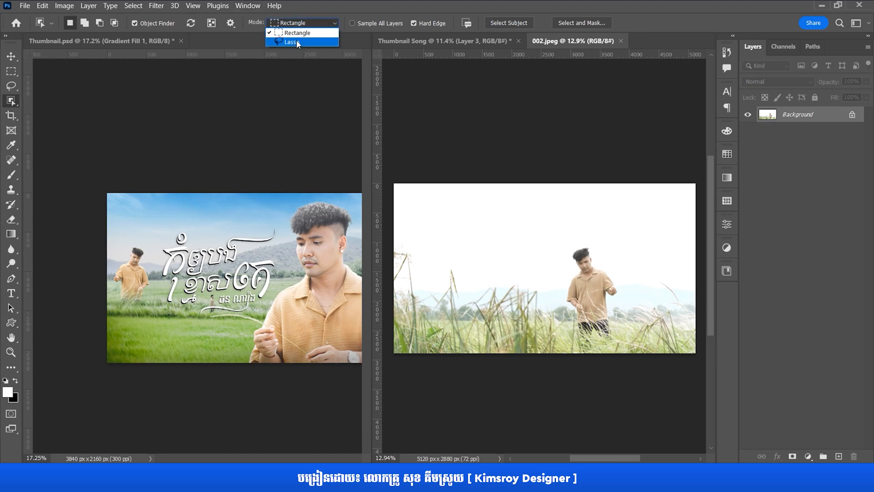
{"action": "left_click", "coordinate": [292, 42]}
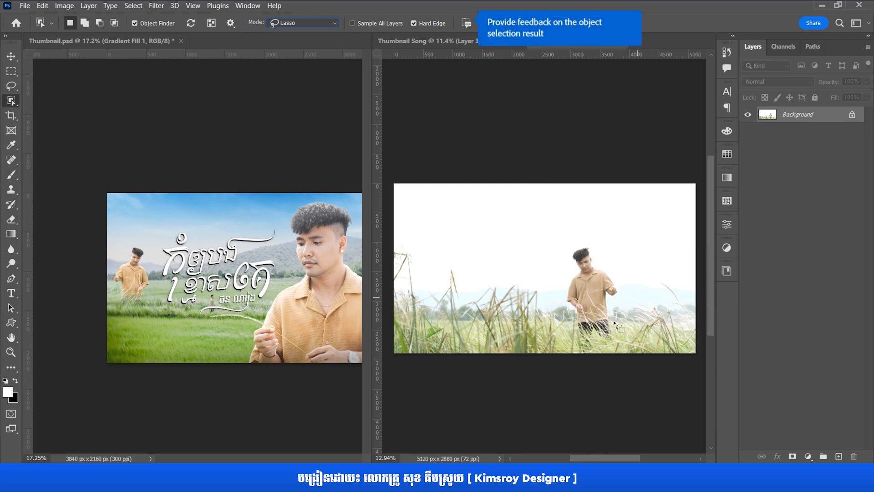
{"action": "mouse_move", "coordinate": [554, 296]}
{"action": "left_mouse_down"}
{"action": "mouse_move", "coordinate": [599, 239]}
{"action": "mouse_move", "coordinate": [631, 283]}
{"action": "mouse_move", "coordinate": [628, 327]}
{"action": "mouse_move", "coordinate": [569, 333]}
{"action": "left_mouse_up"}
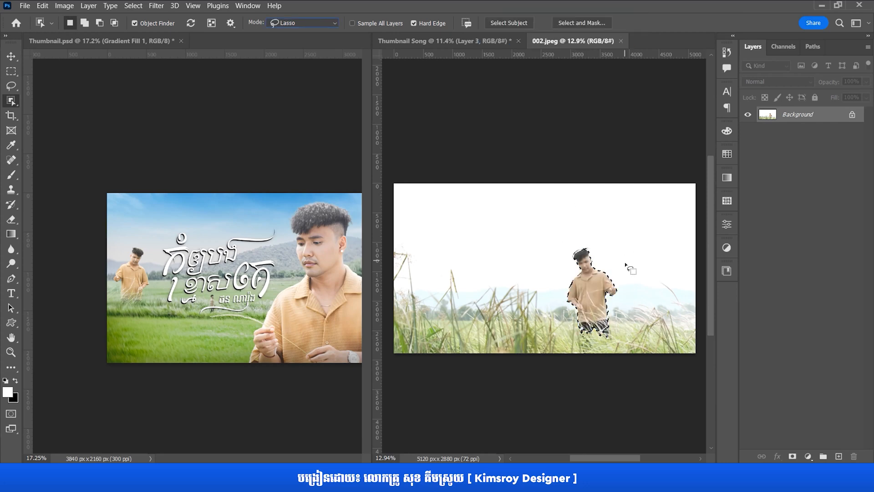
- Copy the selected man to a new layer and bring that cutout into the Thumbnail Song document
{"action": "right_click", "coordinate": [593, 282]}
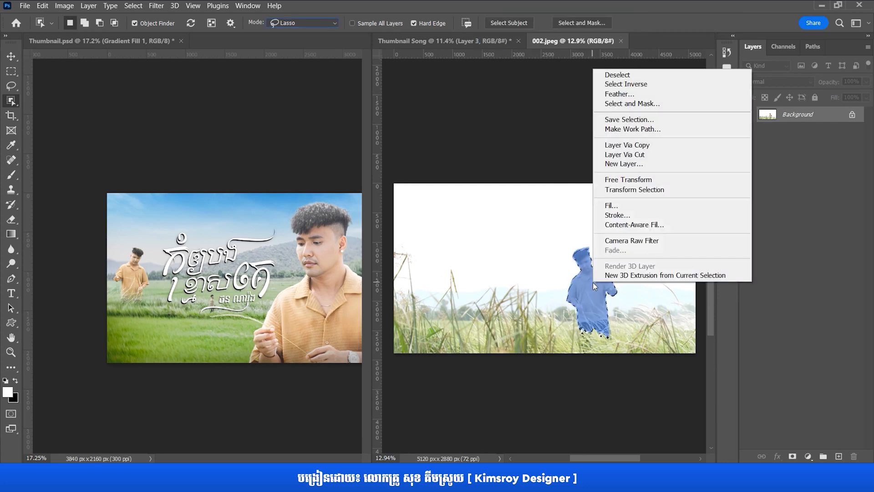
{"action": "left_click", "coordinate": [616, 147]}
{"action": "key", "text": "v"}
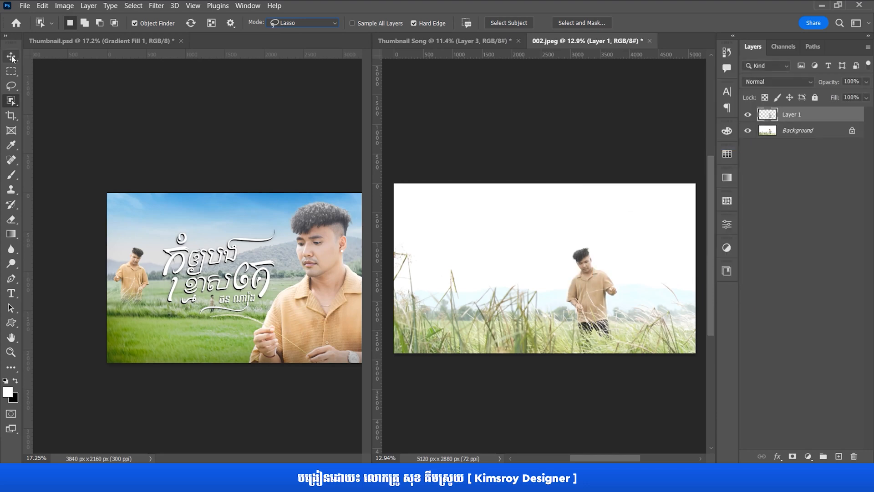
{"action": "left_click_drag", "start_coordinate": [598, 285], "coordinate": [490, 265]}
{"action": "scroll", "coordinate": [494, 264], "scroll_direction": "up", "scroll_amount": 5}
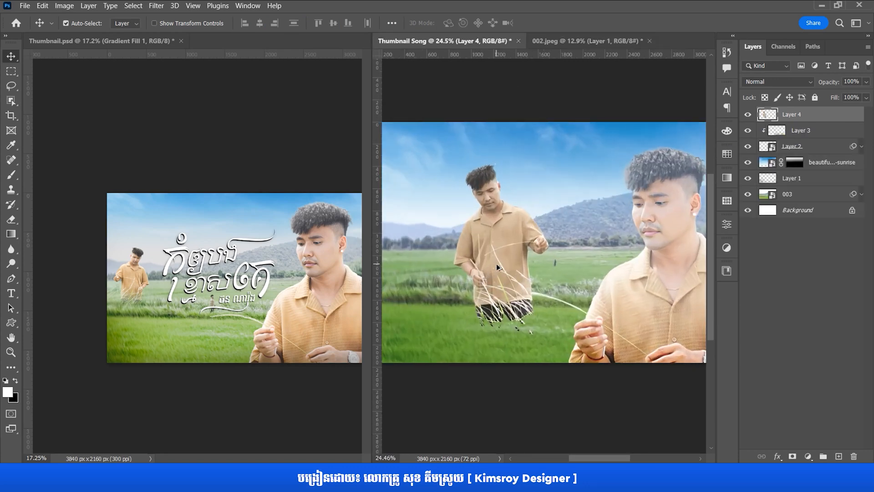
- Flip the standing man's cutout on Layer 4 horizontally to match the figure in the finished thumbnail
{"action": "left_click", "coordinate": [144, 267]}
{"action": "left_click", "coordinate": [503, 220]}
{"action": "key", "text": "ctrl+t"}
{"action": "right_click", "coordinate": [502, 220]}
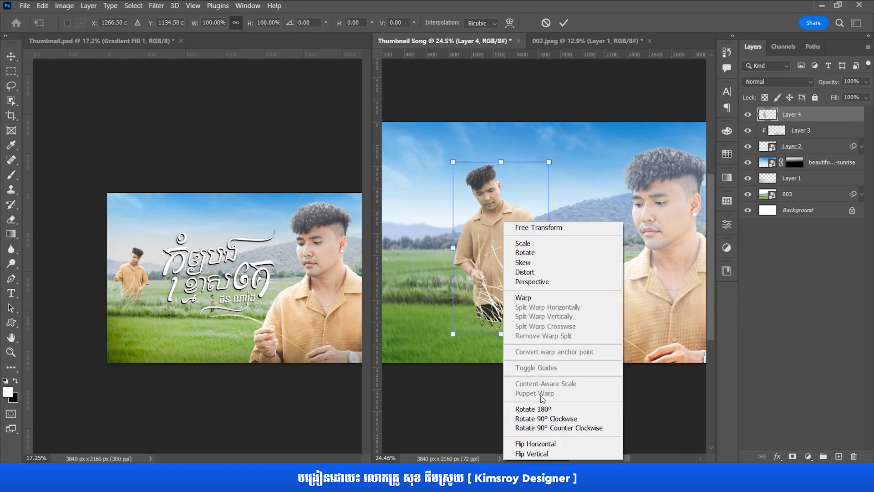
{"action": "left_click", "coordinate": [531, 443]}
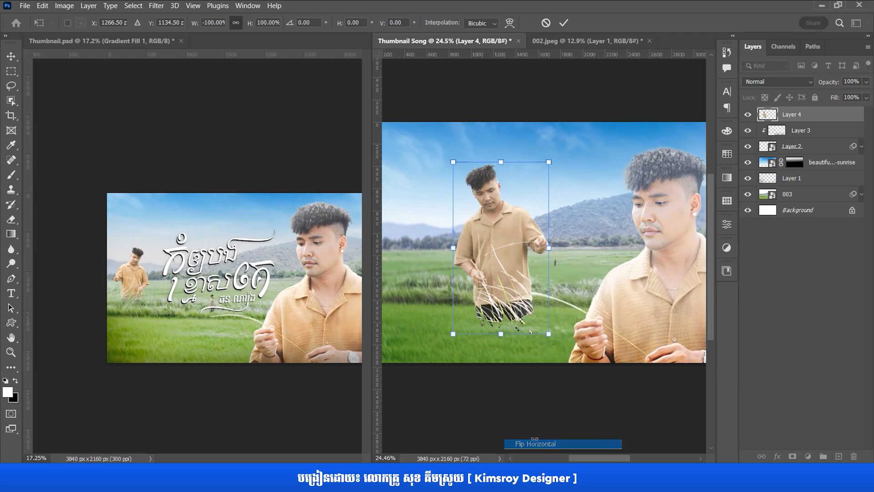
{"action": "left_click", "coordinate": [563, 23]}
- Convert Layer 4 to a Smart Object and scale the standing man's cutout down
{"action": "right_click", "coordinate": [819, 115]}
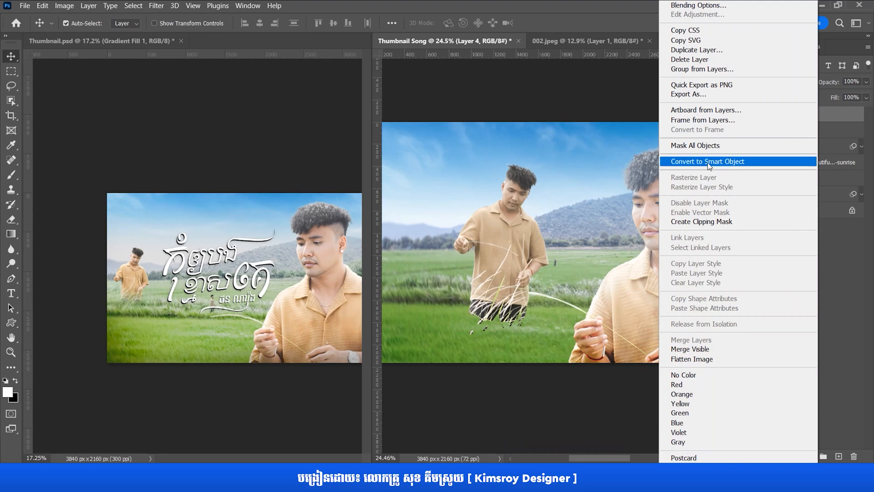
{"action": "left_click", "coordinate": [715, 161]}
{"action": "key", "text": "ctrl+t"}
{"action": "left_click_drag", "start_coordinate": [550, 157], "coordinate": [531, 196]}
{"action": "key", "text": "Return"}
- In 002.jpeg, hide the cutout layer, unlock the Background, and bring the full photo into the Thumbnail Song document
{"action": "left_click", "coordinate": [557, 45]}
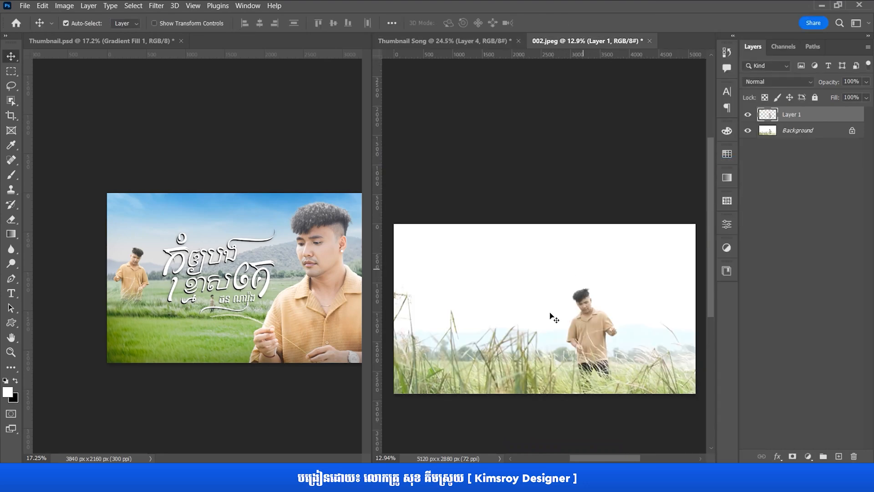
{"action": "left_click_drag", "start_coordinate": [479, 186], "coordinate": [578, 324]}
{"action": "left_click", "coordinate": [748, 115]}
{"action": "left_click", "coordinate": [851, 131]}
{"action": "left_click_drag", "start_coordinate": [582, 380], "coordinate": [515, 296]}
{"action": "scroll", "coordinate": [529, 290], "scroll_direction": "down", "scroll_amount": 2}
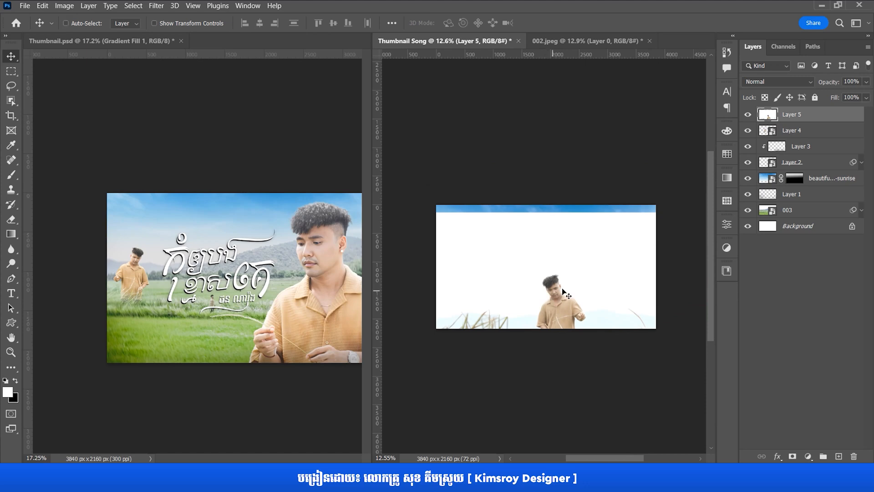
- Scale the full grass photo on Layer 5 to about 38.39% and flip it horizontally over the landscape's left side
{"action": "key", "text": "ctrl+t"}
{"action": "left_click_drag", "start_coordinate": [661, 374], "coordinate": [565, 324]}
{"action": "scroll", "coordinate": [564, 320], "scroll_direction": "up", "scroll_amount": 4}
{"action": "left_click_drag", "start_coordinate": [516, 295], "coordinate": [539, 259]}
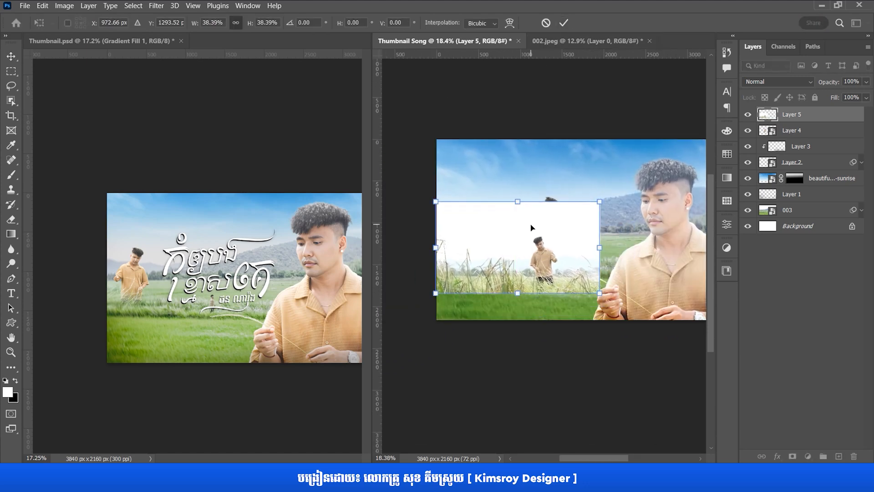
{"action": "right_click", "coordinate": [532, 226]}
{"action": "left_click", "coordinate": [565, 448]}
{"action": "left_click", "coordinate": [563, 23]}
- Move Layer 5 below Layer 4 in the layer order and reposition the grass photo over the landscape
{"action": "scroll", "coordinate": [564, 203], "scroll_direction": "up", "scroll_amount": 1}
{"action": "left_click_drag", "start_coordinate": [795, 117], "coordinate": [796, 138]}
{"action": "scroll", "coordinate": [501, 277], "scroll_direction": "up", "scroll_amount": 1}
{"action": "scroll", "coordinate": [496, 255], "scroll_direction": "down", "scroll_amount": 2}
{"action": "left_click_drag", "start_coordinate": [491, 275], "coordinate": [478, 249]}
- Enlarge the grass photo slightly, move the standing cutout up out of its way, and shift the photo further left
{"action": "key", "text": "ctrl+t"}
{"action": "left_click_drag", "start_coordinate": [600, 290], "coordinate": [609, 294]}
{"action": "key", "text": "Return"}
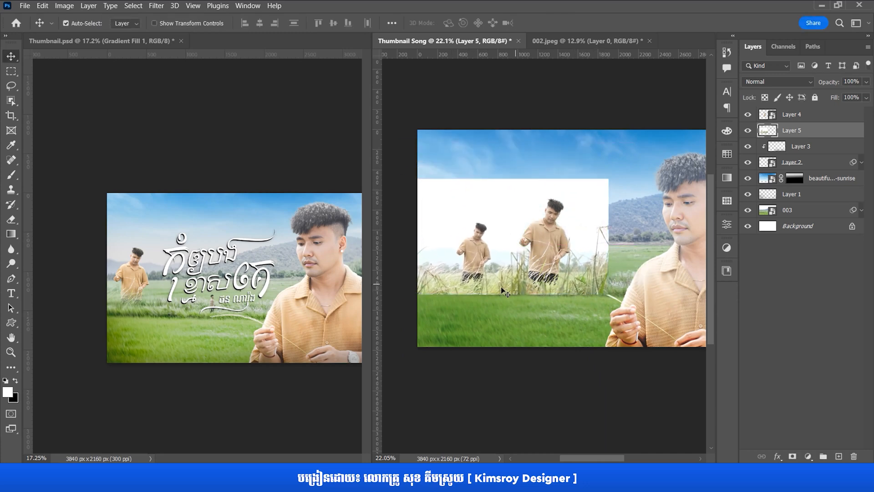
{"action": "left_click_drag", "start_coordinate": [552, 231], "coordinate": [598, 187]}
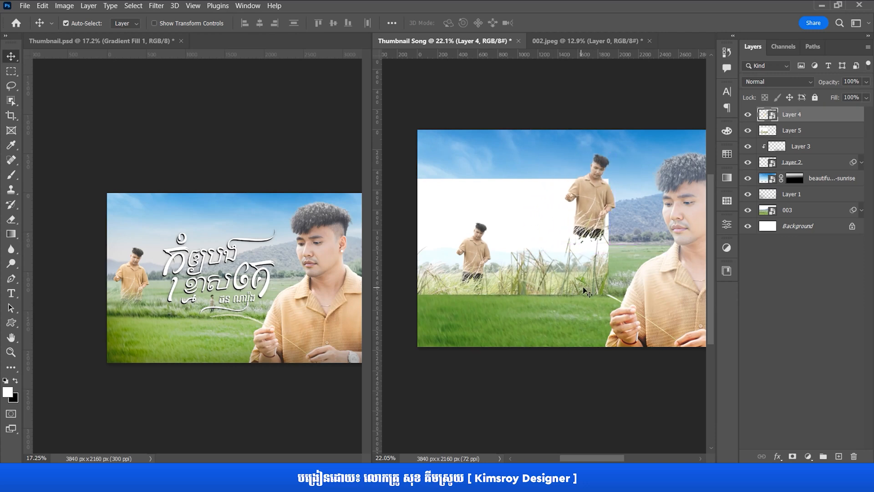
{"action": "left_click_drag", "start_coordinate": [538, 292], "coordinate": [499, 274]}
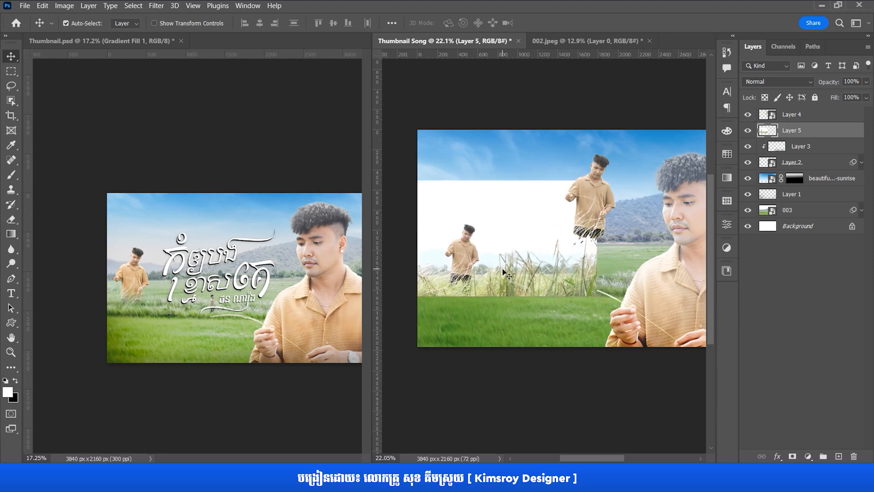
- Add a layer mask to Layer 5 and fade out the photo's white sky and right edge with black-to-transparent gradients
{"action": "left_click", "coordinate": [792, 456]}
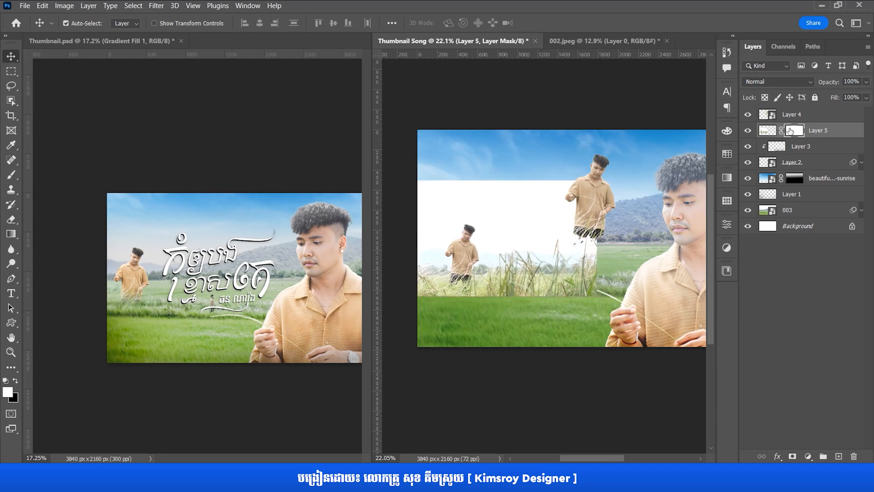
{"action": "left_click", "coordinate": [11, 233]}
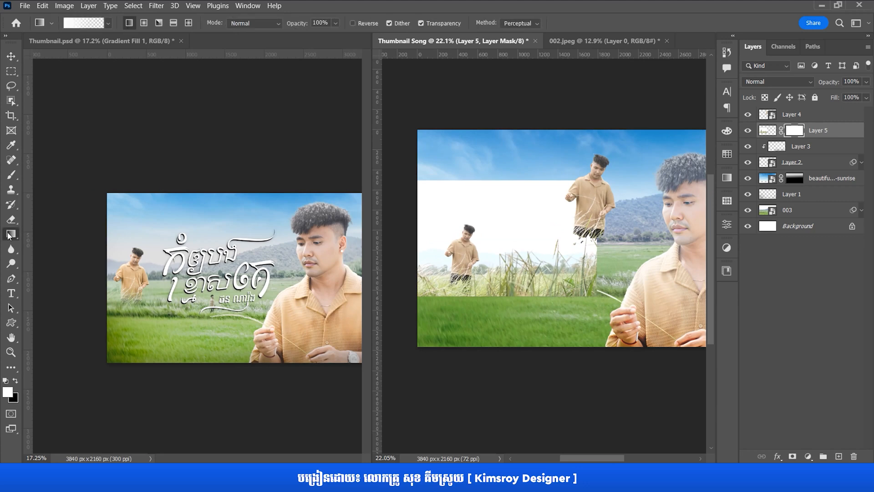
{"action": "left_click", "coordinate": [55, 234]}
{"action": "left_click", "coordinate": [15, 381]}
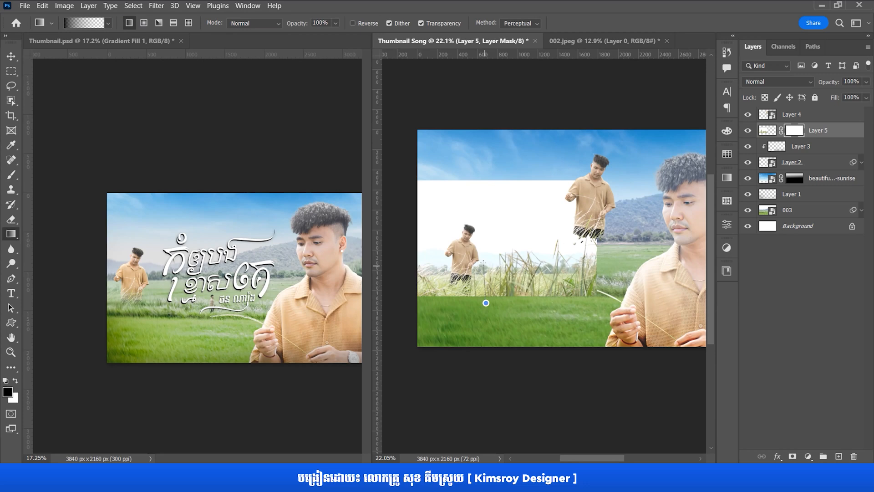
{"action": "left_click_drag", "start_coordinate": [483, 263], "coordinate": [483, 263]}
{"action": "left_click_drag", "start_coordinate": [491, 175], "coordinate": [511, 287]}
{"action": "left_click_drag", "start_coordinate": [491, 208], "coordinate": [494, 290]}
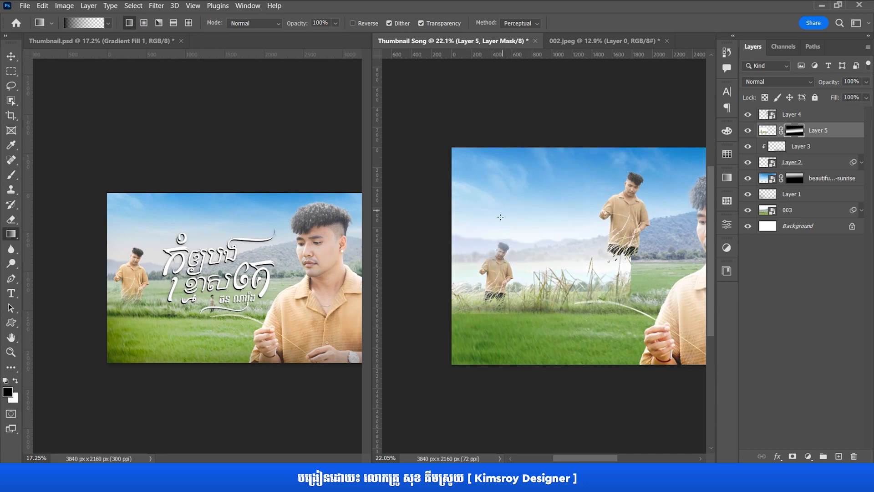
{"action": "left_click_drag", "start_coordinate": [640, 274], "coordinate": [528, 285]}
{"action": "left_click_drag", "start_coordinate": [620, 264], "coordinate": [489, 269]}
- Move the standing cutout onto the matching figure in the grass photo and scale it to fit over that figure
{"action": "key", "text": "v"}
{"action": "left_click_drag", "start_coordinate": [640, 222], "coordinate": [512, 269]}
{"action": "scroll", "coordinate": [512, 270], "scroll_direction": "up", "scroll_amount": 3}
{"action": "key", "text": "ctrl+t"}
{"action": "left_click_drag", "start_coordinate": [526, 191], "coordinate": [502, 210]}
{"action": "mouse_move", "coordinate": [486, 261]}
{"action": "left_mouse_down"}
{"action": "mouse_move", "coordinate": [501, 252]}
{"action": "mouse_move", "coordinate": [500, 261]}
{"action": "left_mouse_up"}
{"action": "key", "text": "Return"}
{"action": "key", "text": "ctrl+t"}
{"action": "left_click_drag", "start_coordinate": [516, 208], "coordinate": [520, 199]}
{"action": "key", "text": "Return"}
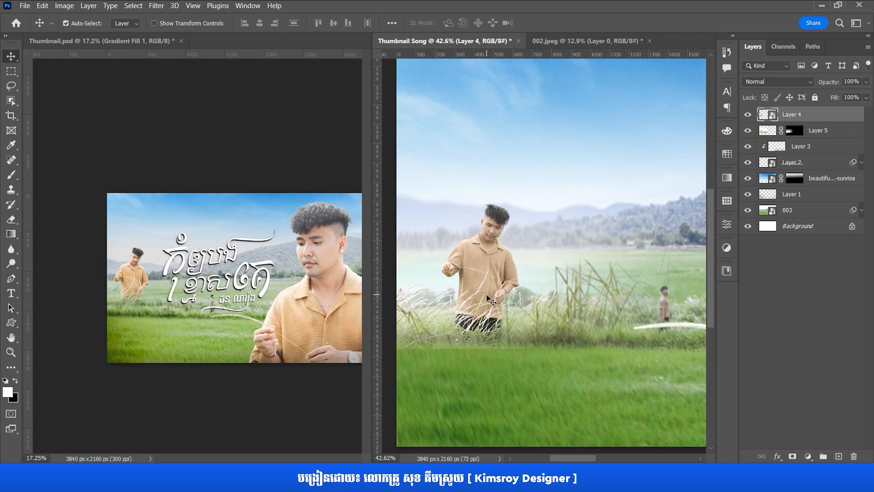
- Add a layer mask to Layer 4 and fade the cutout's legs into the grass with a black-to-transparent gradient
{"action": "left_click", "coordinate": [793, 456]}
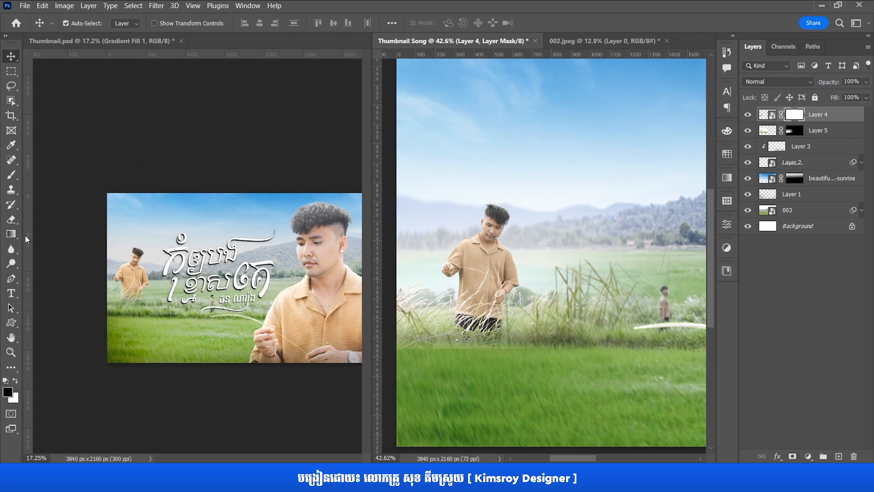
{"action": "key", "text": "ctrl+z"}
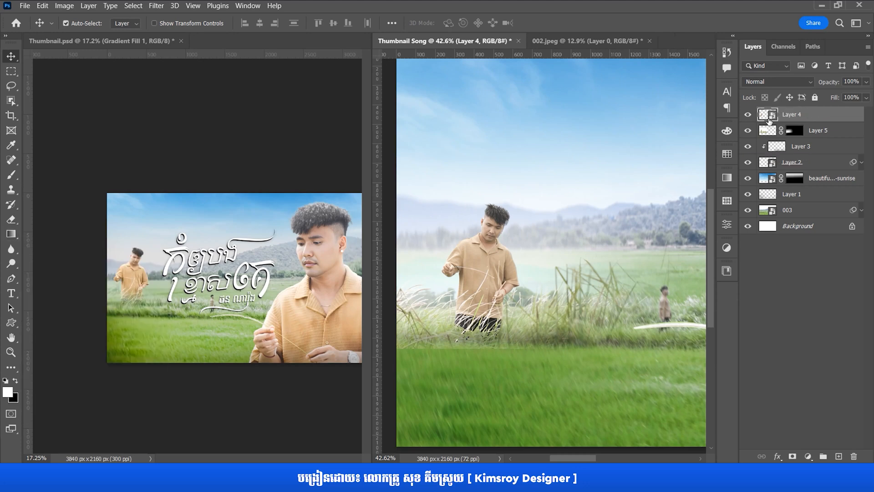
{"action": "left_click", "coordinate": [11, 233]}
{"action": "left_click", "coordinate": [49, 237]}
{"action": "left_click", "coordinate": [16, 381]}
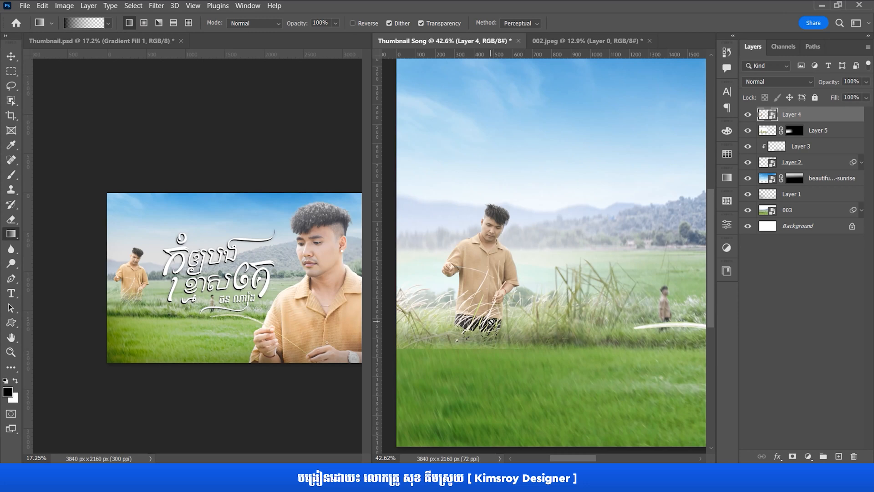
{"action": "left_click", "coordinate": [792, 455]}
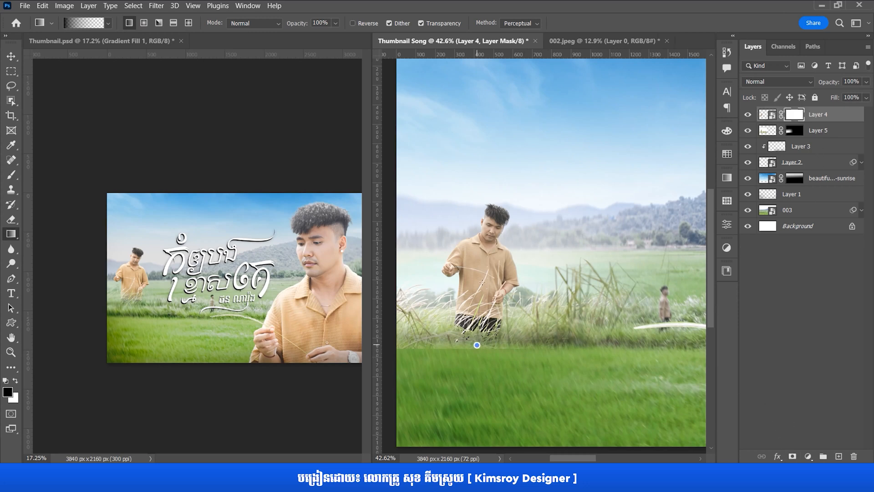
{"action": "scroll", "coordinate": [478, 342], "scroll_direction": "down", "scroll_amount": 3}
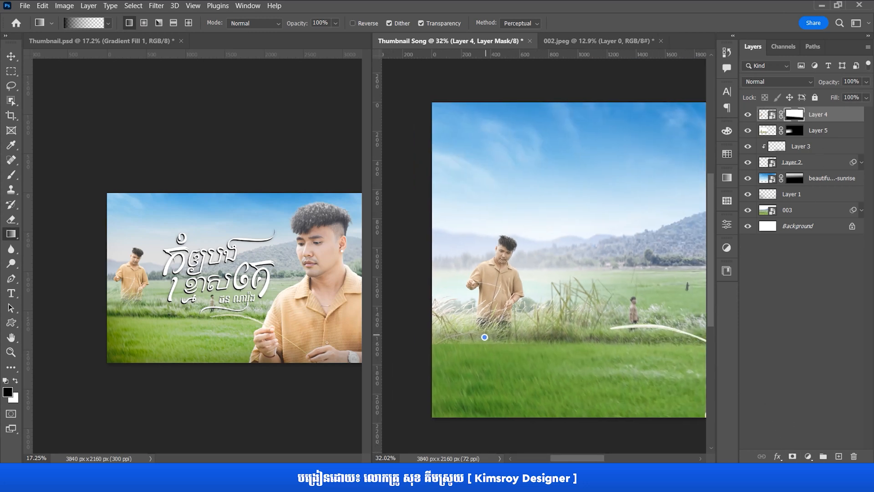
{"action": "left_click_drag", "start_coordinate": [484, 337], "coordinate": [486, 340]}
- Blend the grass photo's lower edge into the field using Layer 5's mask, and select the standing cutout on Layer 4
{"action": "left_click", "coordinate": [748, 131]}
{"action": "left_click", "coordinate": [789, 131]}
{"action": "scroll", "coordinate": [498, 334], "scroll_direction": "down", "scroll_amount": 2}
{"action": "key", "text": "v"}
{"action": "scroll", "coordinate": [496, 330], "scroll_direction": "down", "scroll_amount": 2}
{"action": "scroll", "coordinate": [482, 297], "scroll_direction": "up", "scroll_amount": 4}
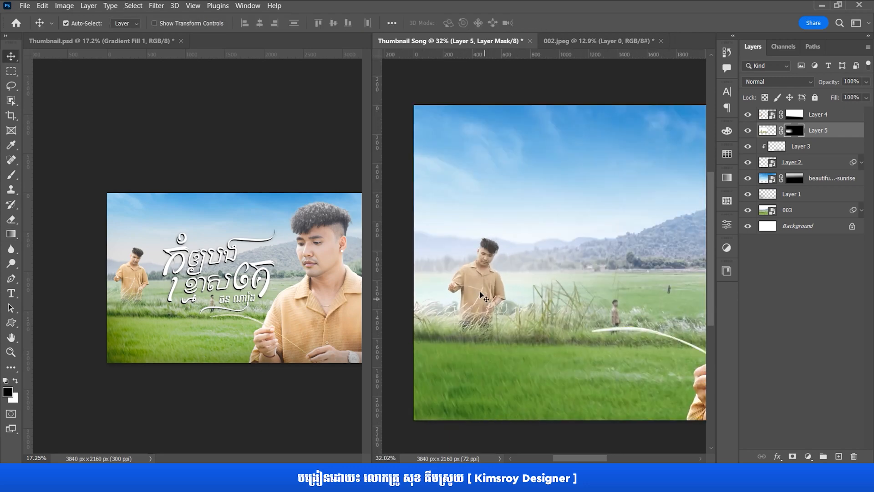
{"action": "left_click", "coordinate": [496, 282]}
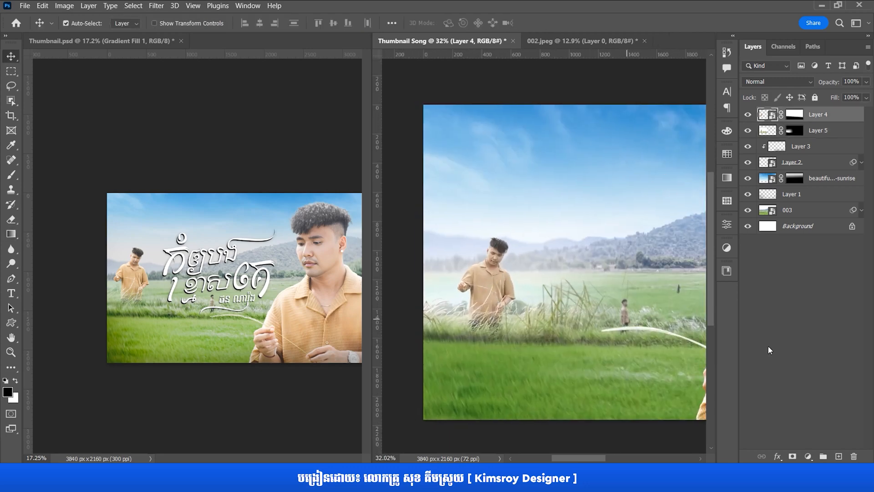
- Add a Vibrance adjustment with vibrance +27 and saturation +28, clipped to the standing cutout on Layer 4
{"action": "left_click", "coordinate": [807, 456]}
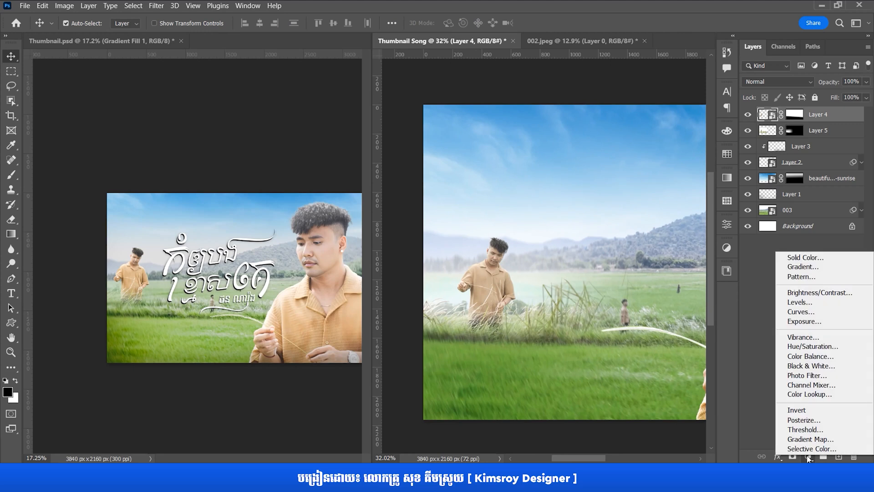
{"action": "left_click", "coordinate": [796, 337]}
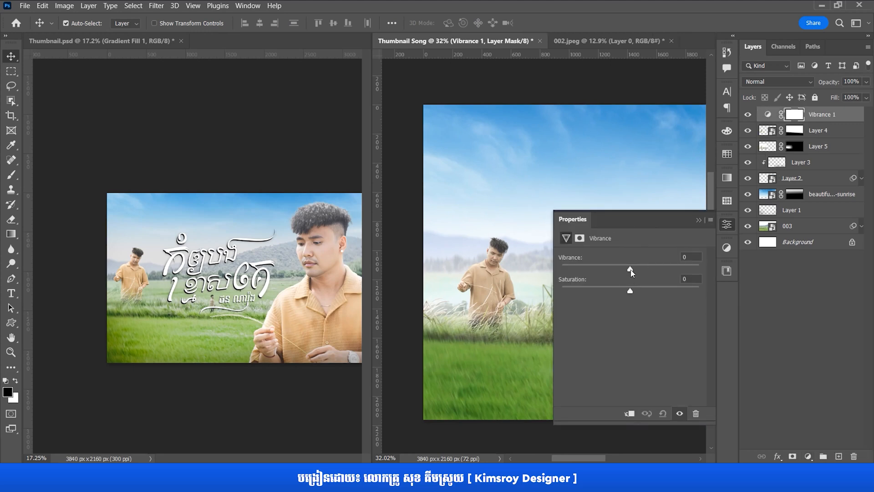
{"action": "left_click_drag", "start_coordinate": [631, 272], "coordinate": [649, 293]}
{"action": "left_click", "coordinate": [629, 414]}
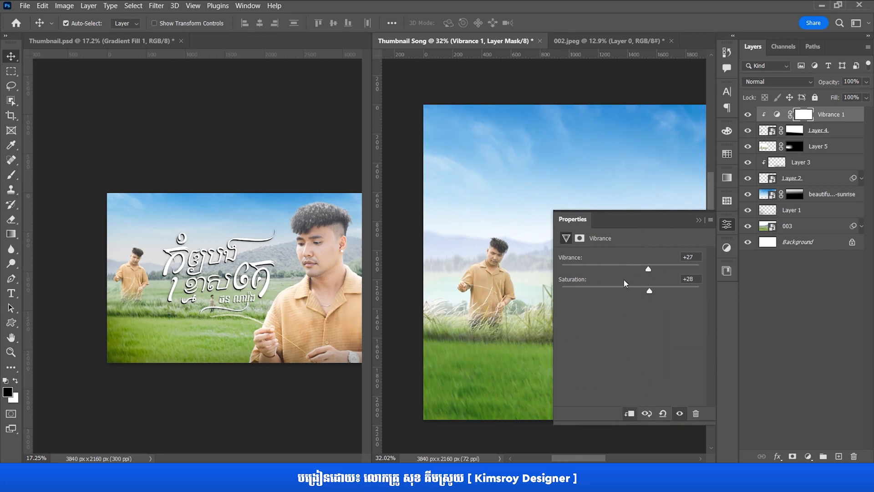
{"action": "left_click", "coordinate": [697, 221]}
- Fade more of the grass photo's pale haze around the standing figure with gradients on Layer 5's mask
{"action": "scroll", "coordinate": [517, 278], "scroll_direction": "up", "scroll_amount": 2}
{"action": "left_click", "coordinate": [502, 265]}
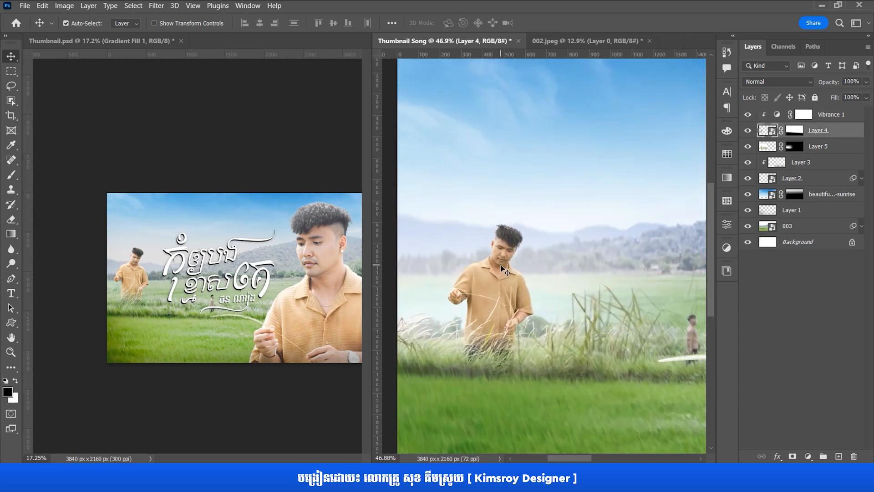
{"action": "scroll", "coordinate": [491, 278], "scroll_direction": "down", "scroll_amount": 3}
{"action": "scroll", "coordinate": [491, 277], "scroll_direction": "up", "scroll_amount": 2}
{"action": "left_click", "coordinate": [481, 293]}
{"action": "left_click", "coordinate": [793, 147]}
{"action": "key", "text": "g"}
{"action": "left_click_drag", "start_coordinate": [433, 290], "coordinate": [491, 283]}
{"action": "mouse_move", "coordinate": [563, 228]}
{"action": "left_mouse_down"}
{"action": "mouse_move", "coordinate": [535, 321]}
{"action": "mouse_move", "coordinate": [474, 305]}
{"action": "left_mouse_up"}
- Check the standing figure's blend and the whole composite against the reference thumbnail
{"action": "scroll", "coordinate": [517, 308], "scroll_direction": "down", "scroll_amount": 3}
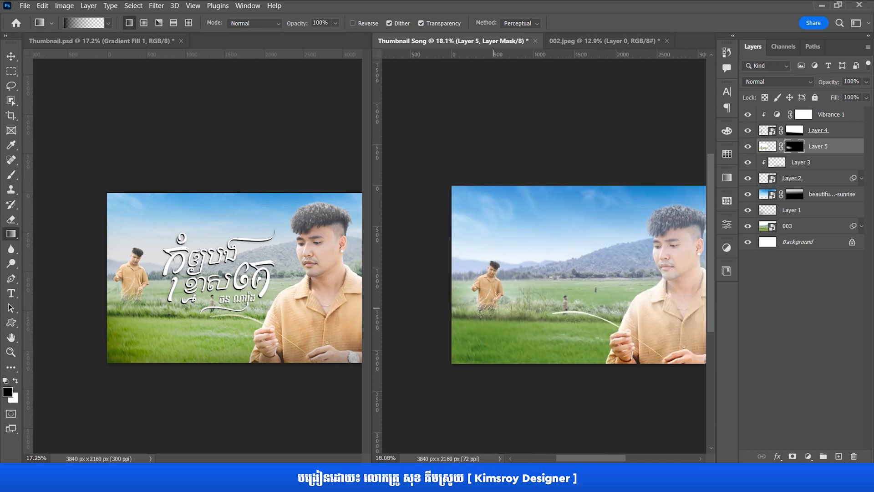
{"action": "scroll", "coordinate": [477, 314], "scroll_direction": "up", "scroll_amount": 3}
{"action": "key", "text": "v"}
{"action": "scroll", "coordinate": [503, 304], "scroll_direction": "down", "scroll_amount": 3}
{"action": "left_click_drag", "start_coordinate": [538, 330], "coordinate": [488, 343]}
{"action": "scroll", "coordinate": [498, 318], "scroll_direction": "down", "scroll_amount": 3}
{"action": "scroll", "coordinate": [498, 318], "scroll_direction": "up", "scroll_amount": 3}
{"action": "scroll", "coordinate": [483, 338], "scroll_direction": "down", "scroll_amount": 2}
{"action": "scroll", "coordinate": [483, 338], "scroll_direction": "up", "scroll_amount": 2}
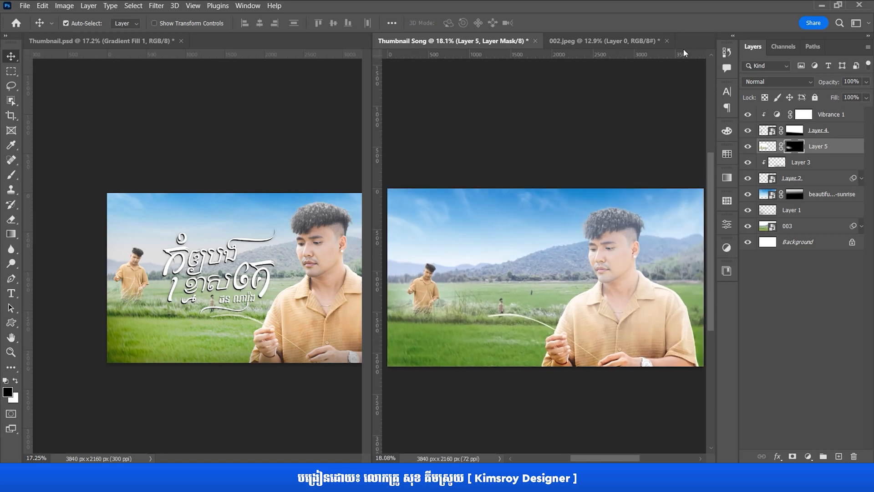
- Switch to the Illustrator document containing the black Khmer title lettering
{"action": "key", "text": "alt+Tab"}
{"action": "left_click_drag", "start_coordinate": [529, 342], "coordinate": [476, 95]}
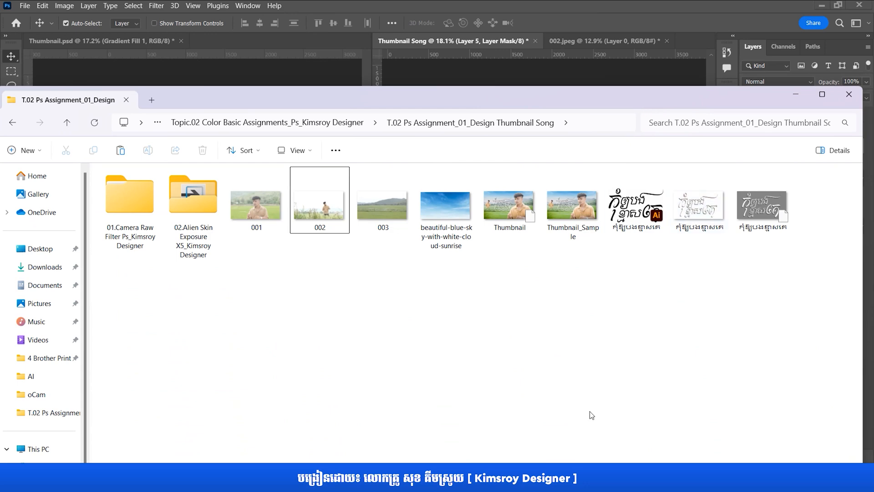
{"action": "left_click", "coordinate": [796, 94]}
{"action": "left_click", "coordinate": [625, 476]}
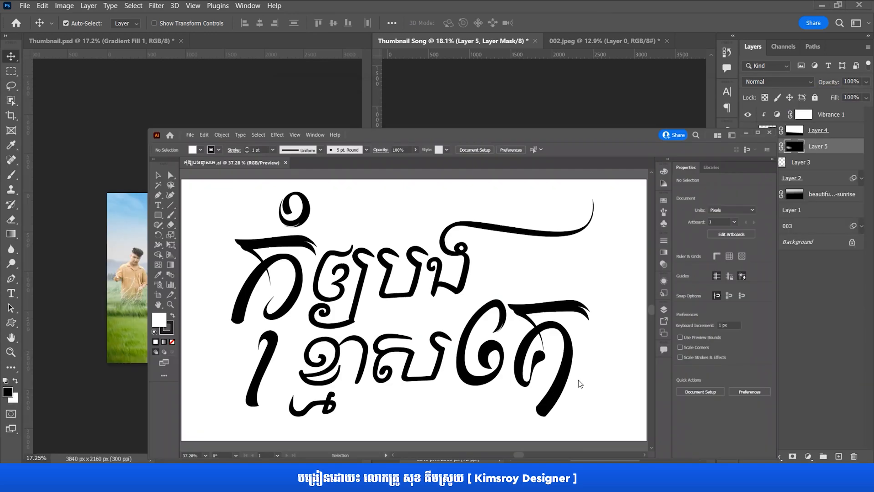
{"action": "scroll", "coordinate": [445, 271], "scroll_direction": "down", "scroll_amount": 3}
{"action": "scroll", "coordinate": [462, 309], "scroll_direction": "up", "scroll_amount": 3}
{"action": "left_click_drag", "start_coordinate": [447, 299], "coordinate": [463, 334]}
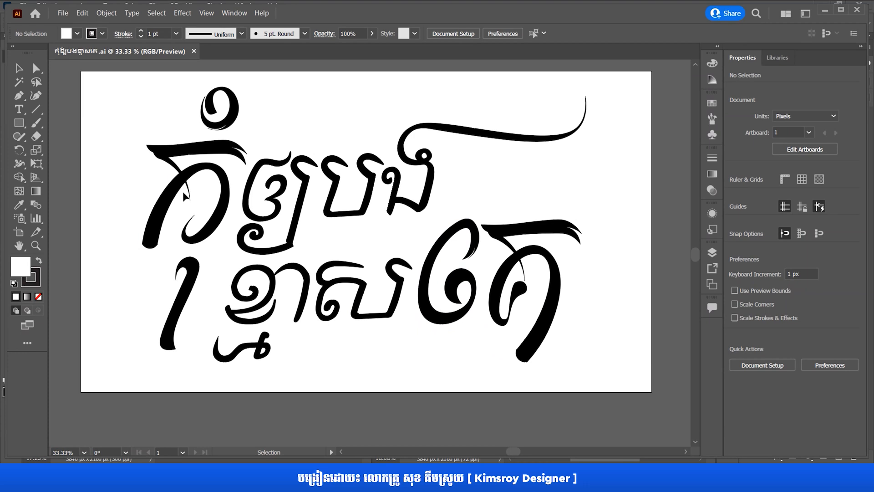
- Select all of the Khmer title lettering on the artboard and copy it
{"action": "scroll", "coordinate": [169, 160], "scroll_direction": "down", "scroll_amount": 2}
{"action": "left_click_drag", "start_coordinate": [188, 159], "coordinate": [451, 337]}
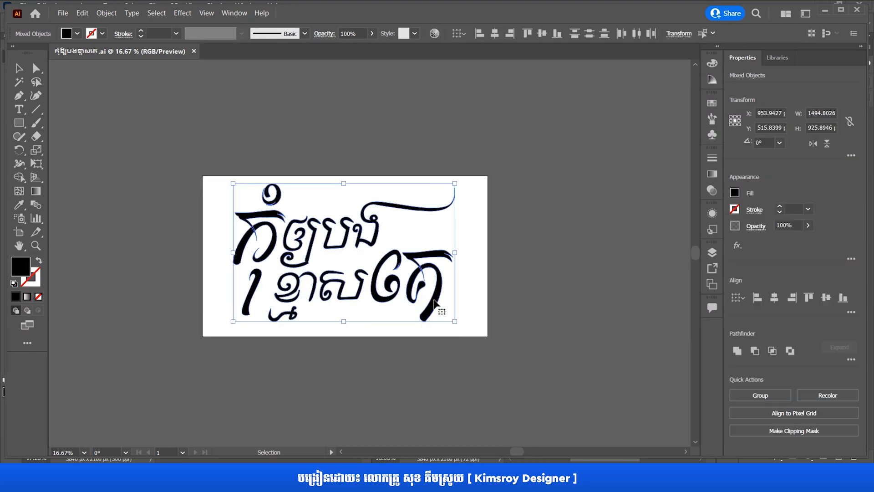
{"action": "right_click", "coordinate": [435, 299]}
{"action": "left_click", "coordinate": [461, 85]}
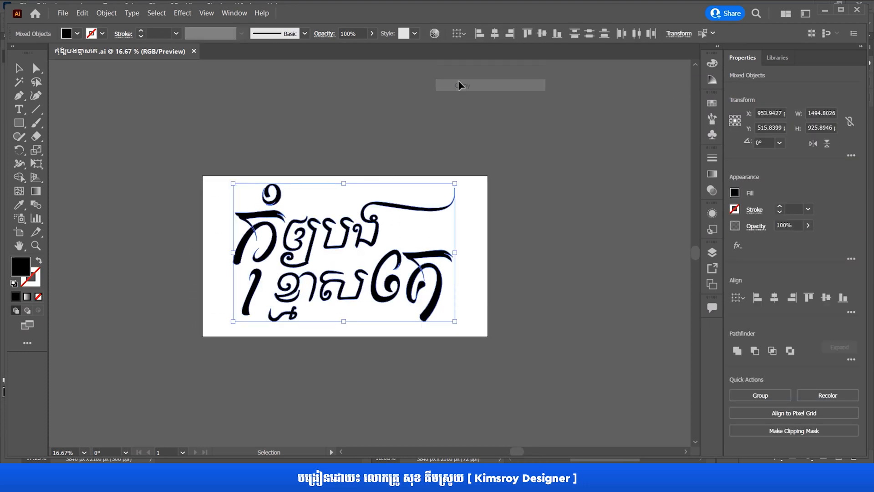
- Switch back to Photoshop and paste the lettering into the Thumbnail Song document as a Smart Object above the sky layer
{"action": "key", "text": "alt+Tab"}
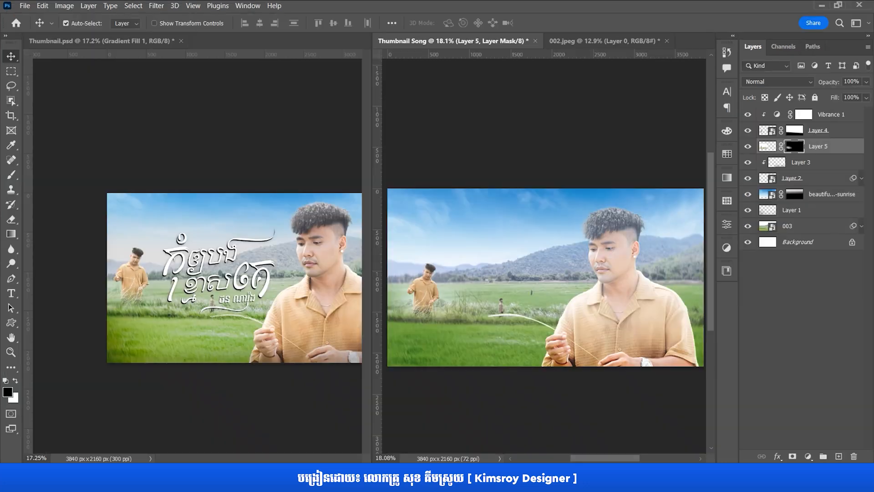
{"action": "left_click_drag", "start_coordinate": [505, 269], "coordinate": [493, 268]}
{"action": "scroll", "coordinate": [492, 258], "scroll_direction": "down", "scroll_amount": 3}
{"action": "left_click", "coordinate": [501, 257]}
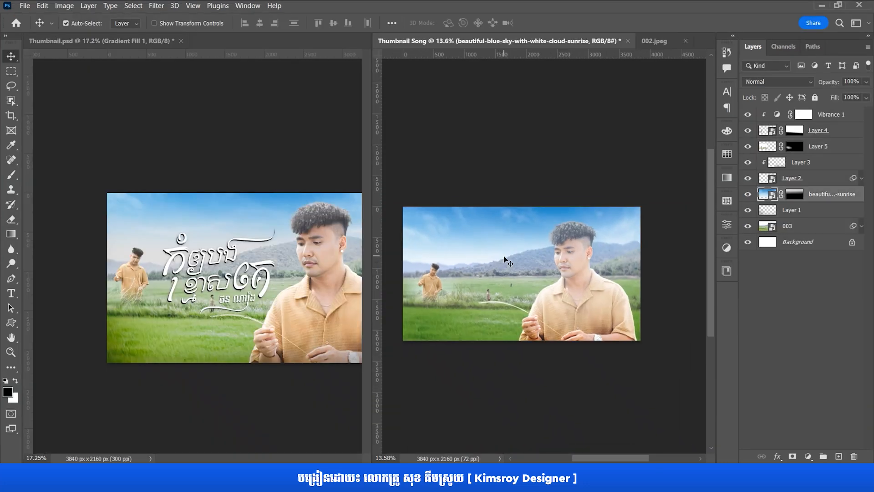
{"action": "key", "text": "ctrl+v"}
{"action": "left_click_drag", "start_coordinate": [457, 93], "coordinate": [625, 122]}
{"action": "left_click", "coordinate": [648, 148]}
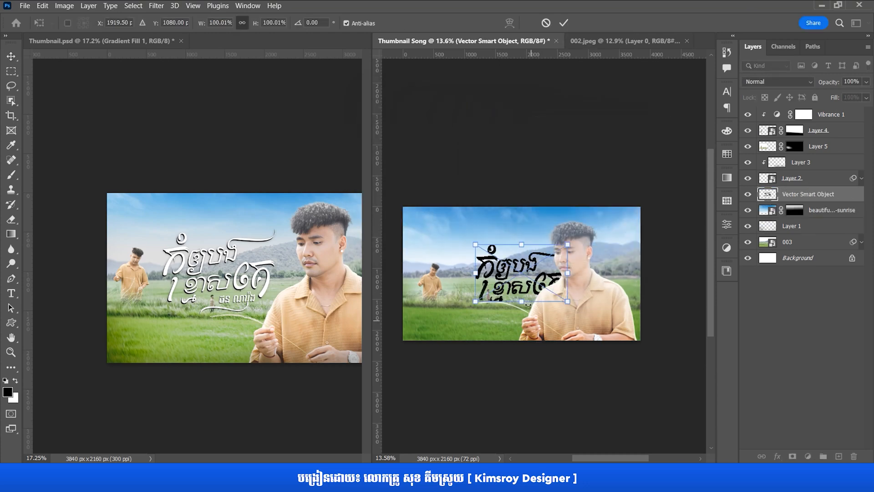
- Position the title between the two figures and distort its corners so the lettering slants upward to the right
{"action": "scroll", "coordinate": [503, 296], "scroll_direction": "up", "scroll_amount": 2}
{"action": "left_click_drag", "start_coordinate": [512, 261], "coordinate": [475, 246]}
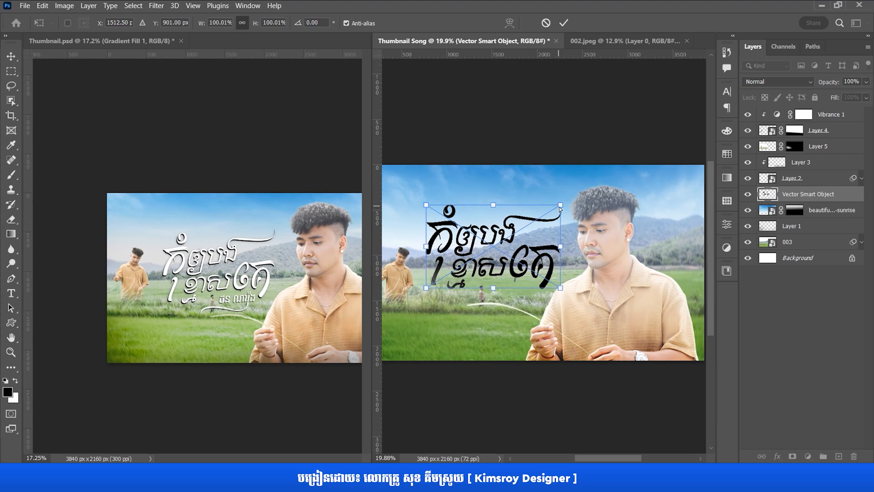
{"action": "left_click_drag", "start_coordinate": [562, 290], "coordinate": [561, 266]}
{"action": "left_click_drag", "start_coordinate": [426, 287], "coordinate": [429, 285]}
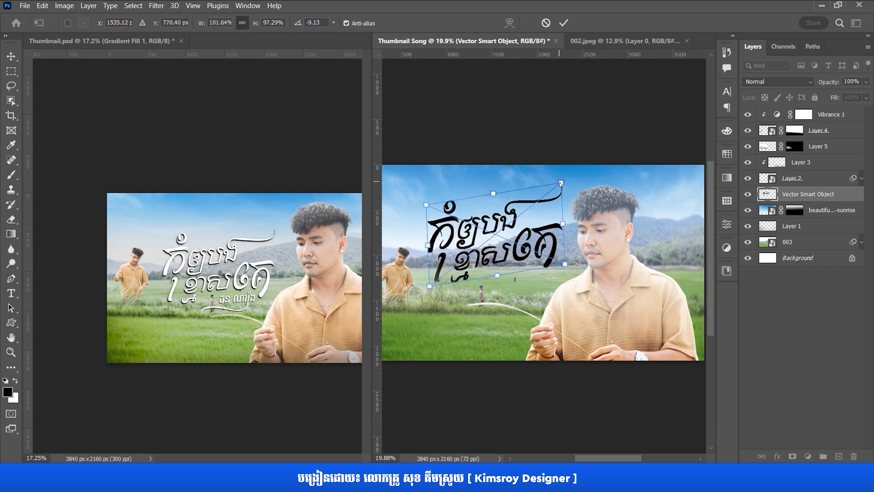
{"action": "left_click_drag", "start_coordinate": [561, 182], "coordinate": [559, 185]}
{"action": "left_click", "coordinate": [563, 23]}
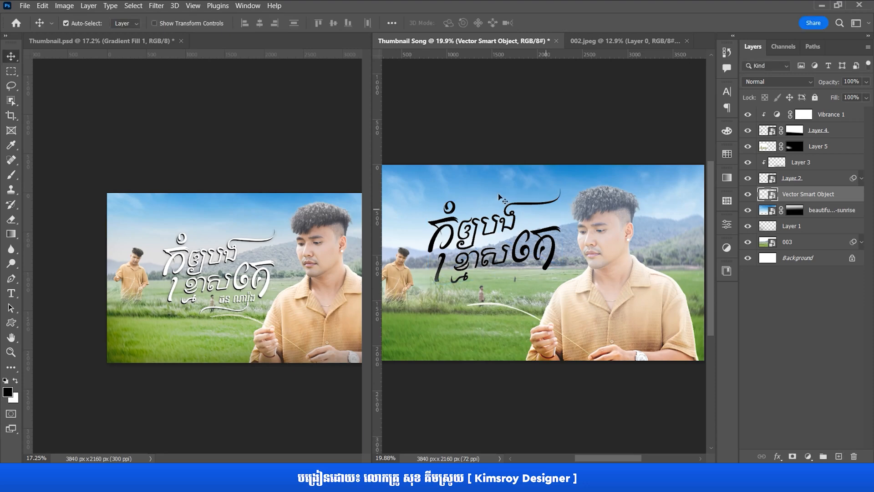
- Shift the title slightly downward and bring its Vector Smart Object layer to the top of the layer stack
{"action": "left_click_drag", "start_coordinate": [539, 258], "coordinate": [537, 282]}
{"action": "scroll", "coordinate": [514, 290], "scroll_direction": "up", "scroll_amount": 3}
{"action": "left_click_drag", "start_coordinate": [808, 194], "coordinate": [802, 111]}
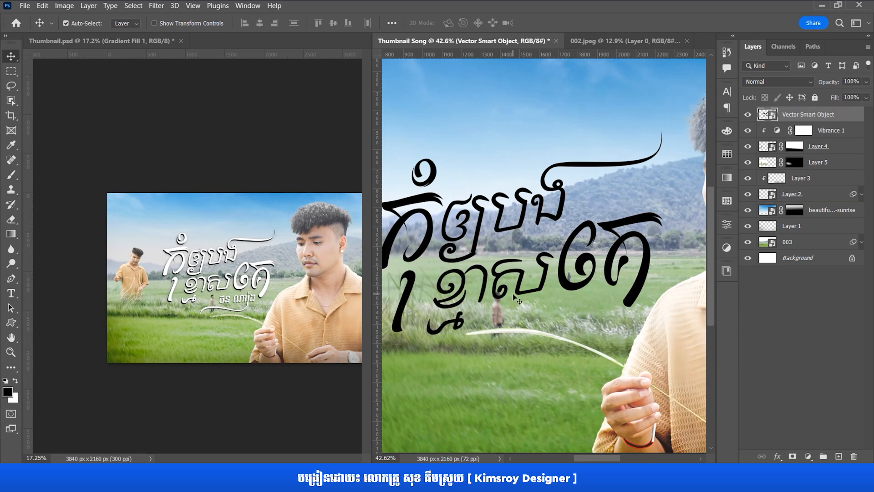
- Scale the title down slightly and nudge it into place above the curved grass stem
{"action": "scroll", "coordinate": [514, 298], "scroll_direction": "down", "scroll_amount": 4}
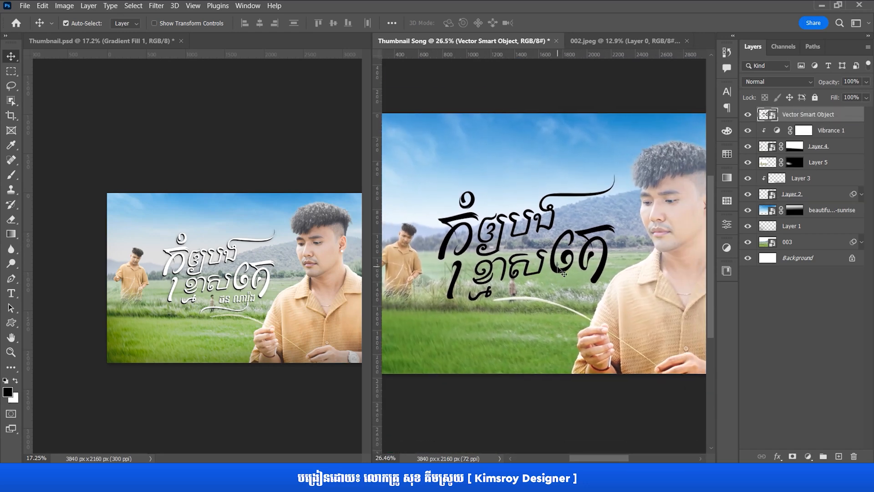
{"action": "key", "text": "ctrl+t"}
{"action": "left_click_drag", "start_coordinate": [615, 173], "coordinate": [602, 183]}
{"action": "key", "text": "Return"}
{"action": "left_click_drag", "start_coordinate": [584, 281], "coordinate": [583, 275]}
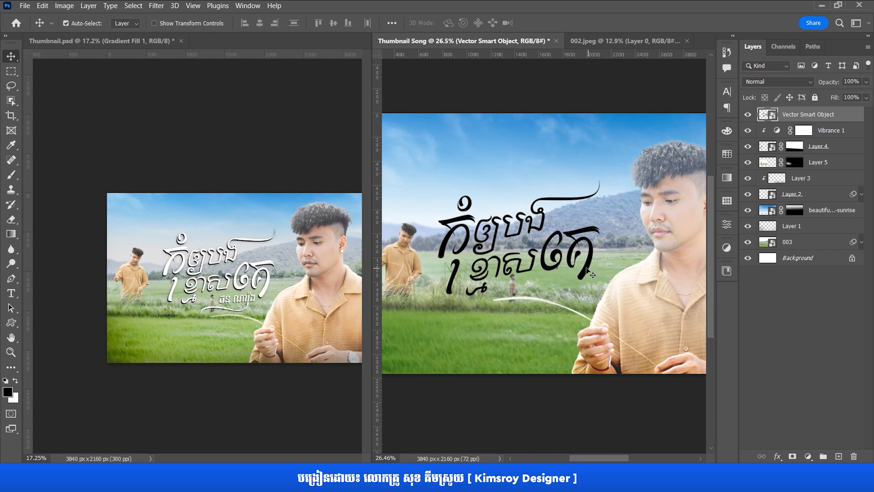
{"action": "left_click_drag", "start_coordinate": [587, 271], "coordinate": [588, 267]}
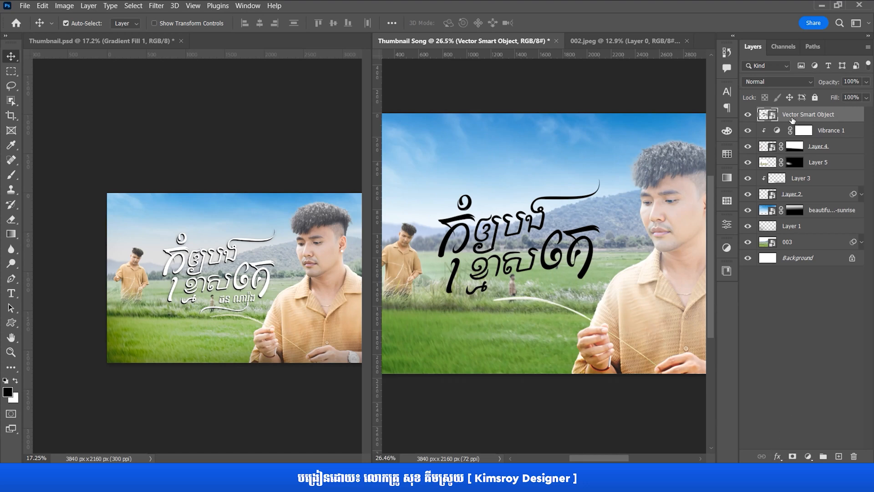
- Enable a Gradient Overlay layer style on the title and keep the lettering visible beside the settings
{"action": "left_click", "coordinate": [777, 456]}
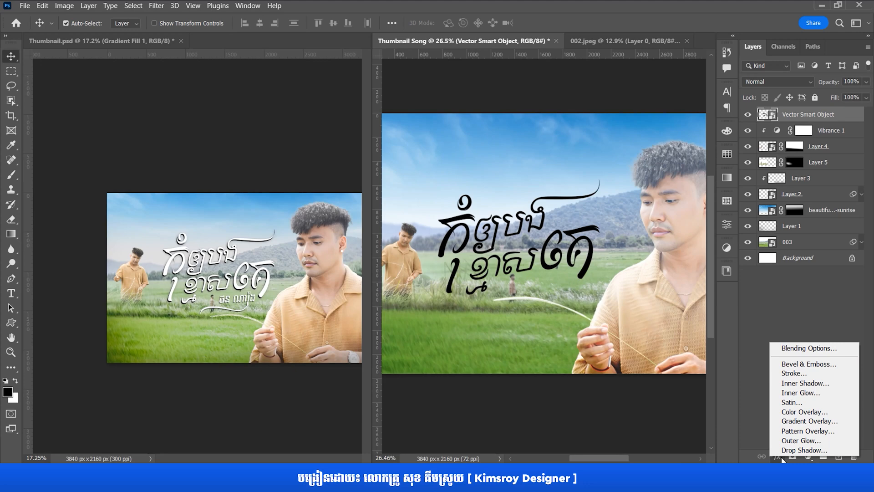
{"action": "left_click", "coordinate": [801, 421]}
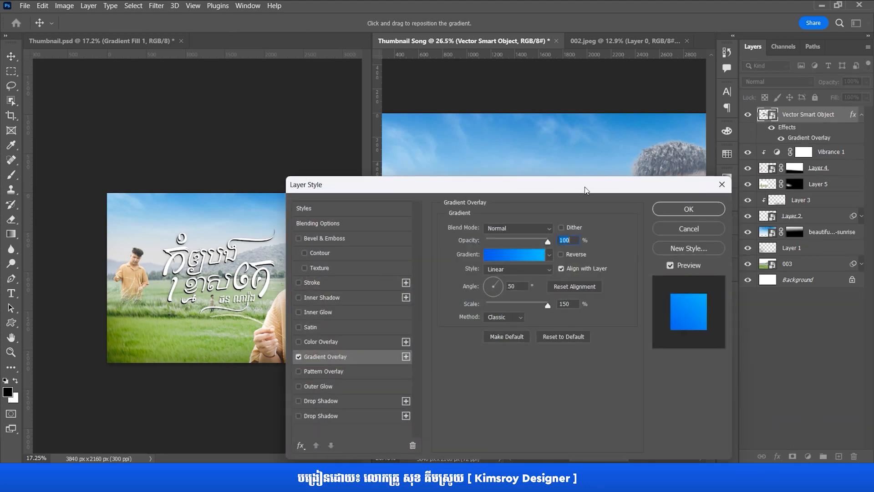
{"action": "left_click_drag", "start_coordinate": [587, 192], "coordinate": [637, 340]}
{"action": "left_click_drag", "start_coordinate": [542, 345], "coordinate": [439, 294]}
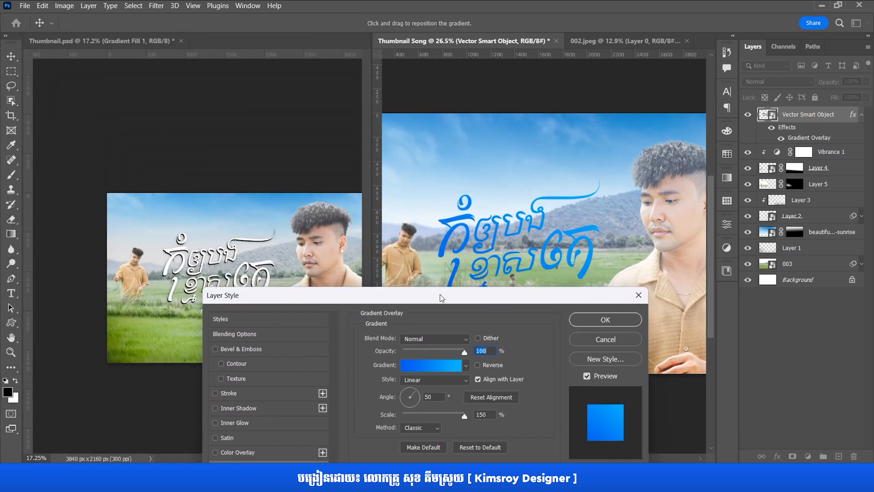
- Try the Purple_01 and Purple_02 gradient presets for the title's overlay
{"action": "left_click", "coordinate": [427, 365]}
{"action": "left_click_drag", "start_coordinate": [383, 99], "coordinate": [654, 145]}
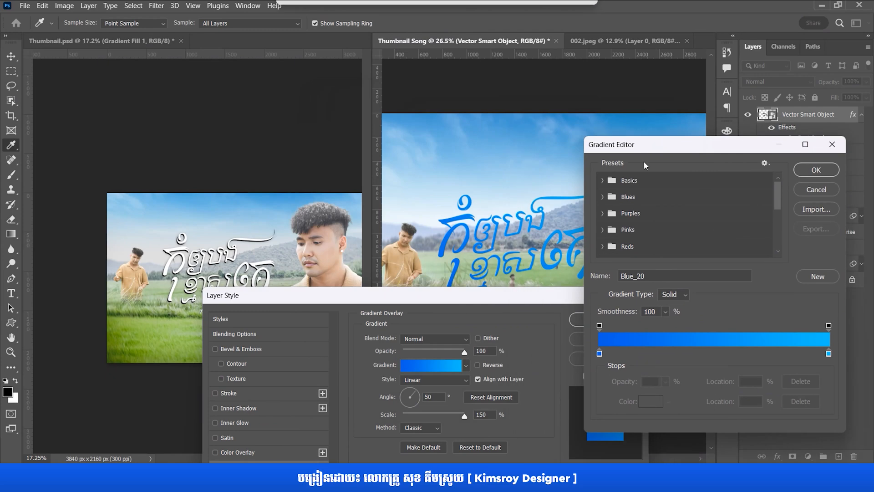
{"action": "left_click", "coordinate": [602, 214]}
{"action": "left_click", "coordinate": [620, 231]}
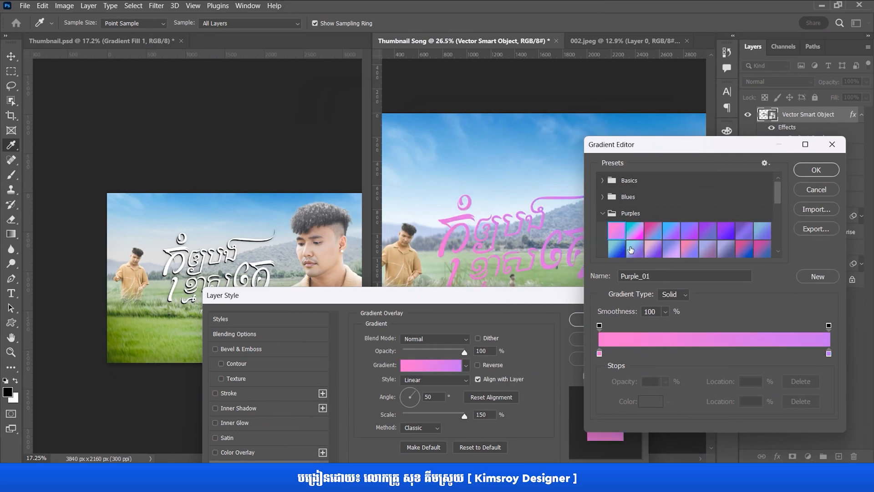
{"action": "left_click", "coordinate": [641, 230]}
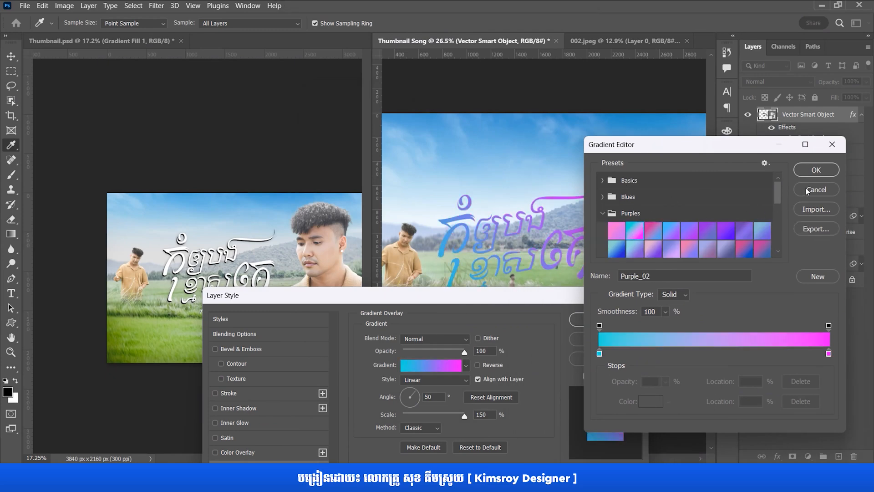
{"action": "left_click", "coordinate": [814, 189]}
- Turn off the title's Gradient Overlay and apply a white Color Overlay at 100% opacity
{"action": "left_click_drag", "start_coordinate": [400, 301], "coordinate": [755, 122]}
{"action": "left_click", "coordinate": [570, 284]}
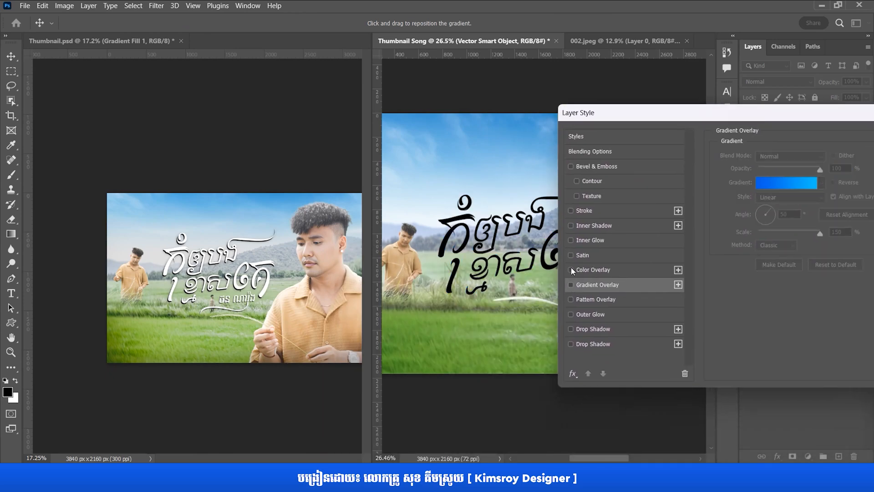
{"action": "left_click", "coordinate": [587, 271]}
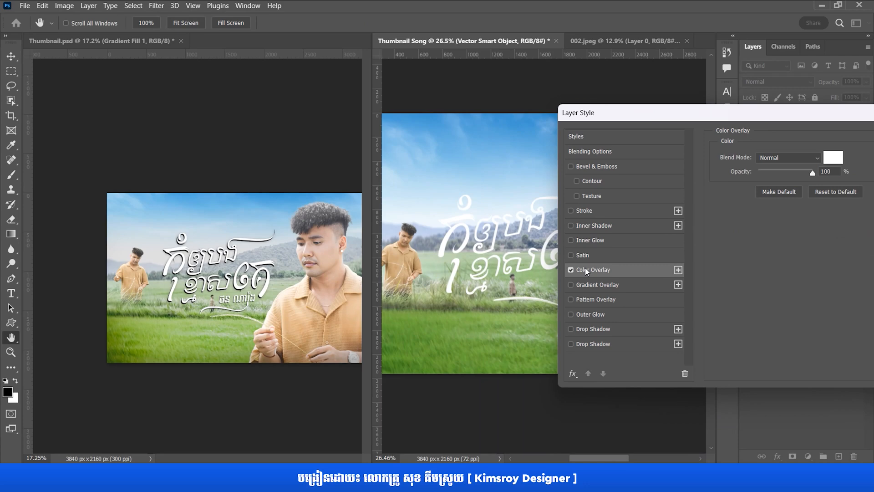
{"action": "left_click_drag", "start_coordinate": [757, 113], "coordinate": [780, 155]}
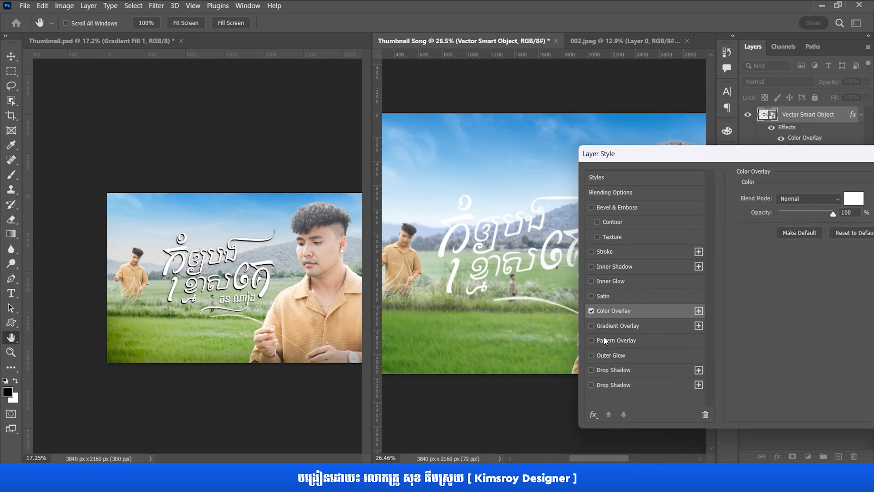
- Add a black Drop Shadow to the title at 100% opacity, keeping the lettering visible beside the settings
{"action": "left_click", "coordinate": [609, 387]}
{"action": "left_click_drag", "start_coordinate": [641, 165], "coordinate": [48, 177]}
{"action": "left_click_drag", "start_coordinate": [262, 181], "coordinate": [538, 325]}
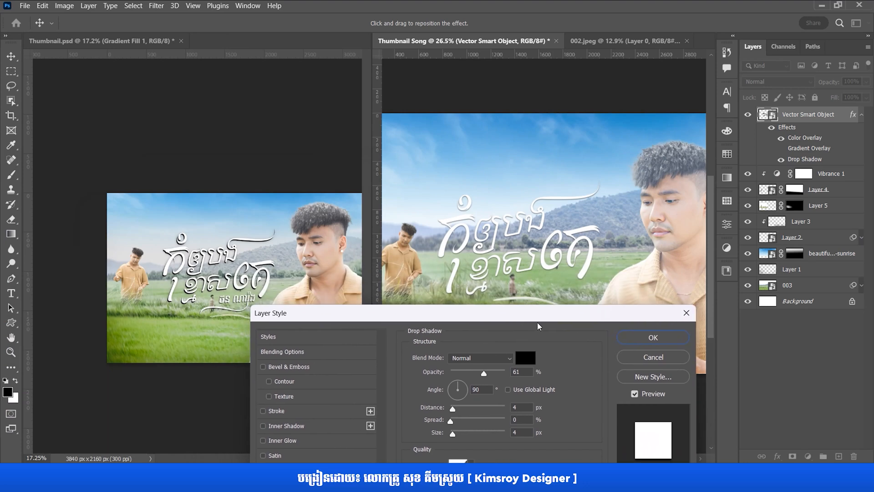
{"action": "left_click_drag", "start_coordinate": [489, 372], "coordinate": [535, 374]}
{"action": "left_click_drag", "start_coordinate": [551, 315], "coordinate": [626, 304]}
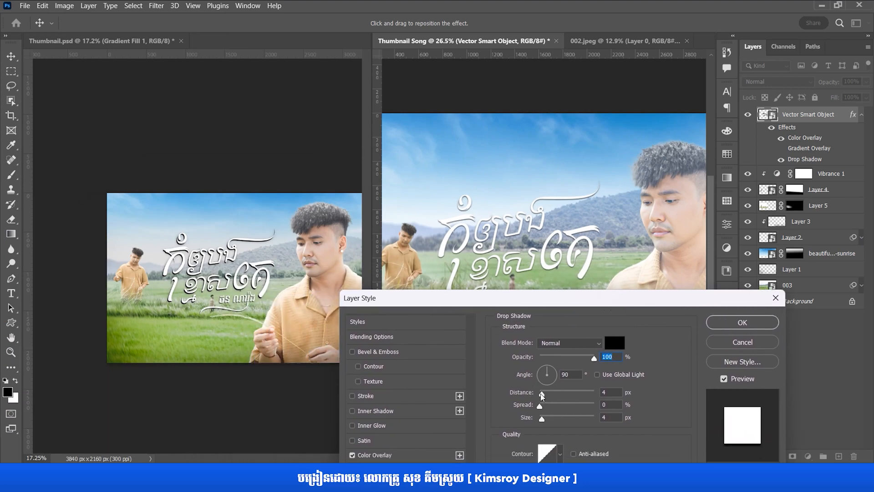
{"action": "left_click_drag", "start_coordinate": [513, 301], "coordinate": [497, 313]}
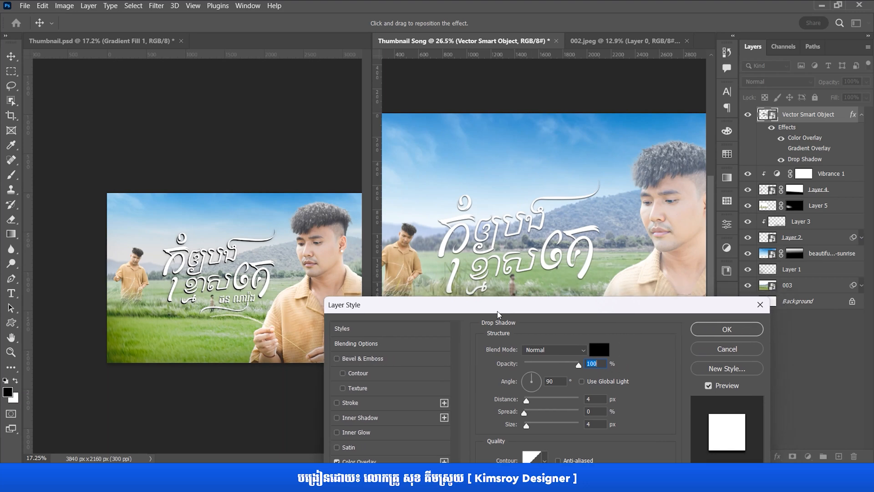
- Set the title's drop shadow to a 50° angle, 22 px distance and 0 px size, and apply the layer style
{"action": "left_click_drag", "start_coordinate": [527, 401], "coordinate": [521, 426]}
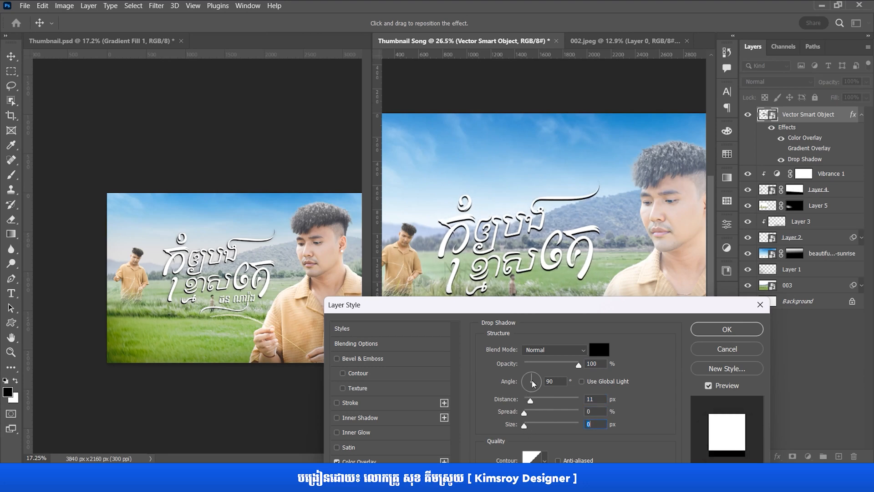
{"action": "mouse_move", "coordinate": [533, 384]}
{"action": "left_mouse_down"}
{"action": "mouse_move", "coordinate": [538, 392]}
{"action": "mouse_move", "coordinate": [524, 387]}
{"action": "left_mouse_up"}
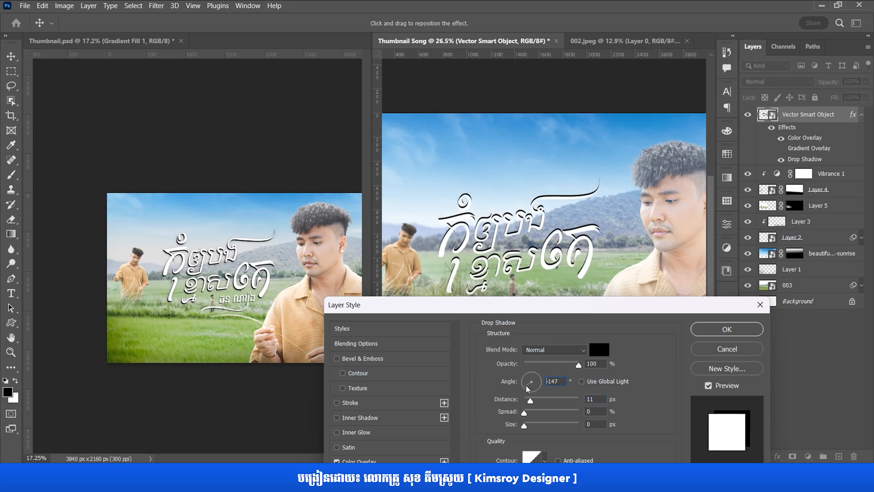
{"action": "mouse_move", "coordinate": [580, 238]}
{"action": "left_mouse_down"}
{"action": "mouse_move", "coordinate": [567, 259]}
{"action": "mouse_move", "coordinate": [571, 268]}
{"action": "mouse_move", "coordinate": [592, 246]}
{"action": "left_mouse_up"}
{"action": "left_click_drag", "start_coordinate": [572, 304], "coordinate": [526, 321]}
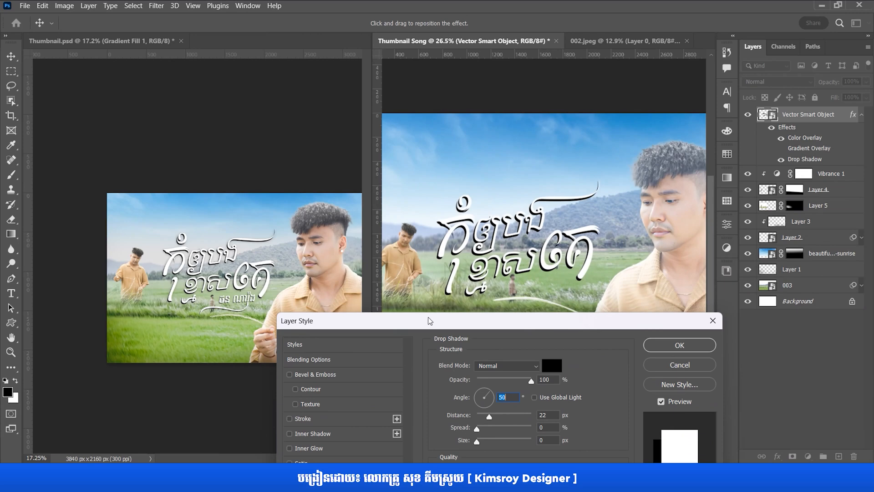
{"action": "left_click", "coordinate": [678, 345]}
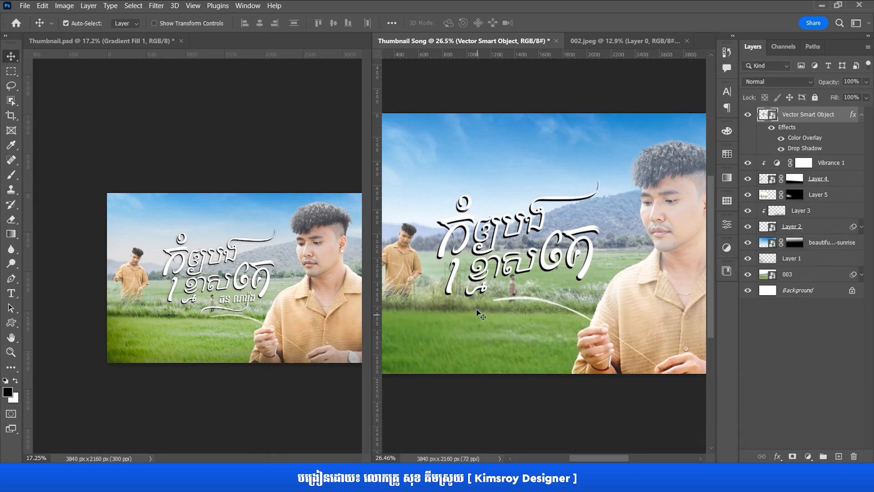
- Compare the styled title with the reference in Thumbnail.psd and examine the artist-name lettering with its underline swash
{"action": "scroll", "coordinate": [477, 299], "scroll_direction": "down", "scroll_amount": 5}
{"action": "scroll", "coordinate": [477, 298], "scroll_direction": "up", "scroll_amount": 3}
{"action": "scroll", "coordinate": [494, 296], "scroll_direction": "down", "scroll_amount": 3}
{"action": "scroll", "coordinate": [504, 294], "scroll_direction": "up", "scroll_amount": 3}
{"action": "scroll", "coordinate": [504, 298], "scroll_direction": "up", "scroll_amount": 2}
{"action": "left_click", "coordinate": [243, 312]}
{"action": "scroll", "coordinate": [243, 312], "scroll_direction": "up", "scroll_amount": 6}
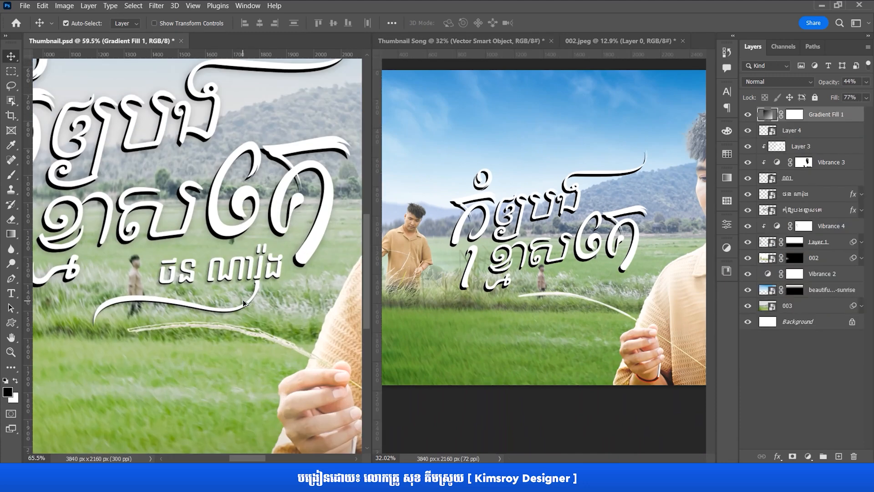
{"action": "scroll", "coordinate": [218, 288], "scroll_direction": "down", "scroll_amount": 1}
{"action": "scroll", "coordinate": [218, 288], "scroll_direction": "up", "scroll_amount": 1}
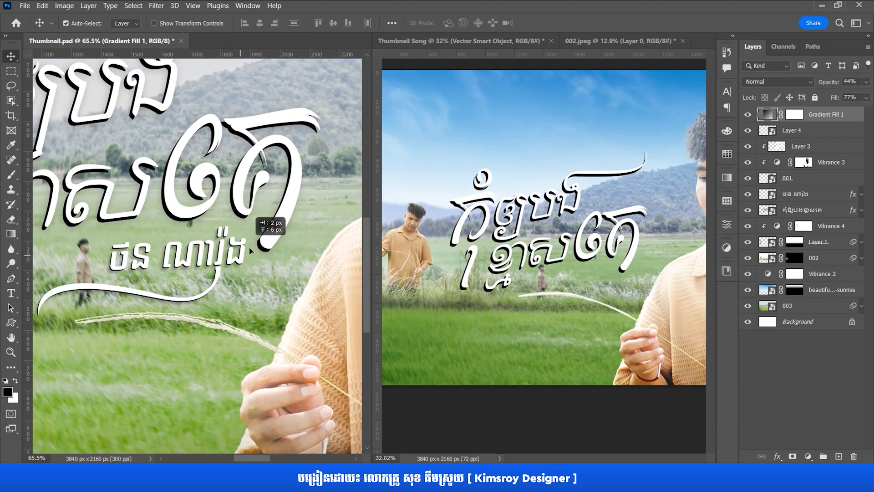
- Hide the Gradient Fill 1 layer in Thumbnail.psd and copy the artist-name lettering into Thumbnail Song, just below the title
{"action": "left_click", "coordinate": [747, 195]}
{"action": "left_click", "coordinate": [747, 195]}
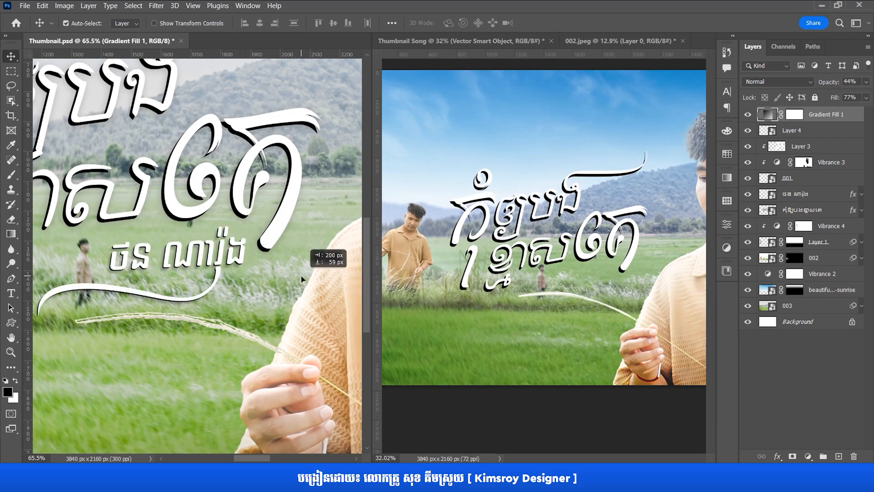
{"action": "left_click", "coordinate": [747, 115]}
{"action": "left_click", "coordinate": [776, 193]}
{"action": "left_click_drag", "start_coordinate": [220, 263], "coordinate": [610, 280]}
{"action": "scroll", "coordinate": [528, 316], "scroll_direction": "up", "scroll_amount": 2}
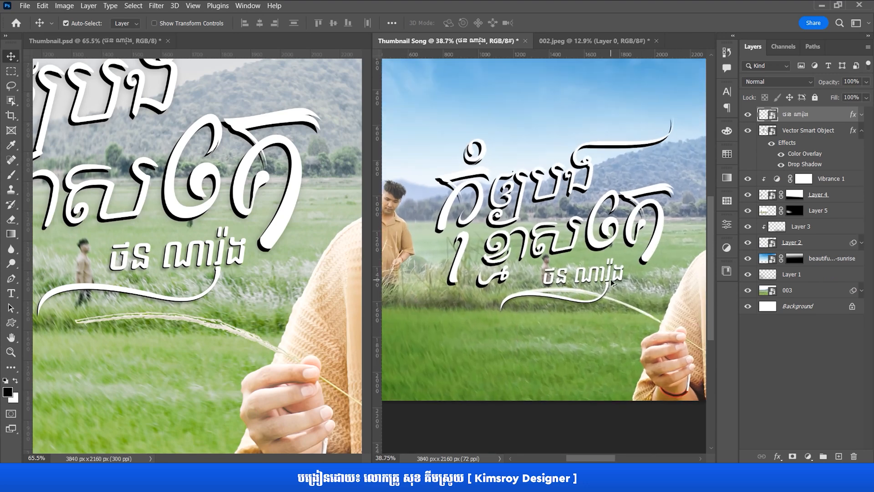
{"action": "scroll", "coordinate": [610, 279], "scroll_direction": "up", "scroll_amount": 3}
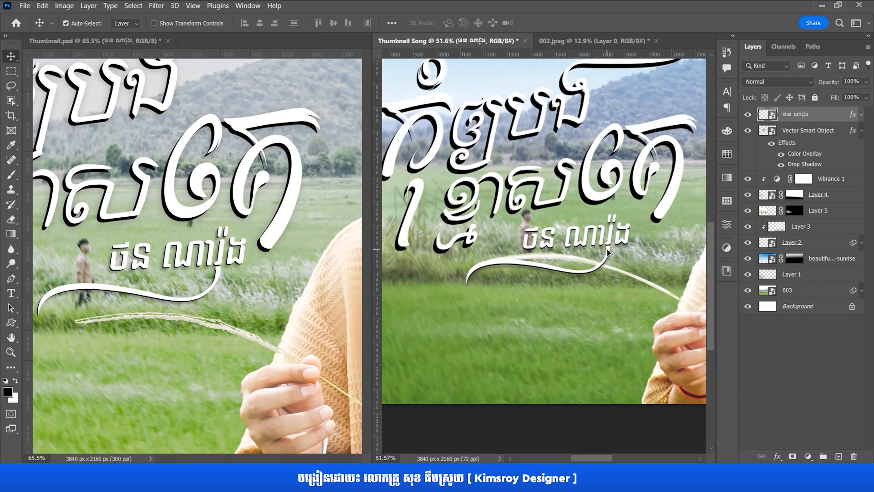
- Draw the upper curve of a swash with the Pen tool, following the underline beneath the artist name
{"action": "left_click_drag", "start_coordinate": [608, 252], "coordinate": [582, 261]}
{"action": "left_click", "coordinate": [10, 278]}
{"action": "left_click", "coordinate": [46, 280]}
{"action": "left_click_drag", "start_coordinate": [585, 261], "coordinate": [607, 260]}
{"action": "scroll", "coordinate": [651, 234], "scroll_direction": "down", "scroll_amount": 3}
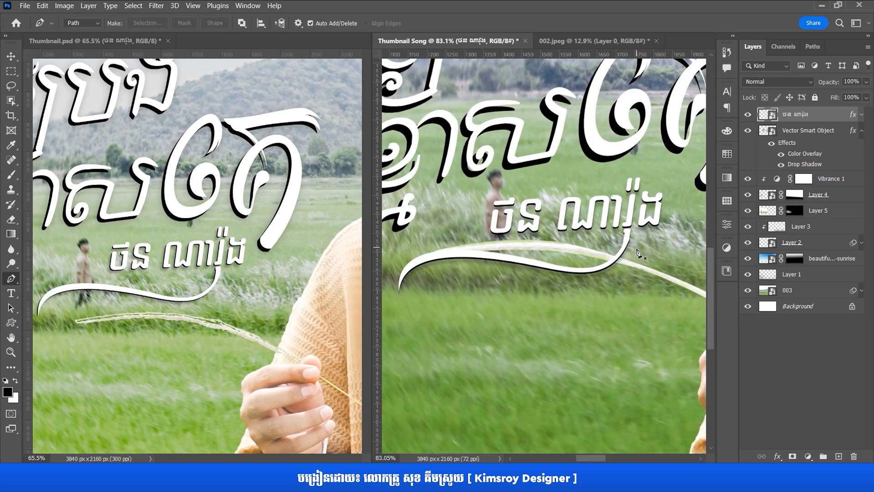
{"action": "left_click", "coordinate": [650, 232]}
{"action": "left_click_drag", "start_coordinate": [612, 268], "coordinate": [577, 265]}
{"action": "left_click_drag", "start_coordinate": [393, 338], "coordinate": [393, 345]}
{"action": "left_click", "coordinate": [417, 289], "text": "alt"}
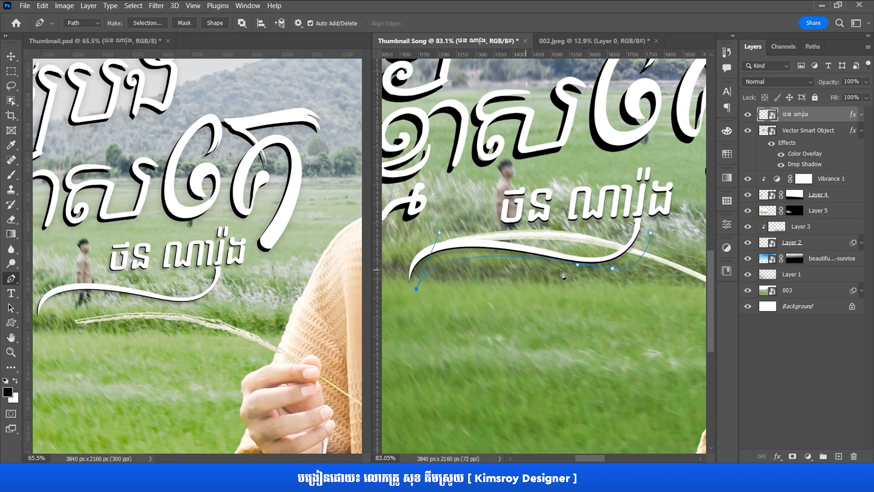
- Draw the swash's lower curve back to its starting point and close the path
{"action": "left_click_drag", "start_coordinate": [550, 277], "coordinate": [605, 304]}
{"action": "left_click_drag", "start_coordinate": [645, 265], "coordinate": [590, 296]}
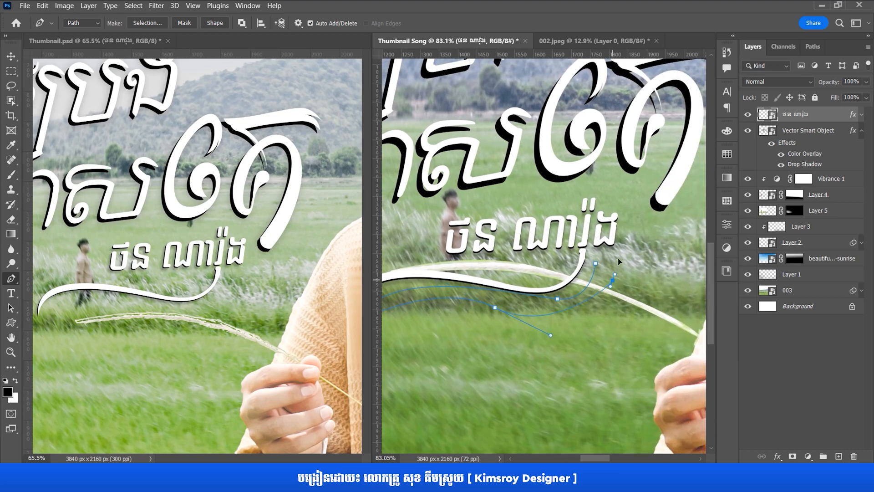
{"action": "left_click", "coordinate": [494, 308], "text": "alt"}
{"action": "left_click_drag", "start_coordinate": [599, 301], "coordinate": [607, 258]}
{"action": "left_click", "coordinate": [595, 264]}
{"action": "scroll", "coordinate": [546, 295], "scroll_direction": "down", "scroll_amount": 2}
{"action": "left_click_drag", "start_coordinate": [535, 302], "coordinate": [526, 267]}
{"action": "scroll", "coordinate": [524, 309], "scroll_direction": "up", "scroll_amount": 5}
{"action": "scroll", "coordinate": [522, 294], "scroll_direction": "down", "scroll_amount": 4}
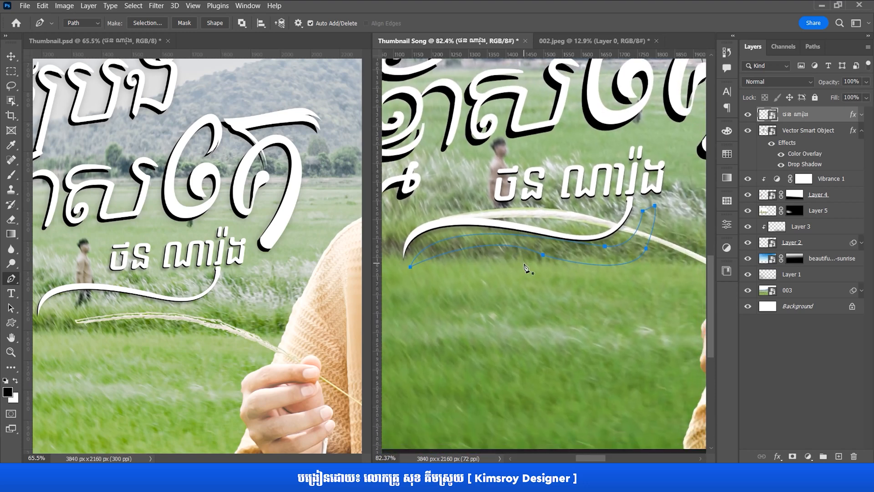
- Reshape the swash's tail end by moving and adding anchor points with the Curvature Pen tool
{"action": "right_click", "coordinate": [16, 285]}
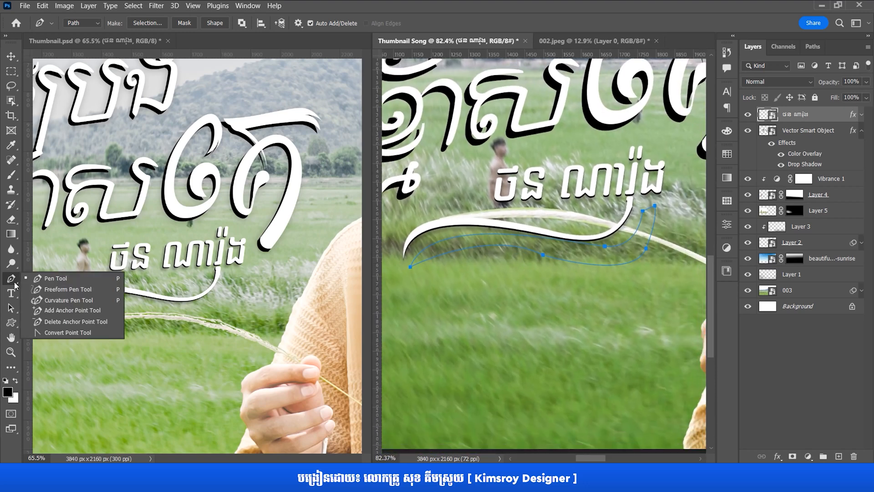
{"action": "left_click", "coordinate": [53, 301]}
{"action": "scroll", "coordinate": [481, 271], "scroll_direction": "up", "scroll_amount": 2}
{"action": "left_click_drag", "start_coordinate": [392, 274], "coordinate": [426, 270]}
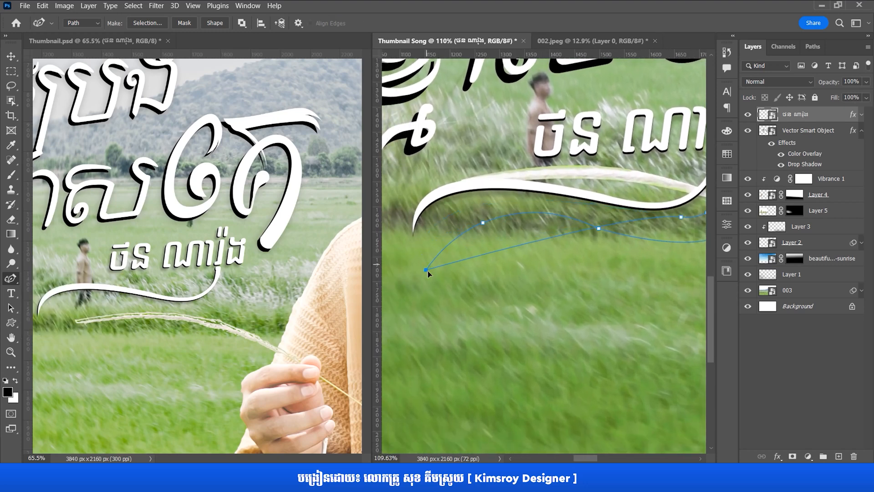
{"action": "left_click", "coordinate": [453, 210]}
{"action": "left_click_drag", "start_coordinate": [426, 269], "coordinate": [438, 284]}
{"action": "scroll", "coordinate": [453, 262], "scroll_direction": "down", "scroll_amount": 2}
{"action": "left_click_drag", "start_coordinate": [487, 240], "coordinate": [436, 247]}
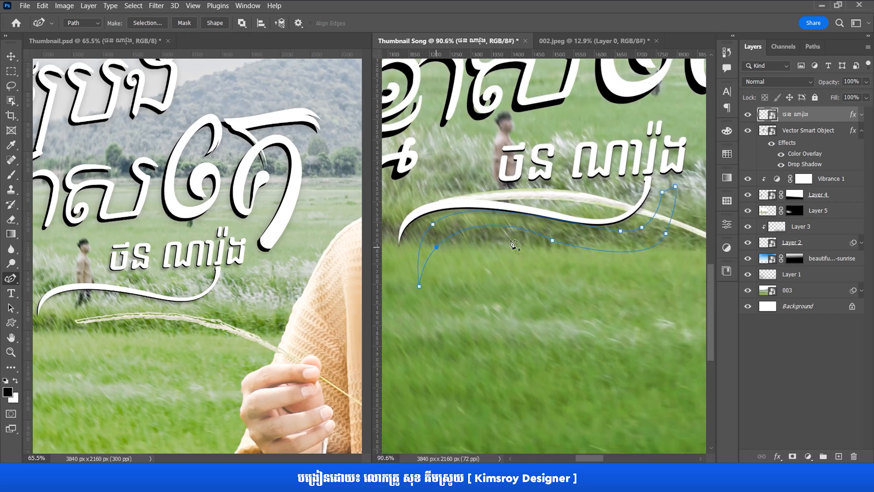
- Refine the swash outline by slimming its lower edge and rising tip and curling the tail
{"action": "left_click_drag", "start_coordinate": [552, 240], "coordinate": [497, 226]}
{"action": "left_click_drag", "start_coordinate": [665, 243], "coordinate": [625, 251]}
{"action": "left_click", "coordinate": [633, 214]}
{"action": "left_click_drag", "start_coordinate": [632, 209], "coordinate": [633, 206]}
{"action": "left_click_drag", "start_coordinate": [521, 259], "coordinate": [540, 236]}
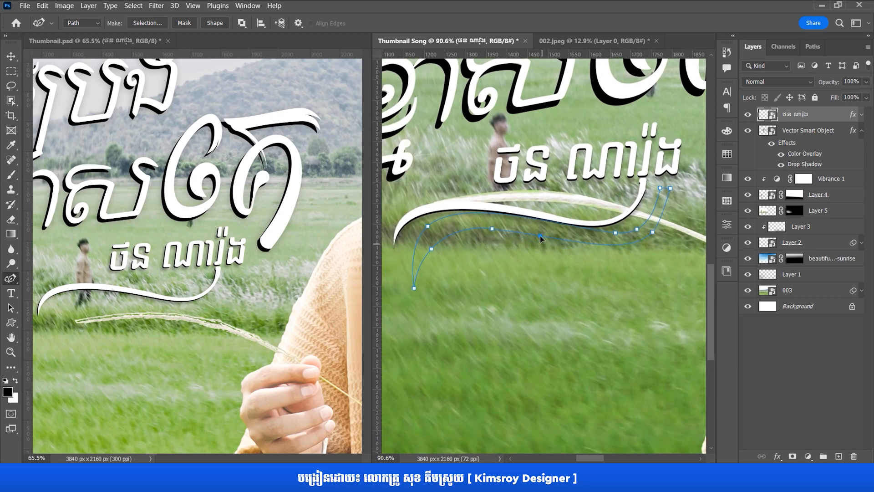
{"action": "left_click_drag", "start_coordinate": [413, 288], "coordinate": [416, 263]}
{"action": "scroll", "coordinate": [476, 259], "scroll_direction": "down", "scroll_amount": 2}
{"action": "scroll", "coordinate": [482, 255], "scroll_direction": "up", "scroll_amount": 2}
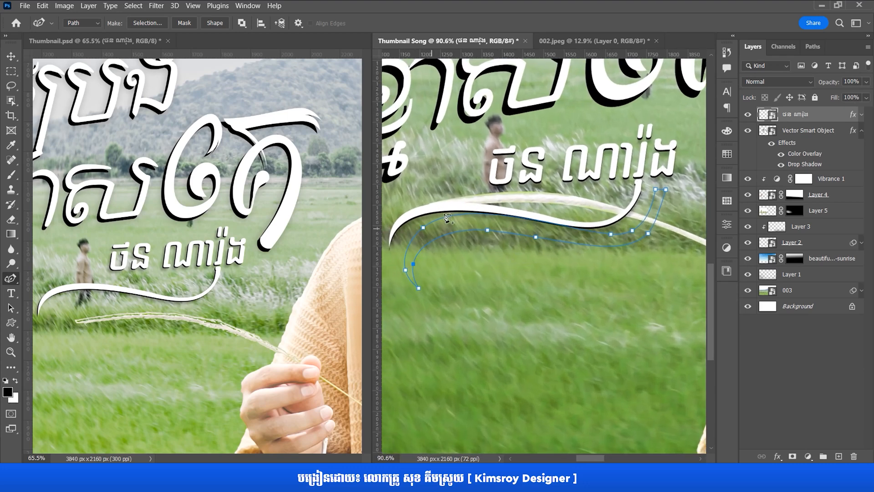
- Convert the swash path to a selection on a new layer and fill it with white using the Paint Bucket
{"action": "left_click", "coordinate": [838, 456]}
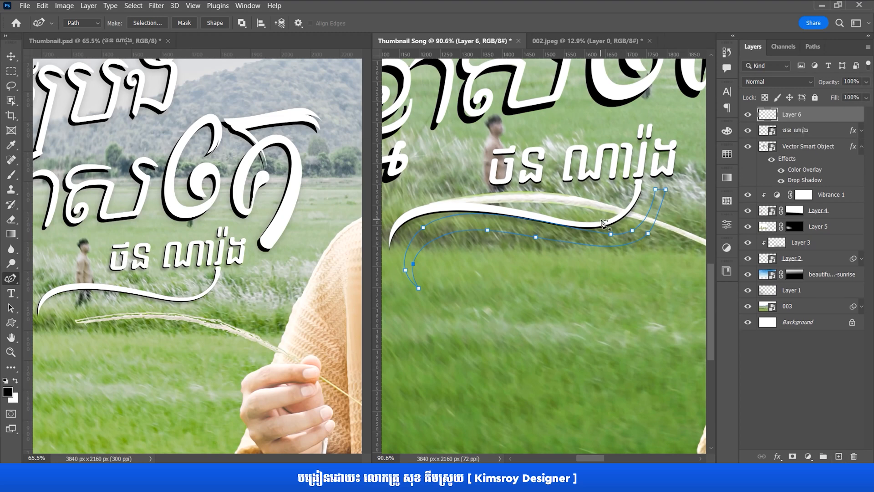
{"action": "key", "text": "ctrl+Return"}
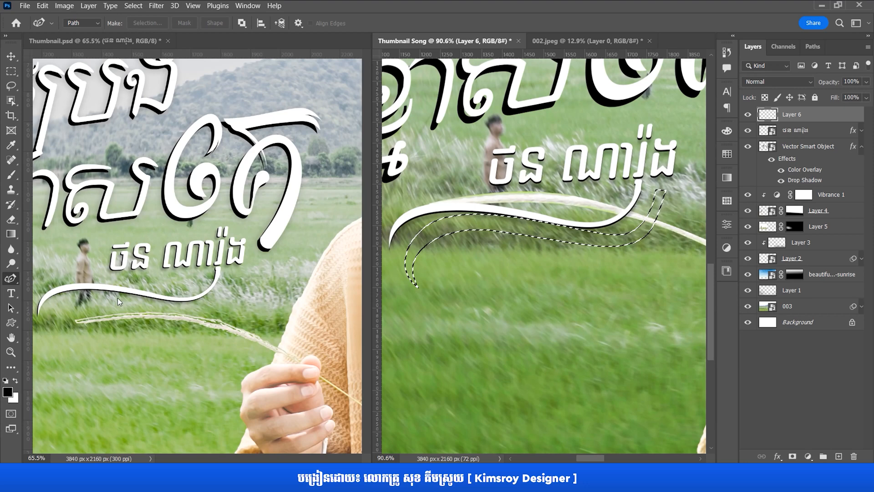
{"action": "left_click", "coordinate": [11, 234]}
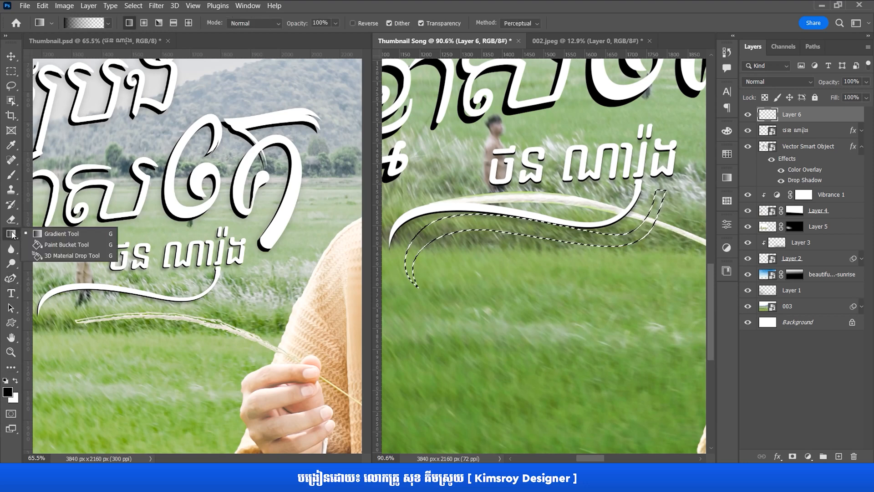
{"action": "left_click", "coordinate": [63, 245]}
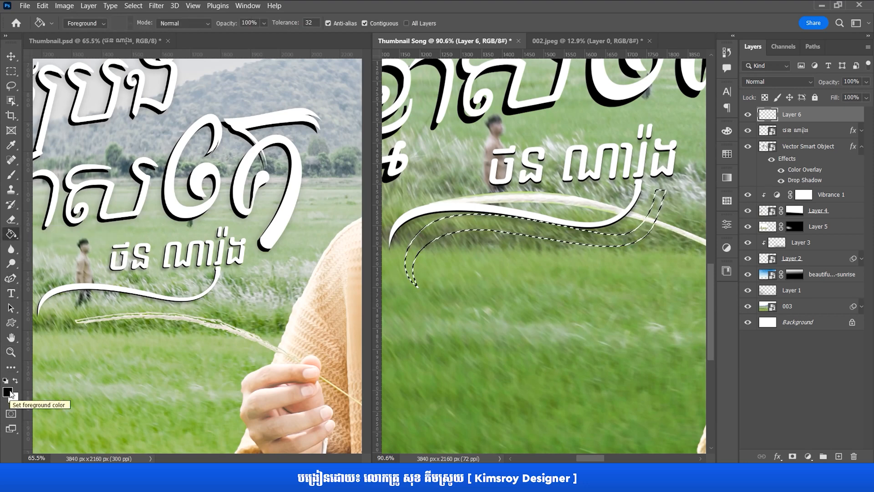
{"action": "key", "text": "x"}
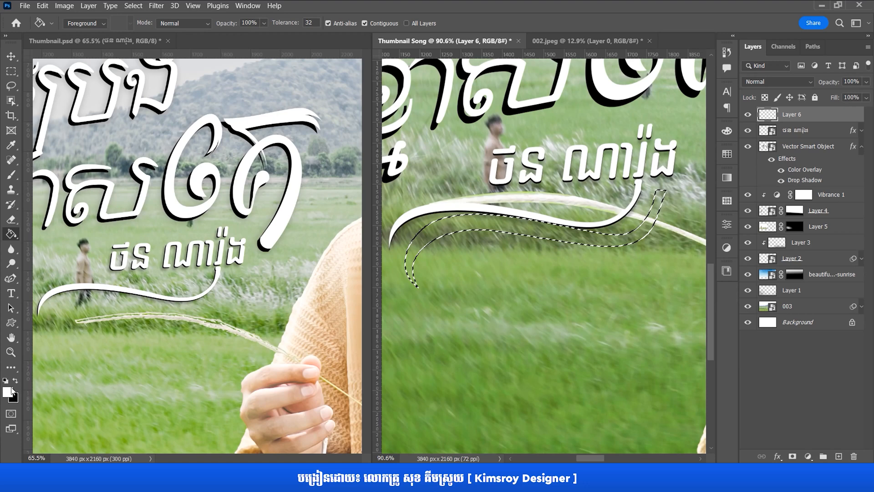
{"action": "left_click", "coordinate": [10, 233]}
{"action": "left_click", "coordinate": [53, 245]}
{"action": "left_click", "coordinate": [495, 233]}
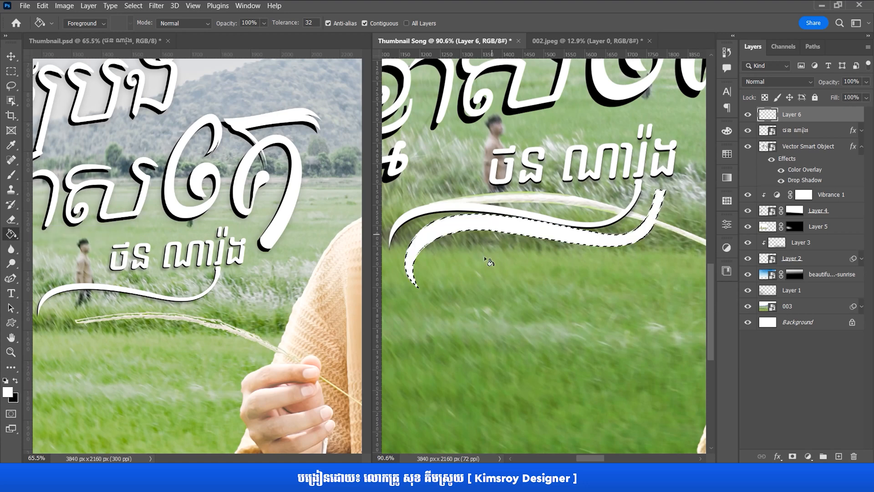
- Try a black fill in the swash, refill it with white and clear the selection
{"action": "left_click", "coordinate": [17, 381]}
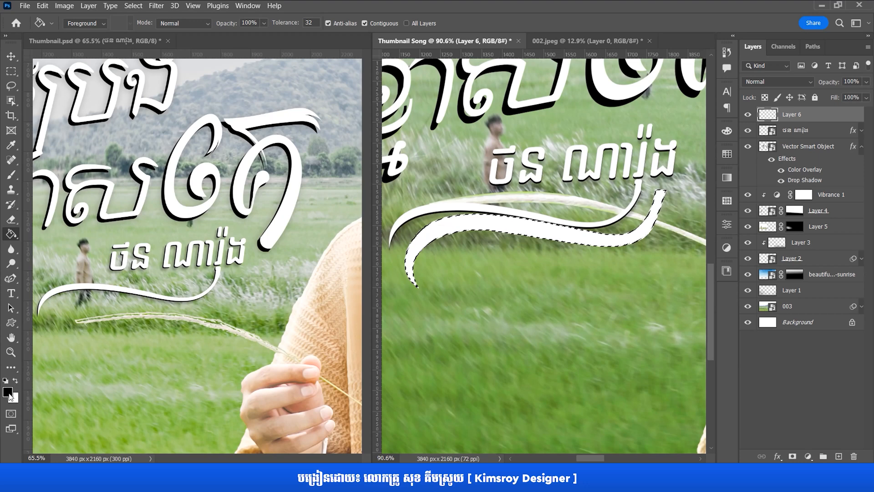
{"action": "key", "text": "alt+BackSpace"}
{"action": "left_click", "coordinate": [15, 381]}
{"action": "left_click", "coordinate": [461, 226]}
{"action": "left_click", "coordinate": [133, 5]}
{"action": "left_click", "coordinate": [146, 27]}
- Move the white swash down below the artist name's underline and delete its layer
{"action": "scroll", "coordinate": [463, 241], "scroll_direction": "down", "scroll_amount": 4}
{"action": "key", "text": "v"}
{"action": "mouse_move", "coordinate": [523, 246]}
{"action": "left_mouse_down"}
{"action": "mouse_move", "coordinate": [515, 242]}
{"action": "mouse_move", "coordinate": [514, 269]}
{"action": "left_mouse_up"}
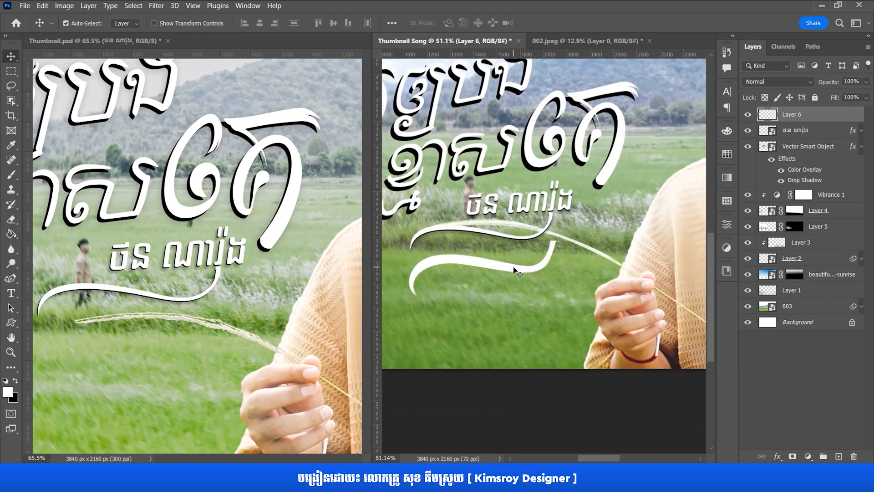
{"action": "key", "text": "ctrl+e"}
{"action": "scroll", "coordinate": [521, 267], "scroll_direction": "down", "scroll_amount": 4}
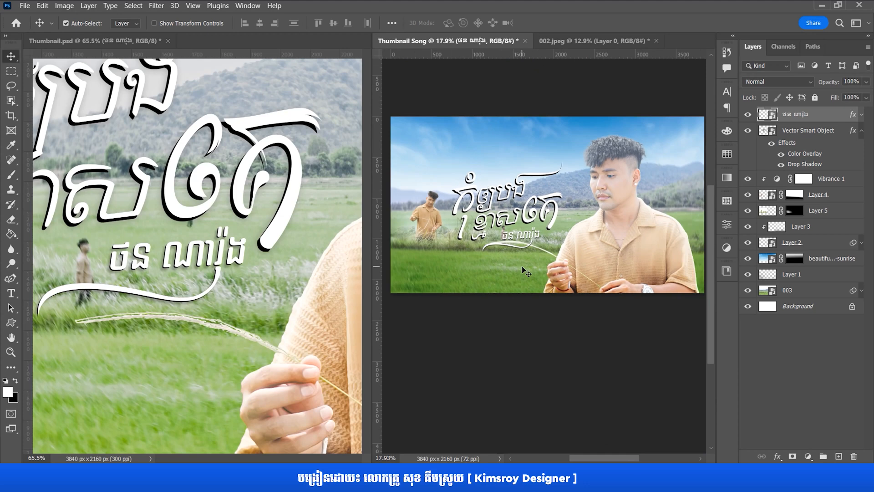
- Compare the whole composition in Thumbnail Song with the reference thumbnail at matching full-image views
{"action": "scroll", "coordinate": [521, 266], "scroll_direction": "down", "scroll_amount": 2}
{"action": "scroll", "coordinate": [248, 294], "scroll_direction": "down", "scroll_amount": 1}
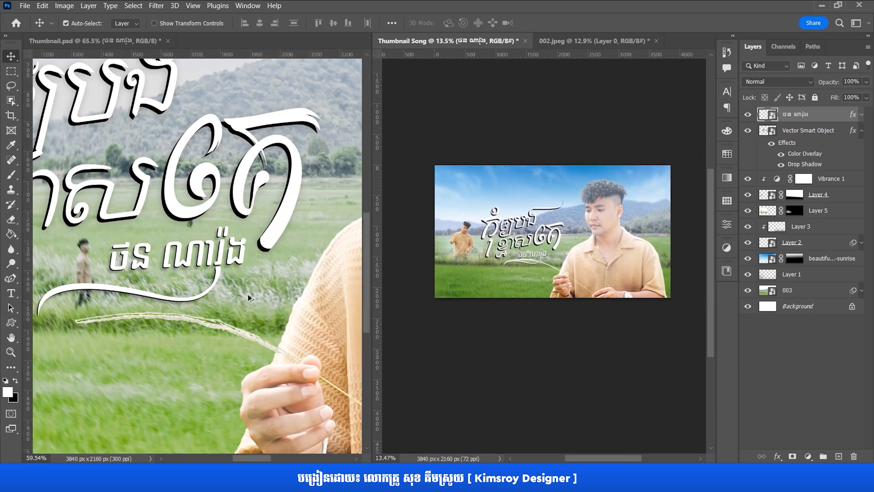
{"action": "scroll", "coordinate": [248, 294], "scroll_direction": "down", "scroll_amount": 13}
{"action": "scroll", "coordinate": [246, 285], "scroll_direction": "up", "scroll_amount": 1}
{"action": "left_click_drag", "start_coordinate": [245, 282], "coordinate": [203, 270]}
{"action": "scroll", "coordinate": [208, 279], "scroll_direction": "down", "scroll_amount": 1}
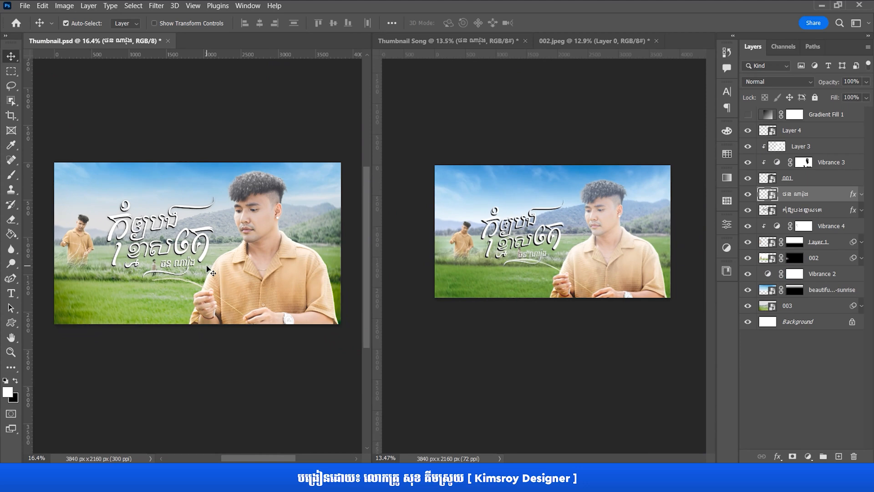
{"action": "scroll", "coordinate": [208, 270], "scroll_direction": "up", "scroll_amount": 1}
{"action": "right_click", "coordinate": [207, 266]}
{"action": "left_click", "coordinate": [602, 355]}
{"action": "left_click", "coordinate": [602, 354]}
{"action": "scroll", "coordinate": [560, 264], "scroll_direction": "up", "scroll_amount": 3}
{"action": "left_click_drag", "start_coordinate": [561, 280], "coordinate": [560, 286]}
{"action": "scroll", "coordinate": [560, 286], "scroll_direction": "down", "scroll_amount": 1}
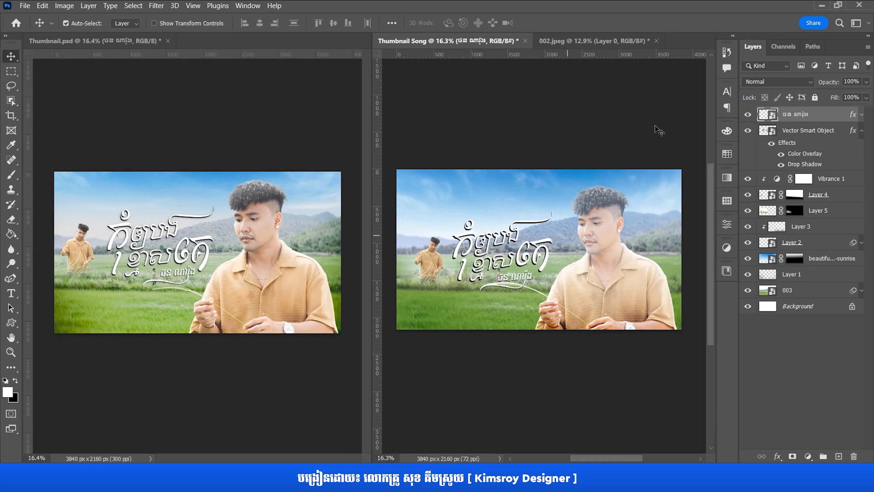
- Deselect all layers in Thumbnail Song and close Thumbnail.psd without saving its changes
{"action": "left_click", "coordinate": [755, 362]}
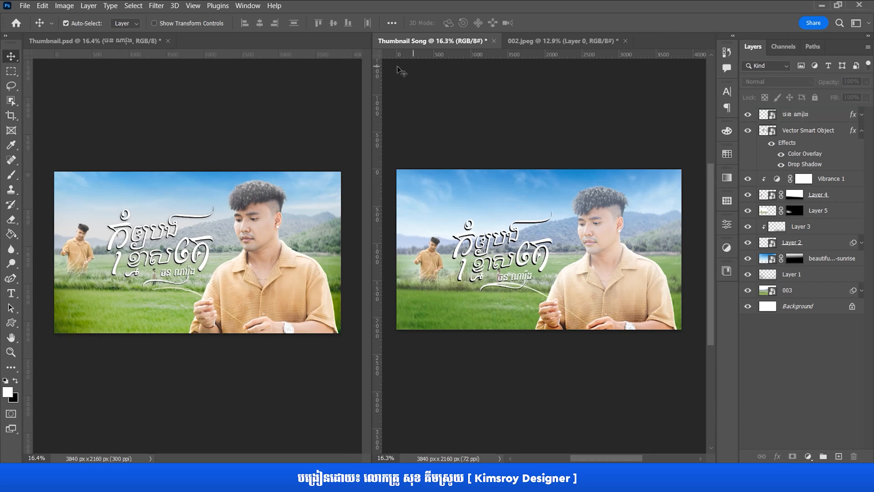
{"action": "left_click", "coordinate": [454, 185]}
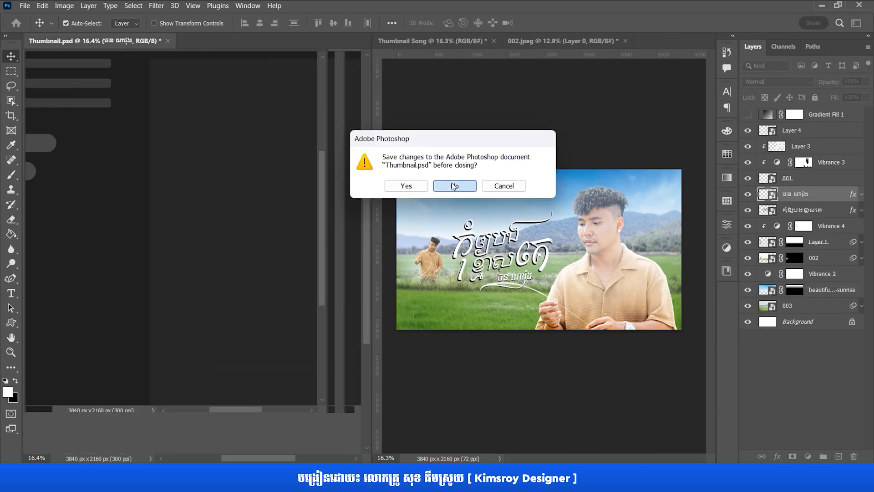
- Close 002.jpeg without saving its changes, leaving the full Thumbnail Song composition in view
{"action": "left_click", "coordinate": [261, 43]}
{"action": "left_click", "coordinate": [277, 41]}
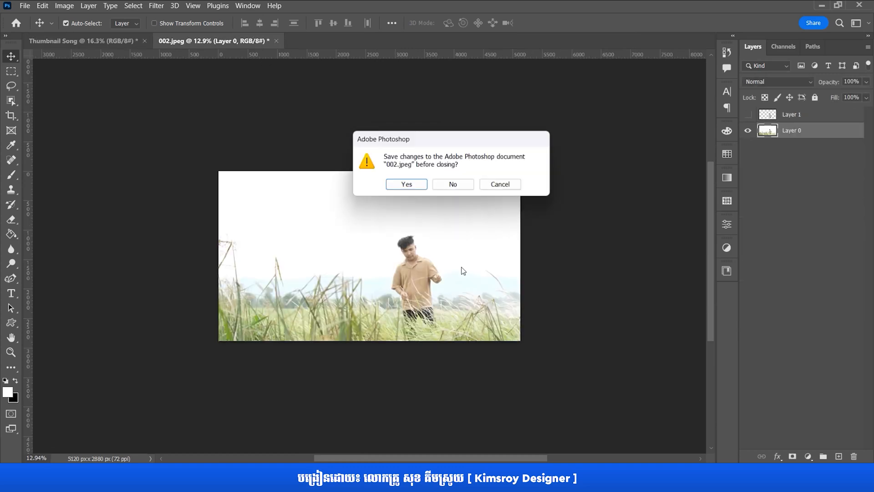
{"action": "left_click", "coordinate": [450, 191]}
{"action": "scroll", "coordinate": [340, 268], "scroll_direction": "up", "scroll_amount": 4}
{"action": "left_click_drag", "start_coordinate": [408, 250], "coordinate": [376, 260]}
{"action": "scroll", "coordinate": [376, 260], "scroll_direction": "down", "scroll_amount": 1}
{"action": "left_click_drag", "start_coordinate": [425, 241], "coordinate": [413, 253]}
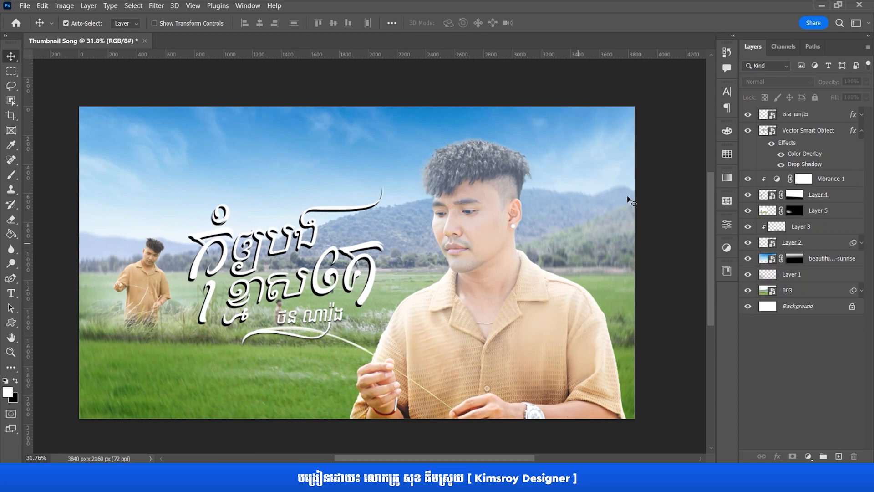
- Save the document on the computer as a Photoshop file named Thumbnail Song in the T.02 Ps Assignment_01_Design Thumbnail Song folder on drive E
{"action": "left_click", "coordinate": [25, 5]}
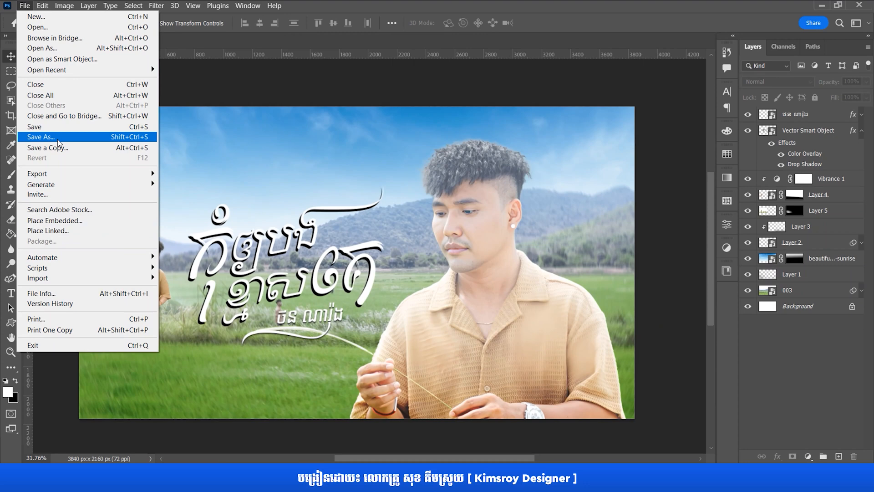
{"action": "left_click", "coordinate": [58, 142]}
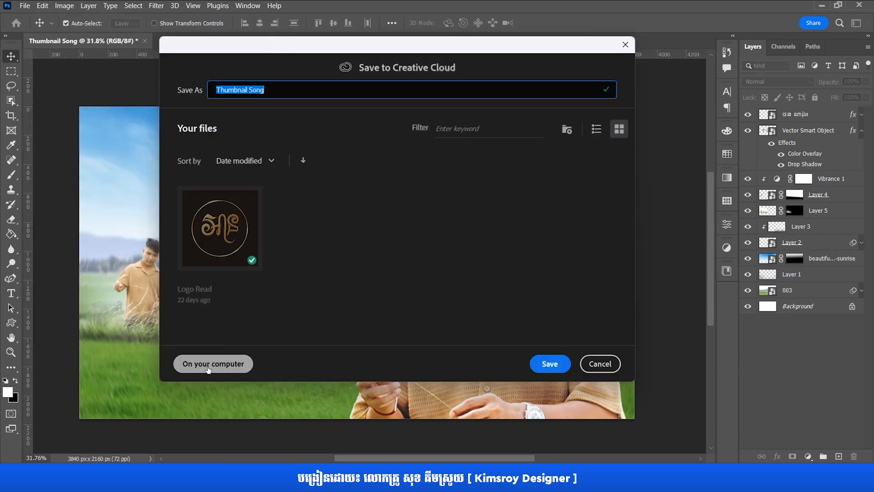
{"action": "left_click", "coordinate": [208, 367]}
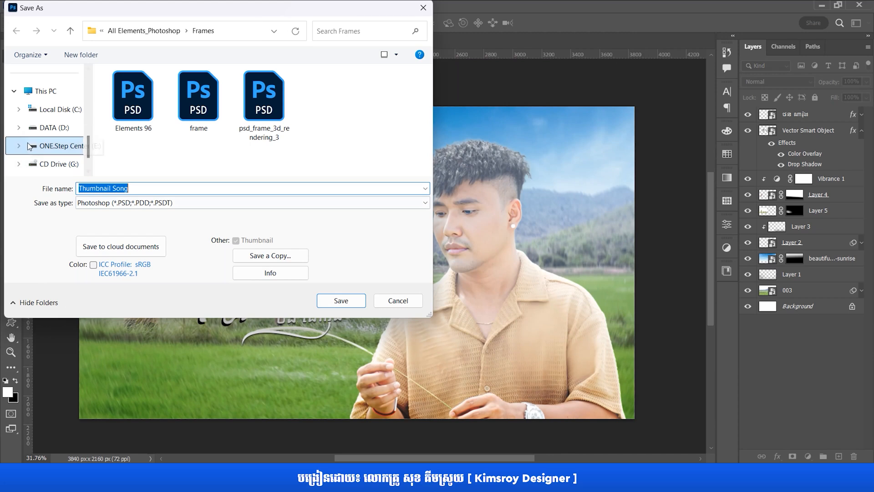
{"action": "left_click_drag", "start_coordinate": [121, 14], "coordinate": [152, 27]}
{"action": "scroll", "coordinate": [82, 123], "scroll_direction": "up", "scroll_amount": 4}
{"action": "scroll", "coordinate": [84, 130], "scroll_direction": "down", "scroll_amount": 5}
{"action": "left_click", "coordinate": [85, 131]}
{"action": "double_click", "coordinate": [173, 102]}
{"action": "double_click", "coordinate": [182, 118]}
{"action": "left_click", "coordinate": [194, 105]}
{"action": "double_click", "coordinate": [200, 105]}
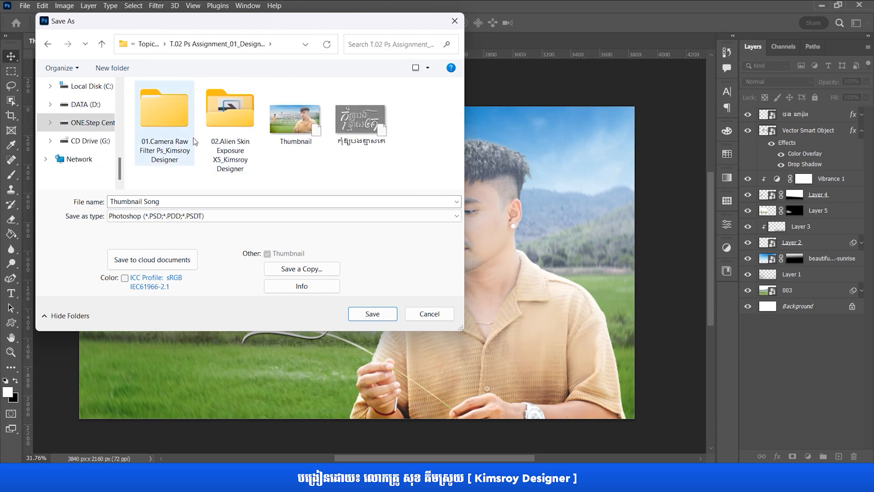
{"action": "left_click", "coordinate": [372, 313]}
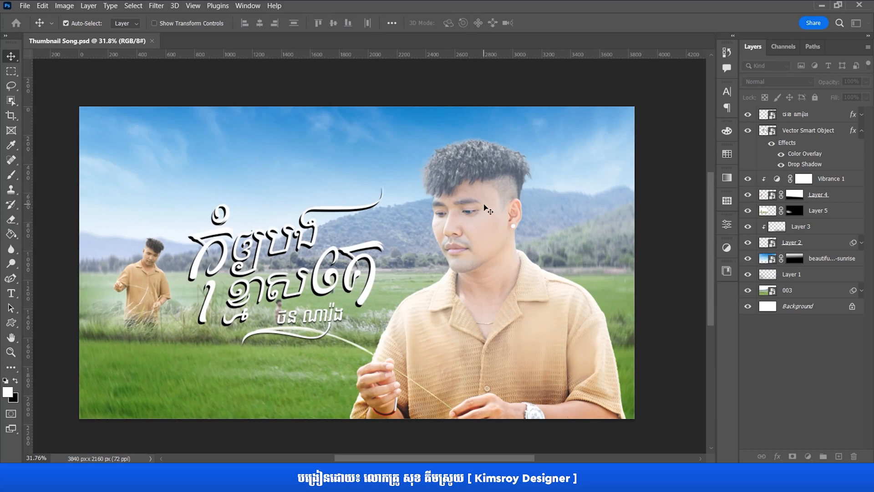
- Set up a Save for Web export as JPEG at Maximum quality with the whole image fitted in the preview
{"action": "left_click", "coordinate": [24, 6]}
{"action": "mouse_move", "coordinate": [120, 173]}
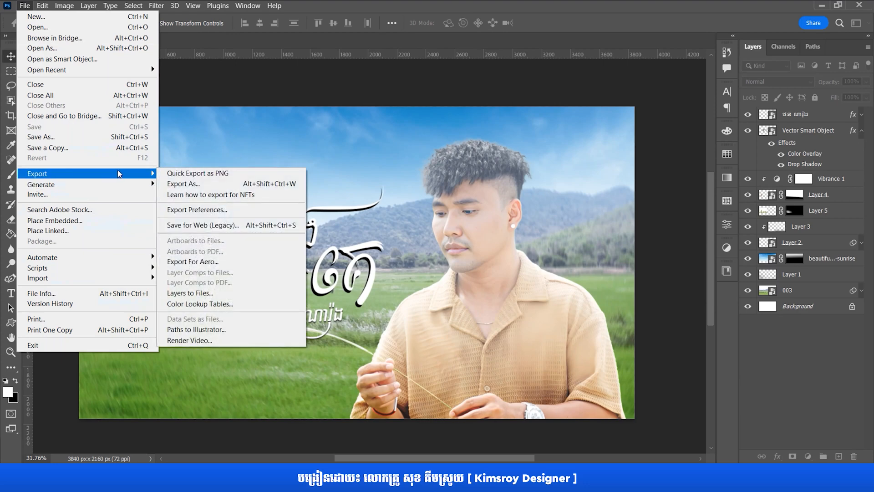
{"action": "left_click", "coordinate": [221, 226]}
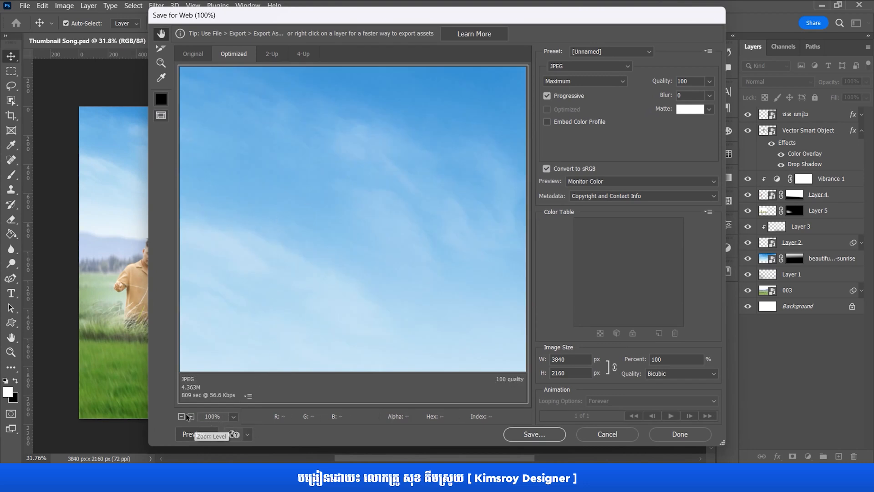
{"action": "left_click", "coordinate": [233, 416]}
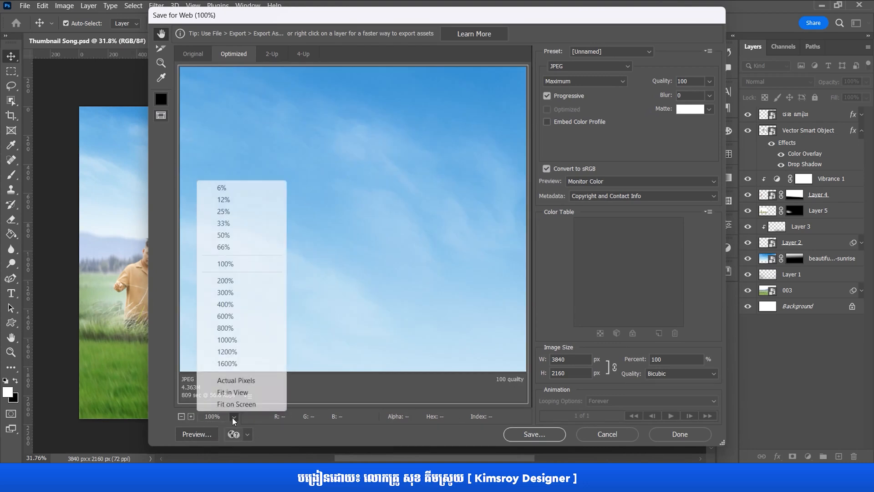
{"action": "left_click", "coordinate": [233, 392]}
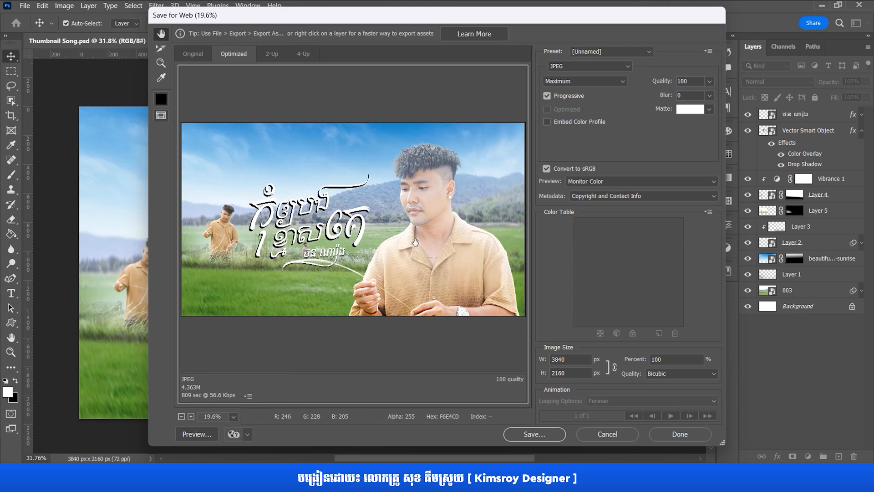
{"action": "left_click", "coordinate": [559, 67]}
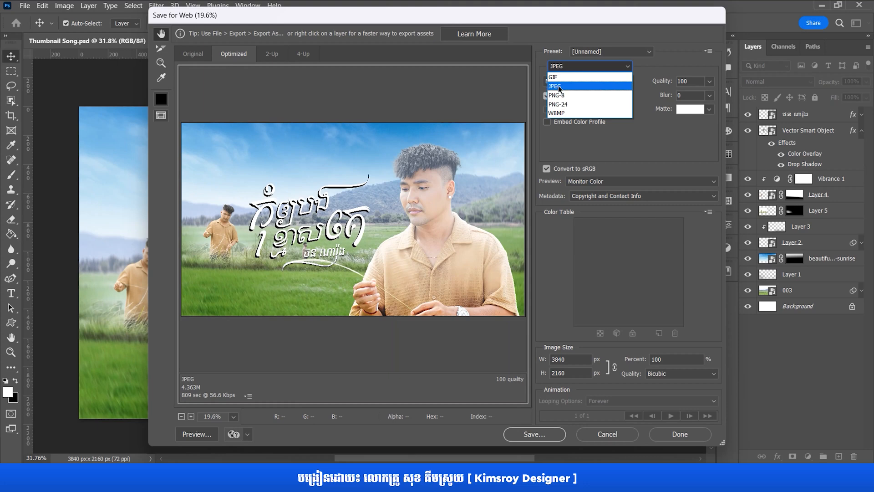
{"action": "left_click", "coordinate": [559, 87]}
{"action": "left_click", "coordinate": [560, 83]}
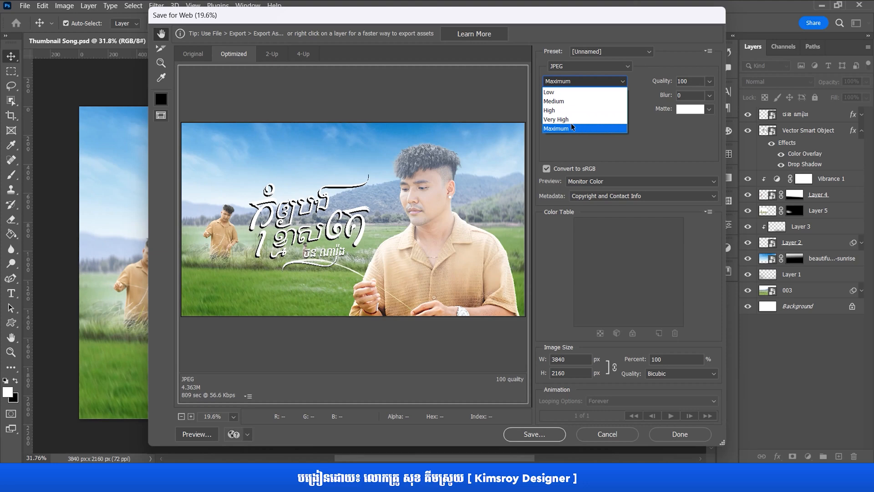
{"action": "left_click", "coordinate": [553, 129]}
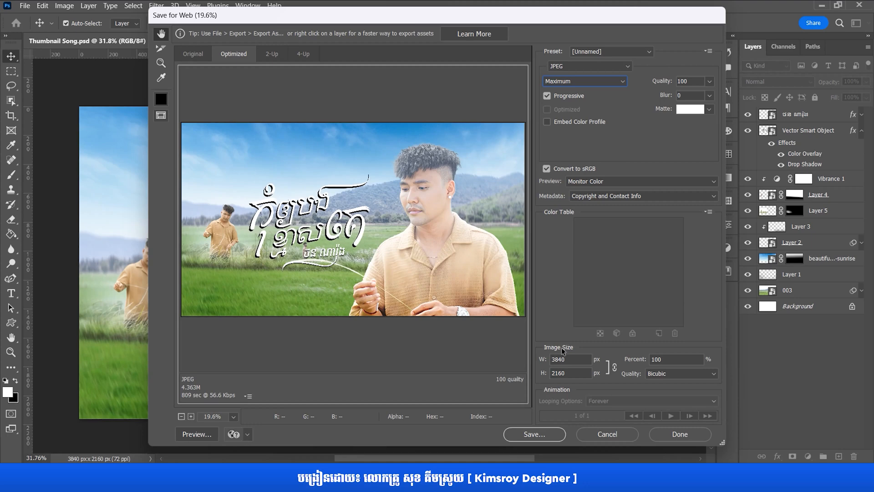
- Export the image as Thumbnail-Song.jpg into the T.02 Ps Assignment_01_Design Thumbnail Song folder on drive E
{"action": "left_click", "coordinate": [525, 436]}
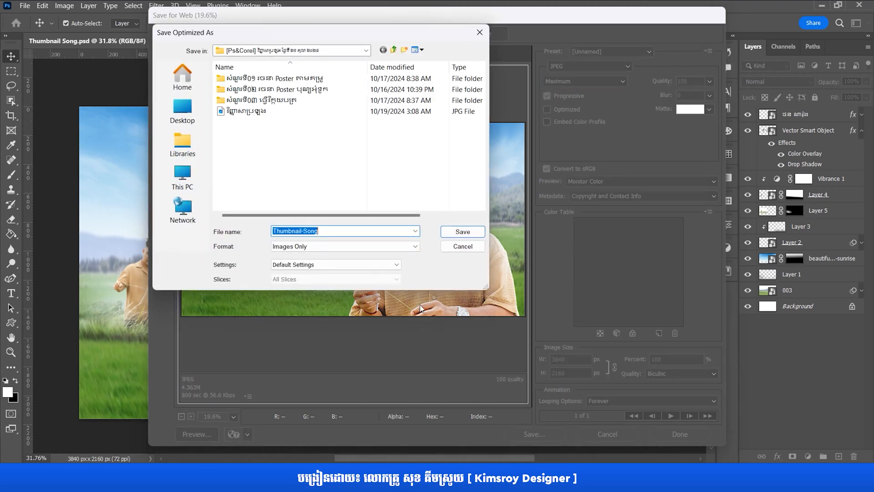
{"action": "left_click", "coordinate": [182, 179]}
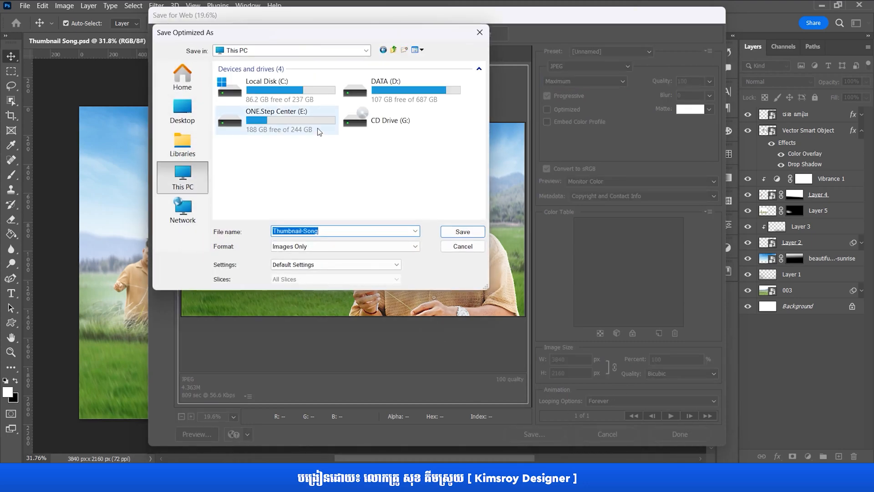
{"action": "double_click", "coordinate": [269, 130]}
{"action": "double_click", "coordinate": [259, 79]}
{"action": "double_click", "coordinate": [262, 89]}
{"action": "double_click", "coordinate": [260, 79]}
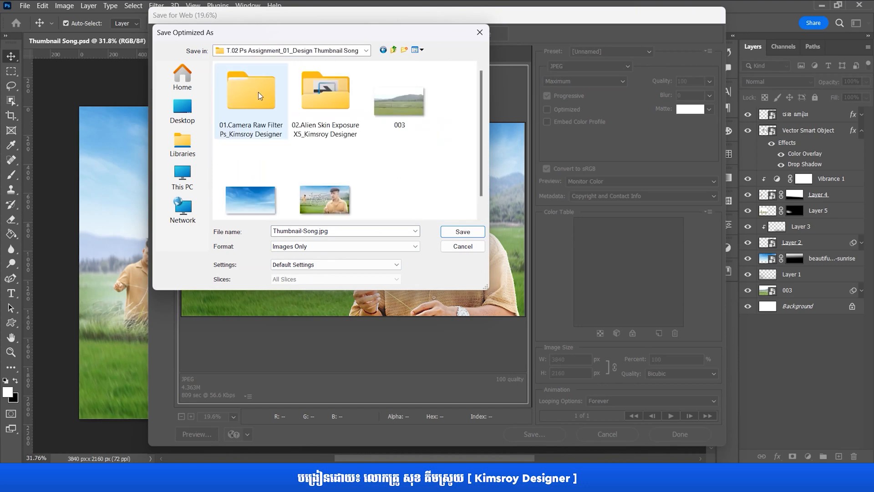
{"action": "left_click", "coordinate": [462, 232]}
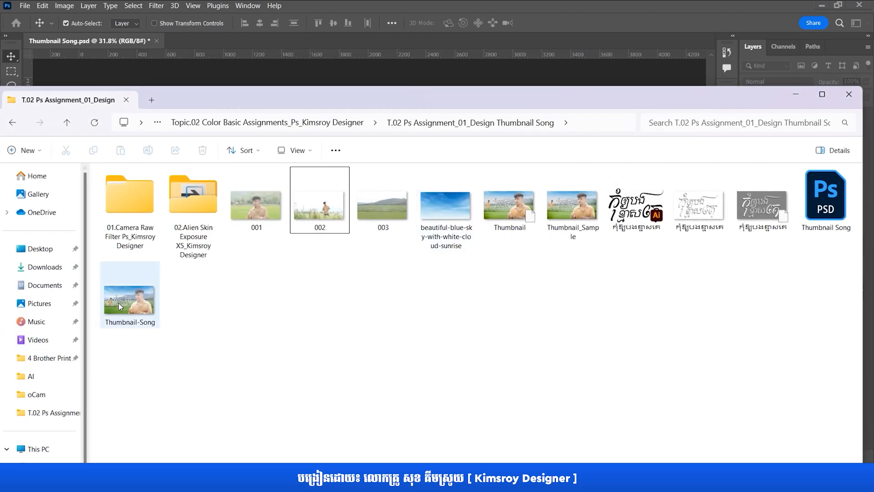
- Open the exported Thumbnail-Song.jpg from its folder, inspect it enlarged and in full, and close the viewer
{"action": "left_click", "coordinate": [145, 307]}
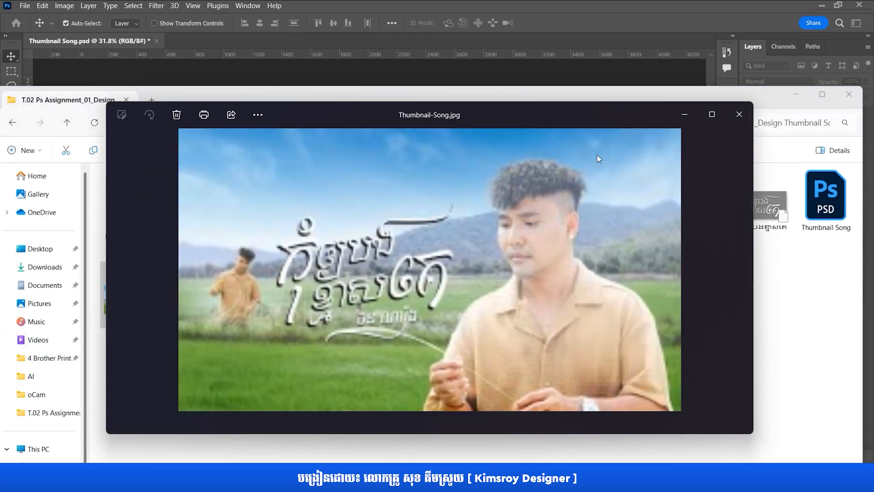
{"action": "left_click", "coordinate": [708, 112]}
{"action": "double_click", "coordinate": [595, 206]}
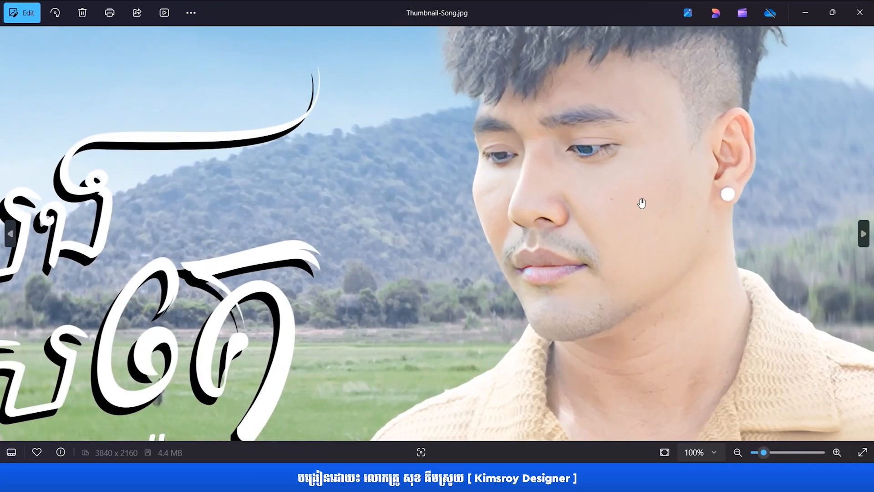
{"action": "scroll", "coordinate": [643, 190], "scroll_direction": "up", "scroll_amount": 3}
{"action": "scroll", "coordinate": [426, 275], "scroll_direction": "down", "scroll_amount": 6}
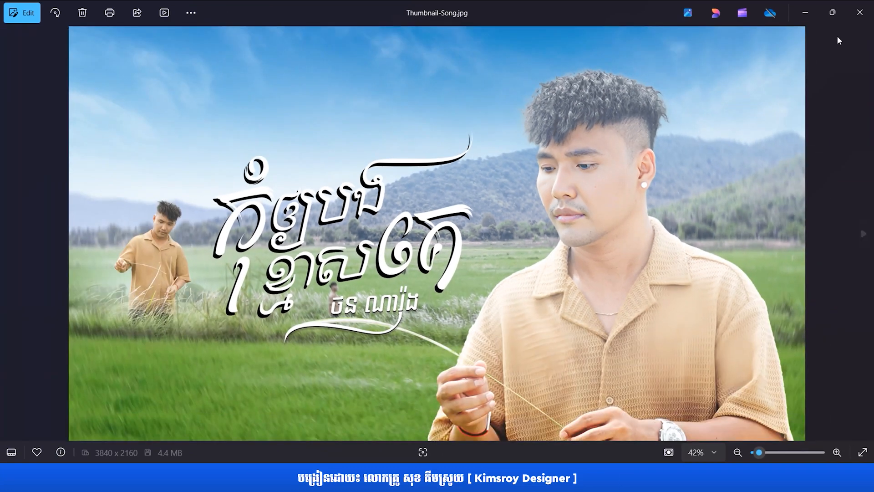
{"action": "left_click", "coordinate": [860, 12]}
- Check the pixel dimensions and file size in the properties of Thumbnail-Song.jpg
{"action": "right_click", "coordinate": [130, 296]}
{"action": "left_click", "coordinate": [178, 391]}
{"action": "left_click", "coordinate": [165, 454]}
{"action": "left_click_drag", "start_coordinate": [192, 173], "coordinate": [378, 131]}
{"action": "left_click", "coordinate": [392, 151]}
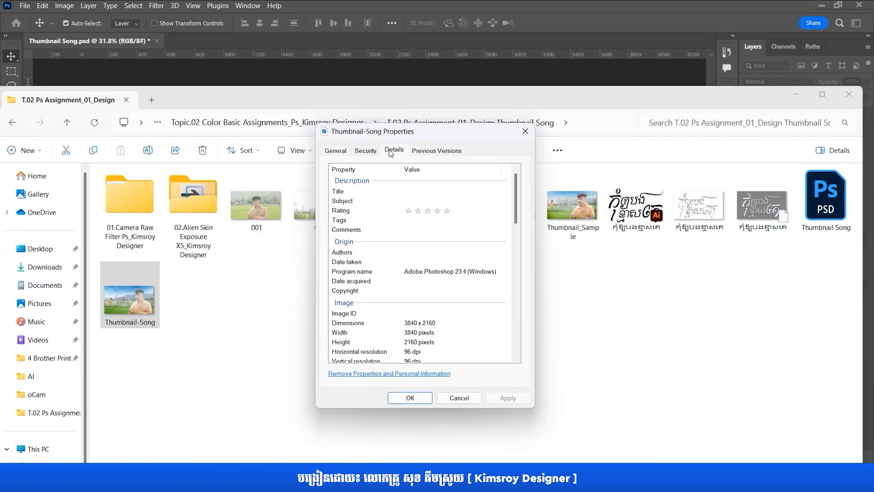
{"action": "scroll", "coordinate": [411, 298], "scroll_direction": "down", "scroll_amount": 2}
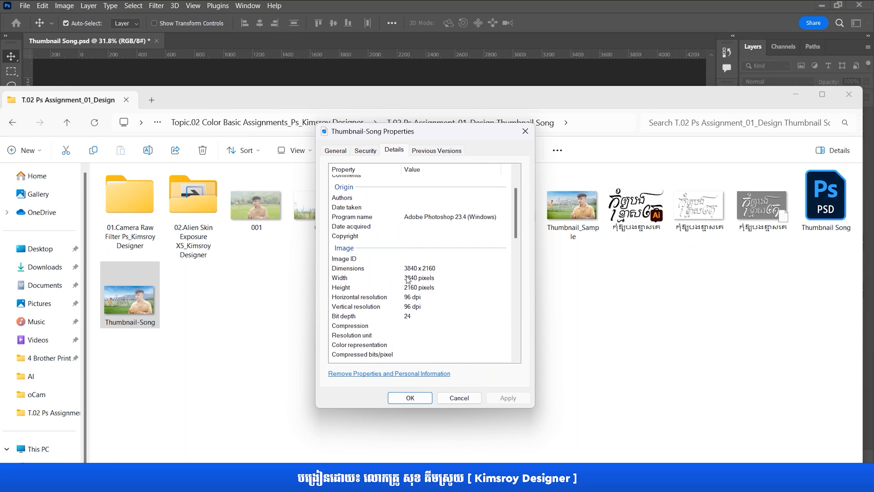
{"action": "left_click", "coordinate": [336, 151]}
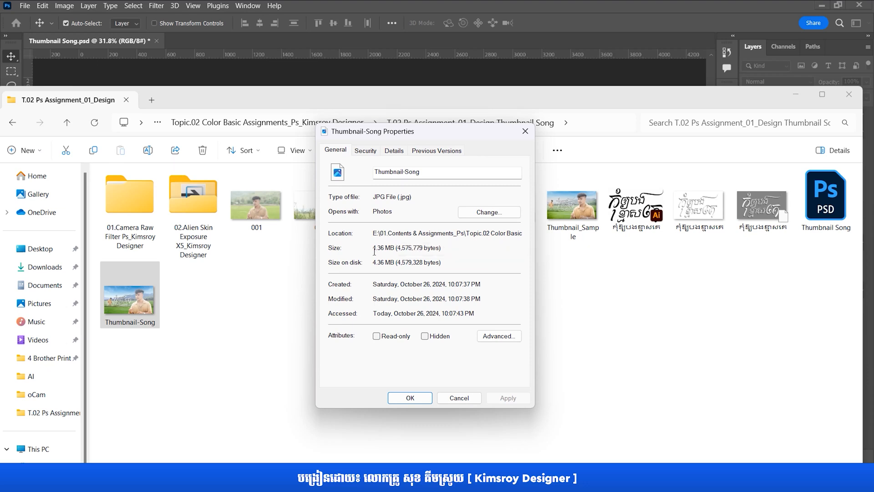
{"action": "left_click", "coordinate": [523, 136]}
{"action": "left_click", "coordinate": [290, 332]}
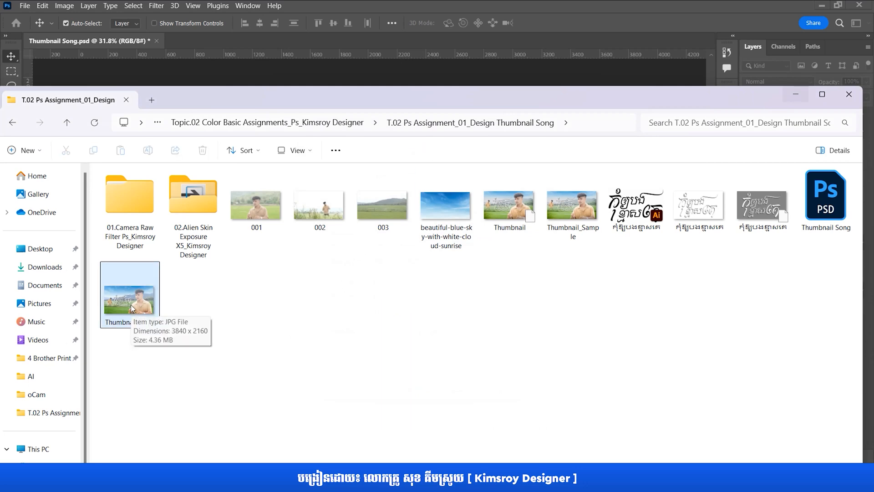
- Minimize the file window, switch to Chrome and open the bookmarked Compress JPEG Images Online site
{"action": "left_click", "coordinate": [796, 95]}
{"action": "left_click", "coordinate": [457, 474]}
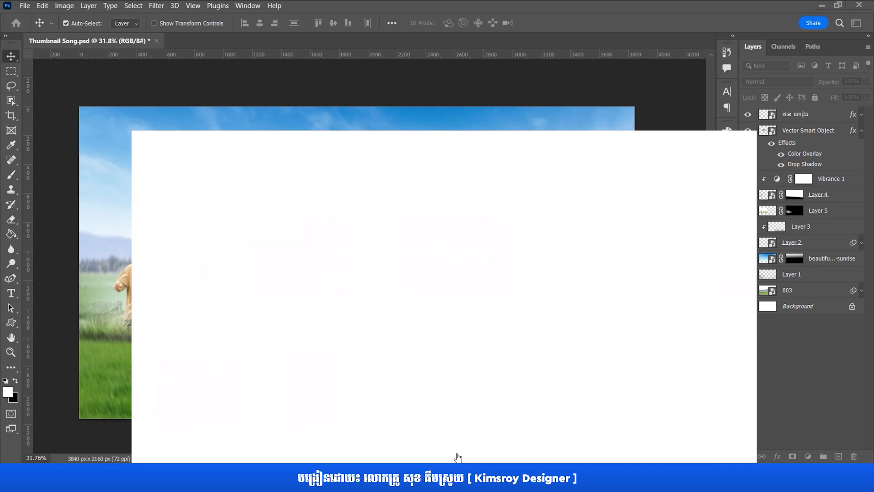
{"action": "left_click", "coordinate": [300, 10]}
{"action": "left_click", "coordinate": [786, 56]}
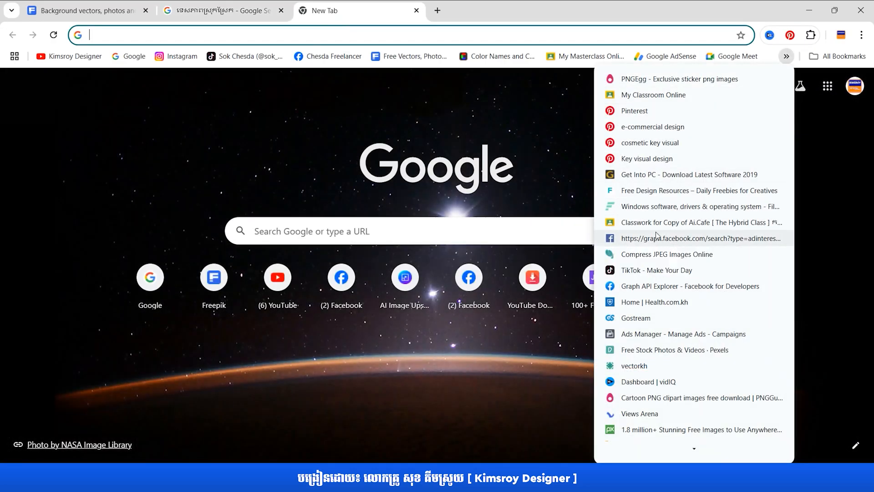
{"action": "left_click", "coordinate": [642, 256]}
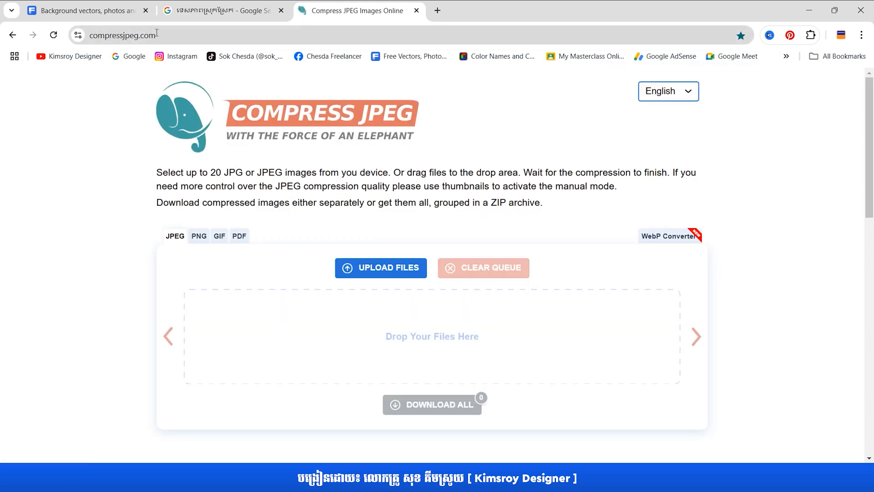
{"action": "left_click_drag", "start_coordinate": [155, 35], "coordinate": [88, 35]}
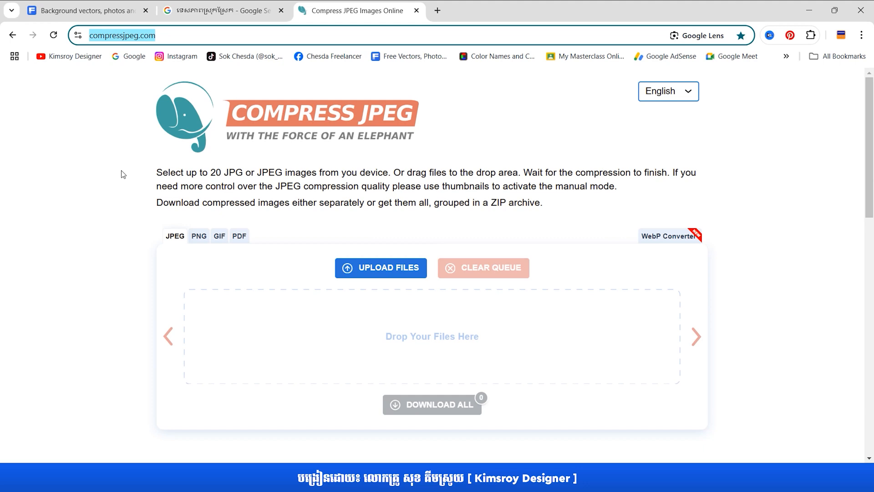
{"action": "left_click", "coordinate": [110, 90]}
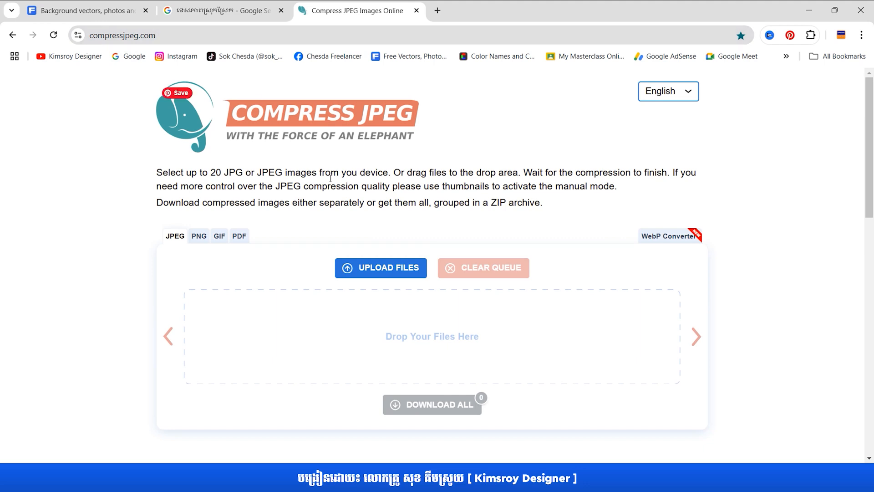
- Upload Thumbnail-Song.jpg from the T.02 Ps Assignment_01_Design Thumbnail Song folder for compression
{"action": "left_click", "coordinate": [364, 266]}
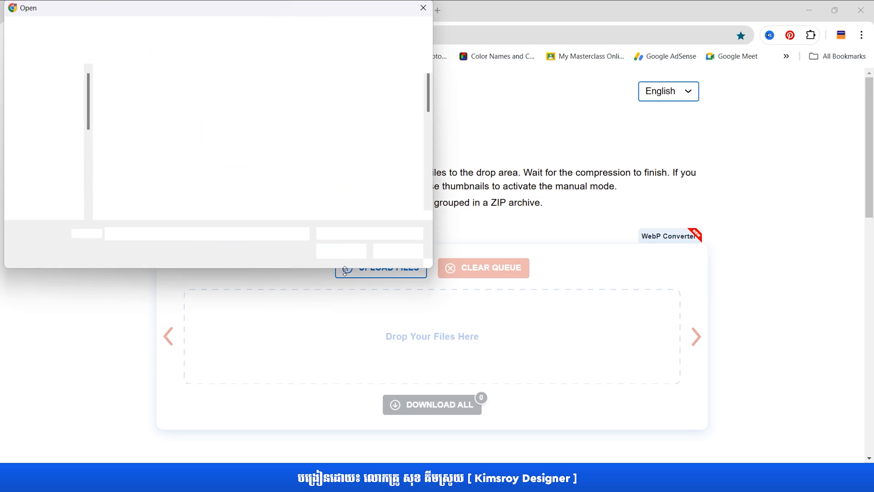
{"action": "scroll", "coordinate": [42, 154], "scroll_direction": "up", "scroll_amount": 2}
{"action": "scroll", "coordinate": [42, 154], "scroll_direction": "up", "scroll_amount": 2}
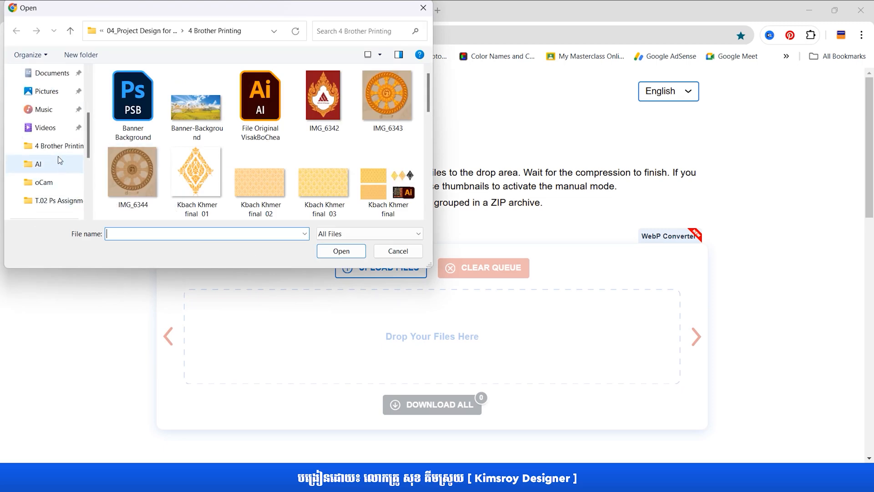
{"action": "scroll", "coordinate": [55, 118], "scroll_direction": "down", "scroll_amount": 3}
{"action": "left_click", "coordinate": [50, 91]}
{"action": "scroll", "coordinate": [273, 144], "scroll_direction": "down", "scroll_amount": 3}
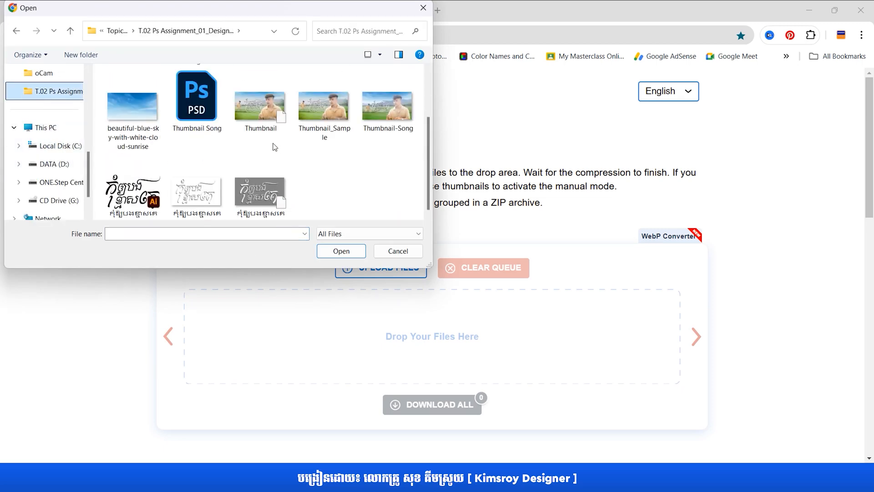
{"action": "left_click", "coordinate": [382, 115]}
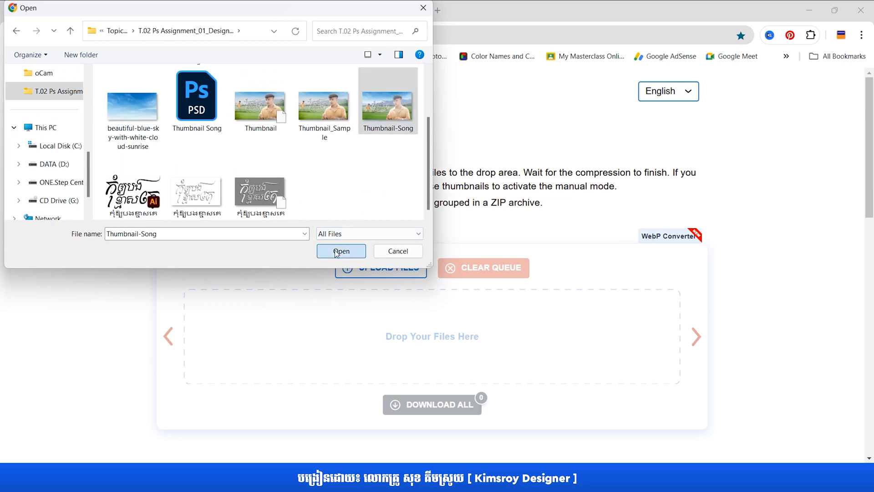
{"action": "left_click", "coordinate": [342, 251]}
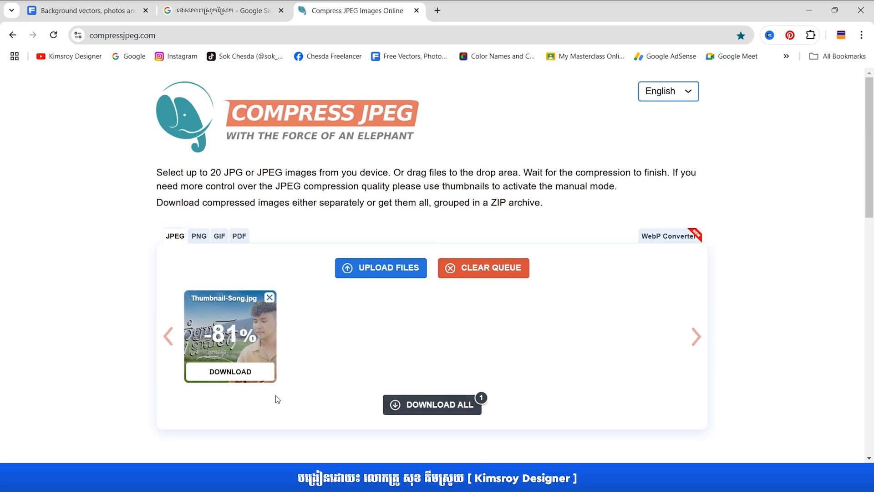
- Download the compressed image as the compressjpeg archive into the T.02 Ps Assignment_01_Design Thumbnail Song folder
{"action": "left_click", "coordinate": [432, 405]}
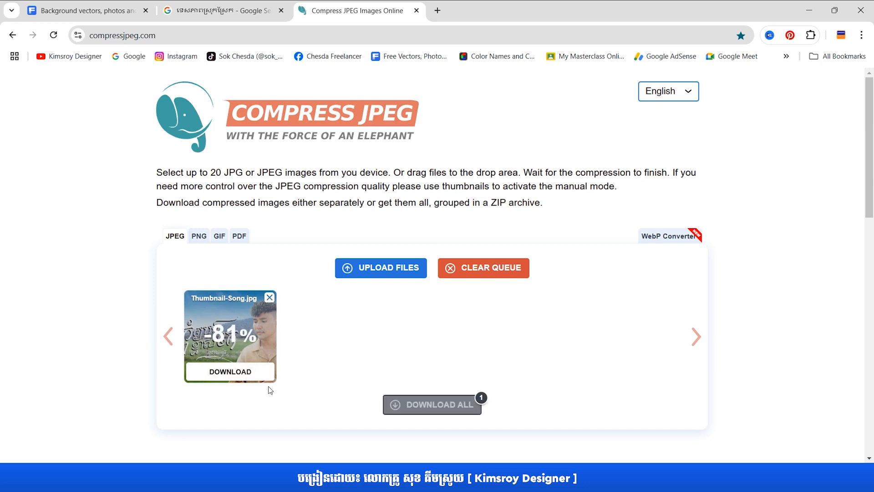
{"action": "left_click", "coordinate": [523, 223]}
{"action": "scroll", "coordinate": [308, 211], "scroll_direction": "down", "scroll_amount": 4}
{"action": "left_click", "coordinate": [314, 224]}
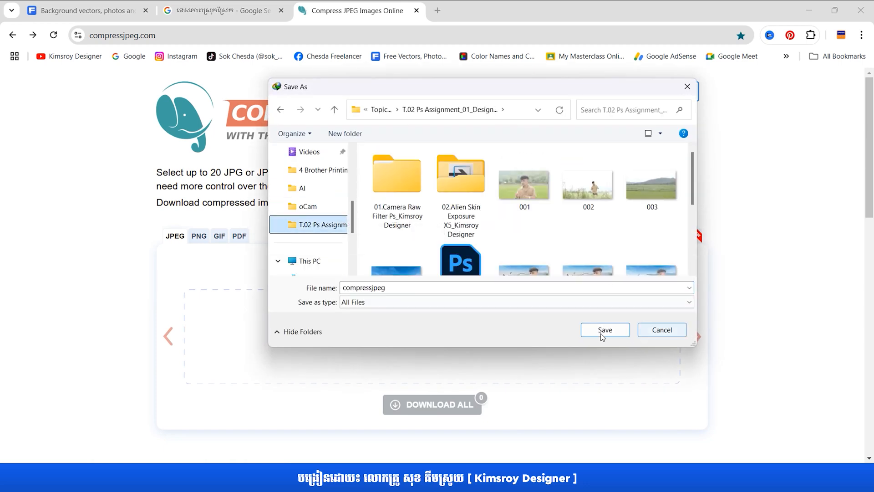
{"action": "left_click", "coordinate": [596, 332]}
{"action": "left_click", "coordinate": [439, 286]}
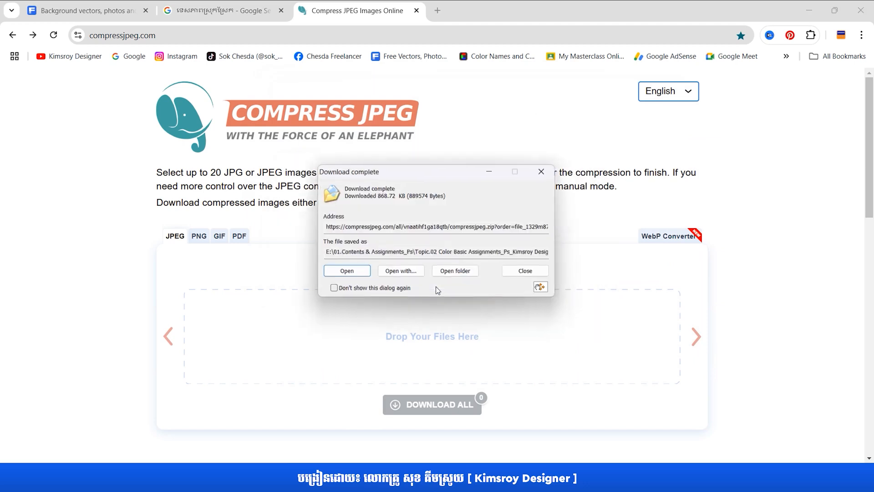
- Open the download's folder and extract the compressjpeg archive directly into it with WinRAR
{"action": "left_click", "coordinate": [457, 275]}
{"action": "right_click", "coordinate": [197, 296]}
{"action": "left_click", "coordinate": [255, 286]}
{"action": "mouse_move", "coordinate": [314, 97]}
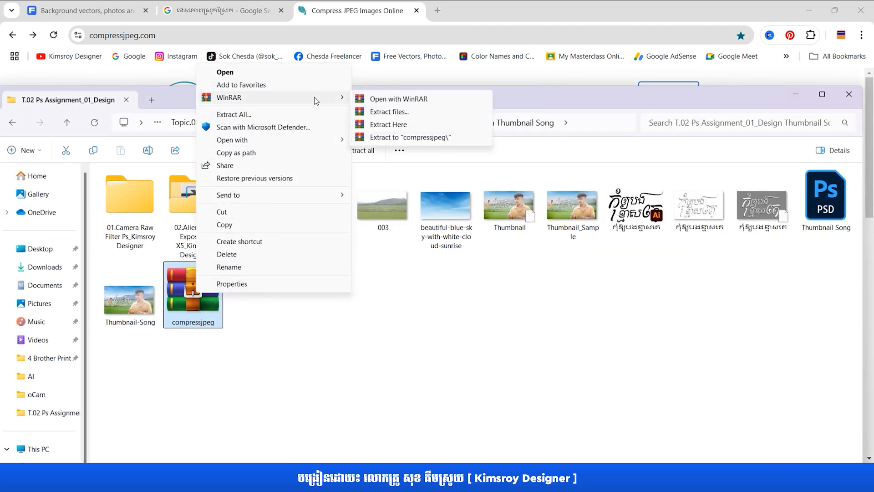
{"action": "left_click", "coordinate": [388, 124]}
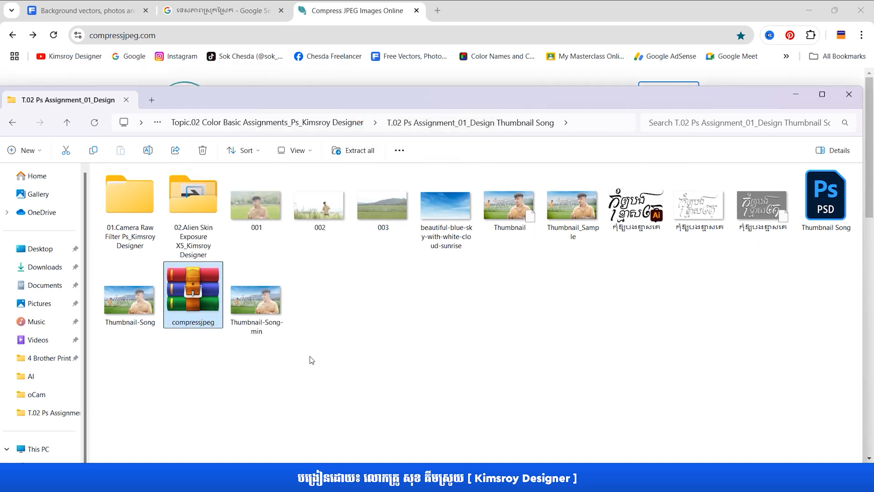
- Check the file size of the extracted Thumbnail-Song-min image in its properties, then close them
{"action": "right_click", "coordinate": [268, 313]}
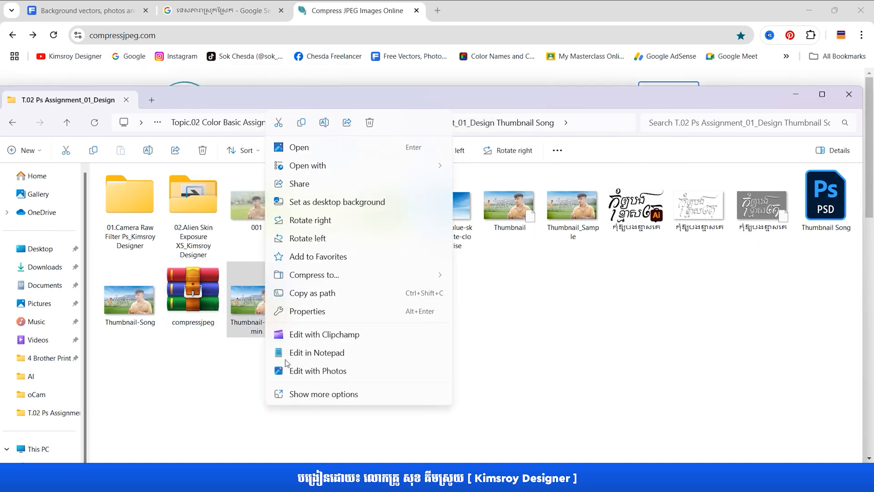
{"action": "left_click", "coordinate": [314, 394]}
{"action": "left_click", "coordinate": [296, 453]}
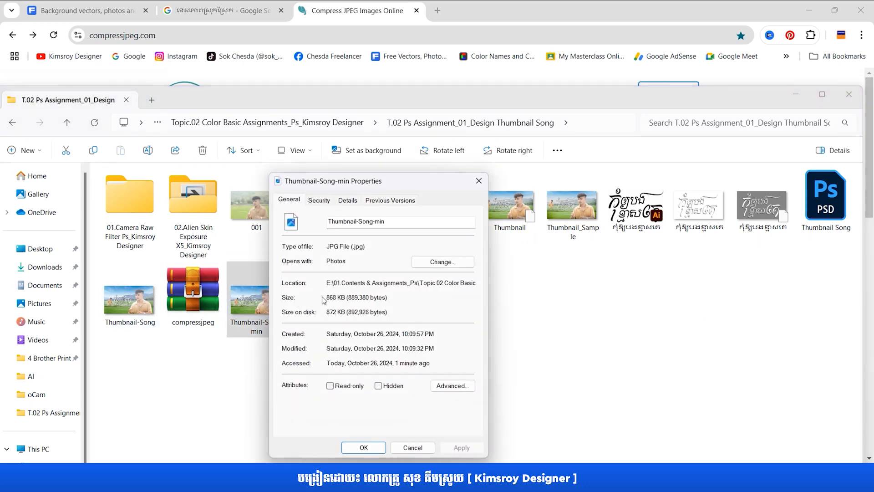
{"action": "left_click", "coordinate": [478, 181]}
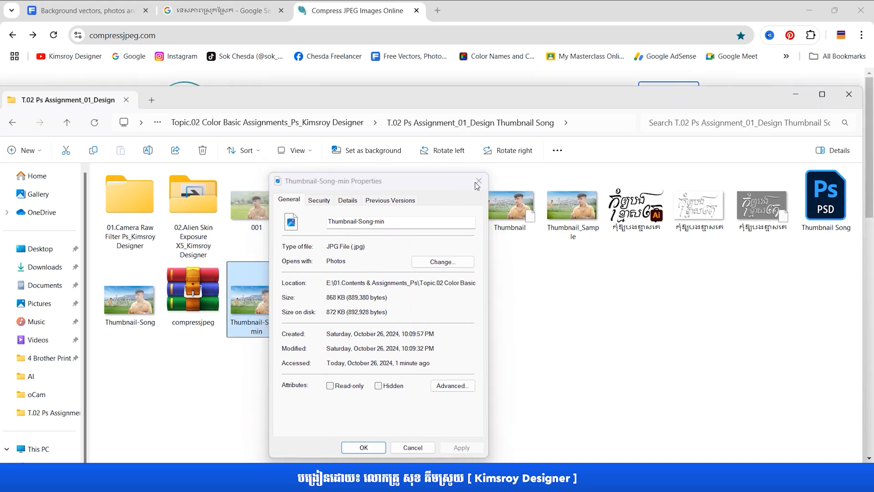
- Inspect Thumbnail-Song-min.jpg enlarged and in full, close the viewer, and return to the Thumbnail Song.psd document in Photoshop
{"action": "double_click", "coordinate": [256, 317]}
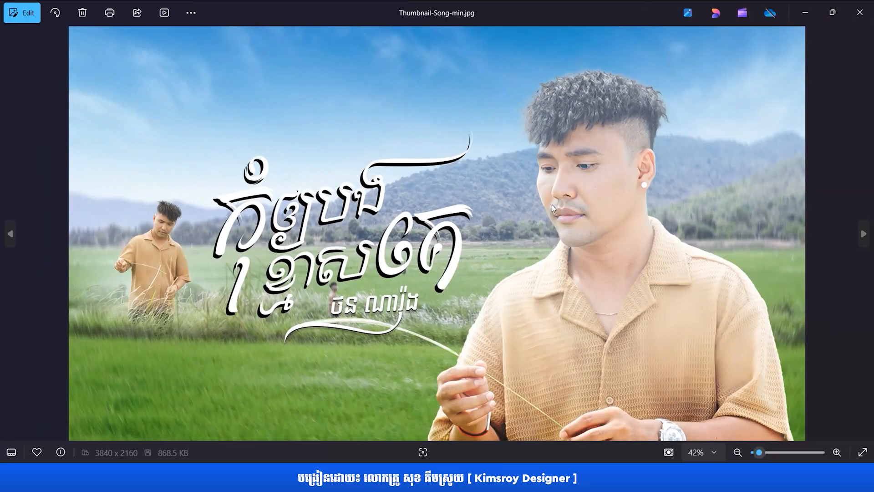
{"action": "scroll", "coordinate": [589, 191], "scroll_direction": "up", "scroll_amount": 6}
{"action": "scroll", "coordinate": [589, 191], "scroll_direction": "down", "scroll_amount": 6}
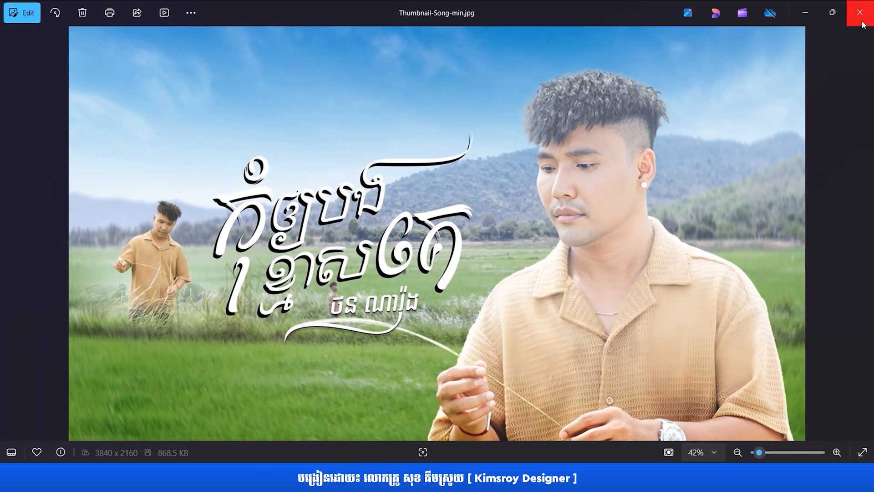
{"action": "left_click", "coordinate": [860, 13]}
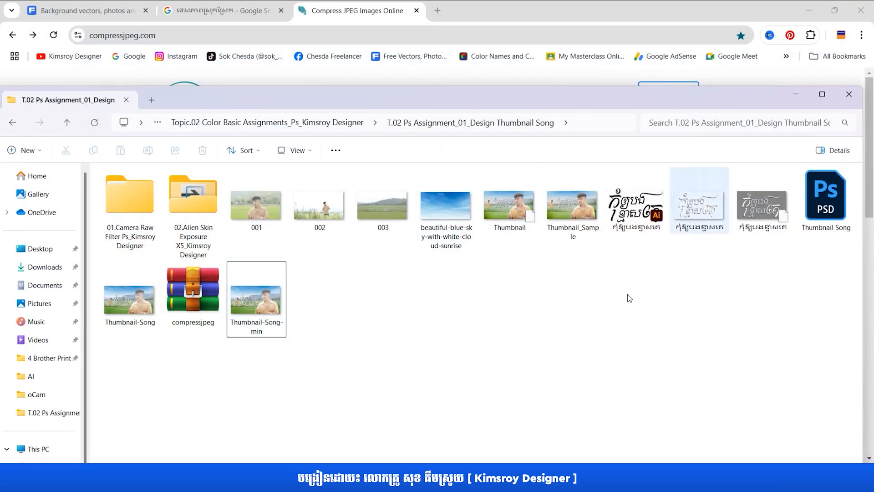
{"action": "left_click", "coordinate": [809, 10]}
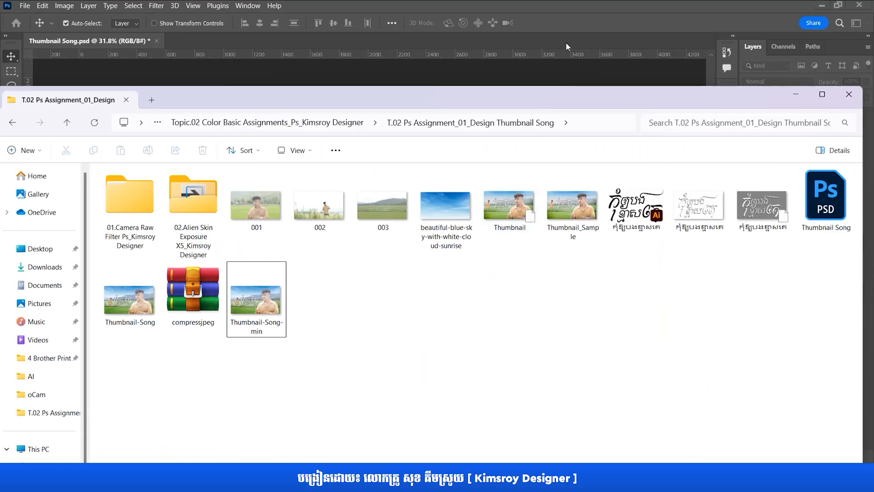
{"action": "left_click", "coordinate": [566, 47]}
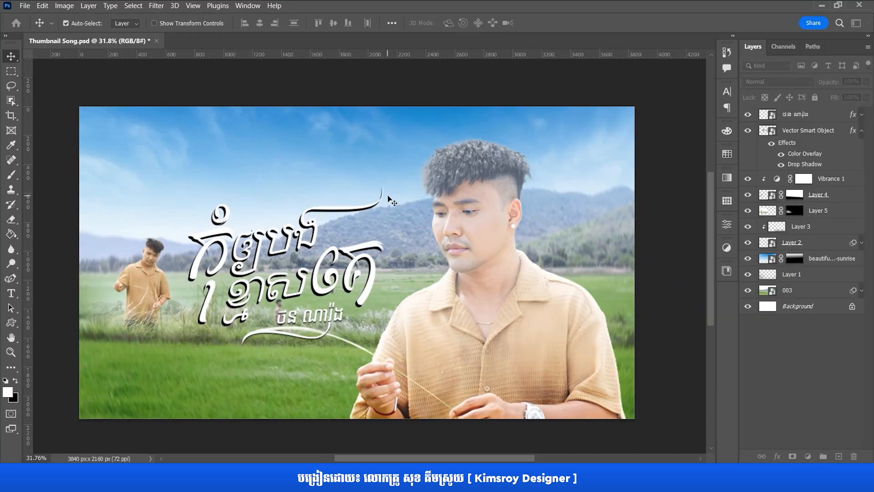